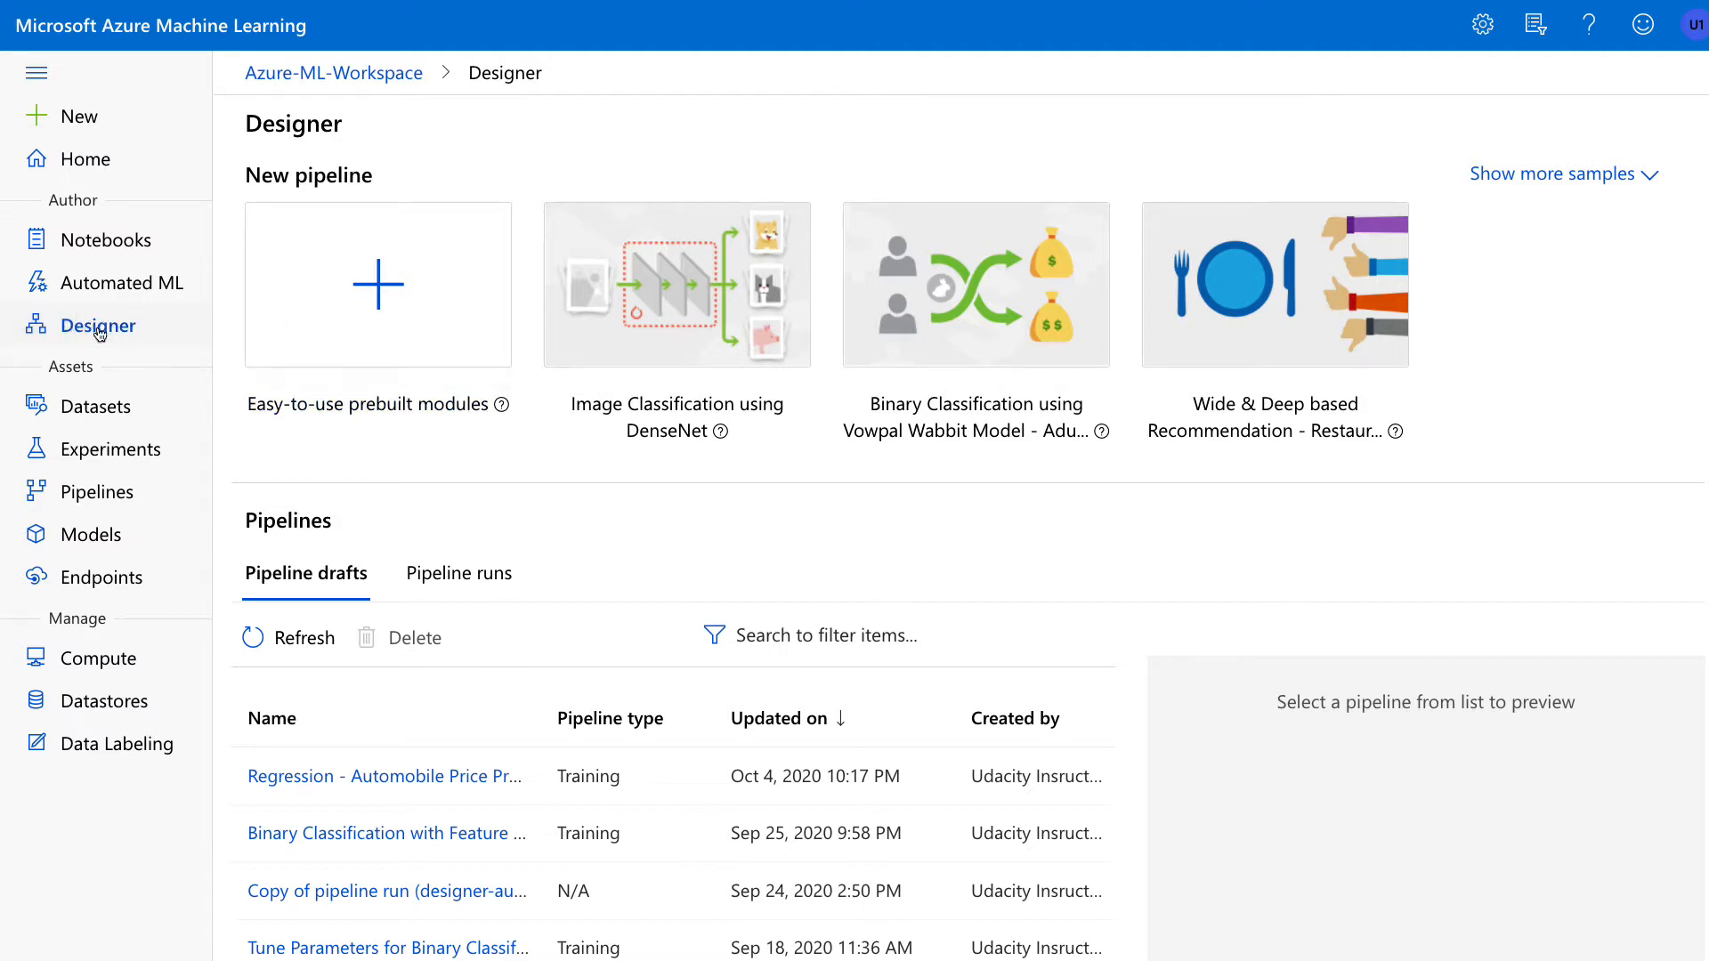
Create a pipeline from the "Regression - Automobile Price Prediction (Compare algorithms)" sample and hide the asset library
{"action": "left_click", "coordinate": [1530, 178]}
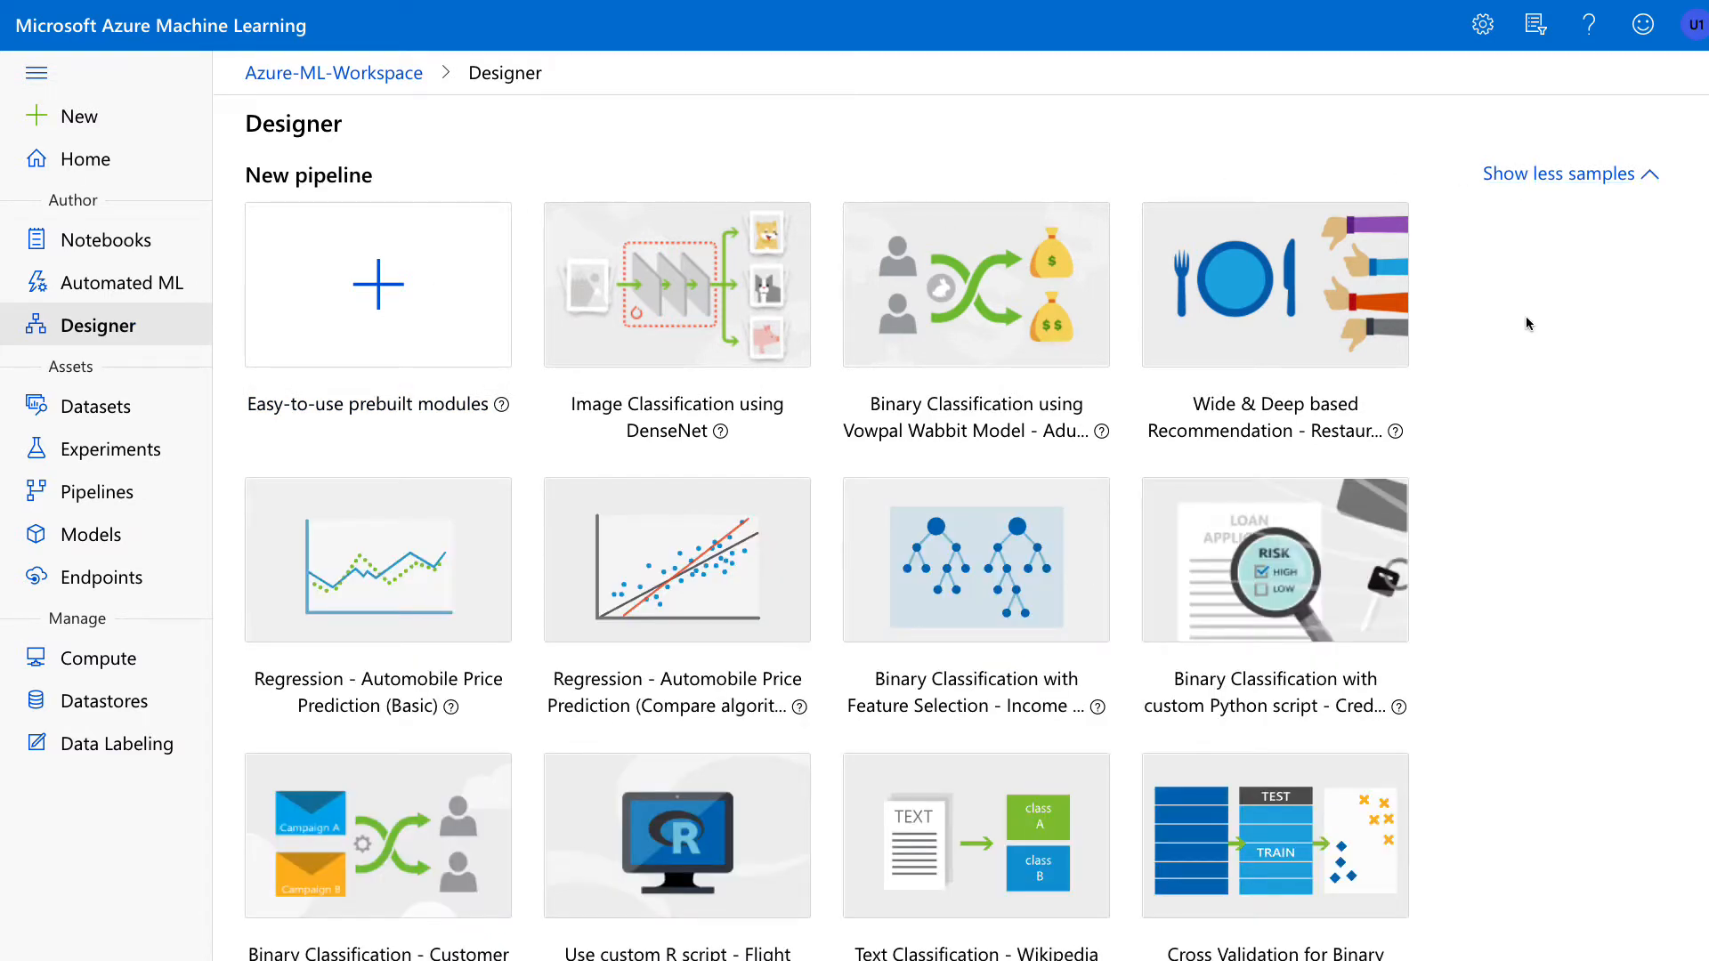
{"action": "scroll", "coordinate": [1492, 503], "scroll_direction": "down", "scroll_amount": 1}
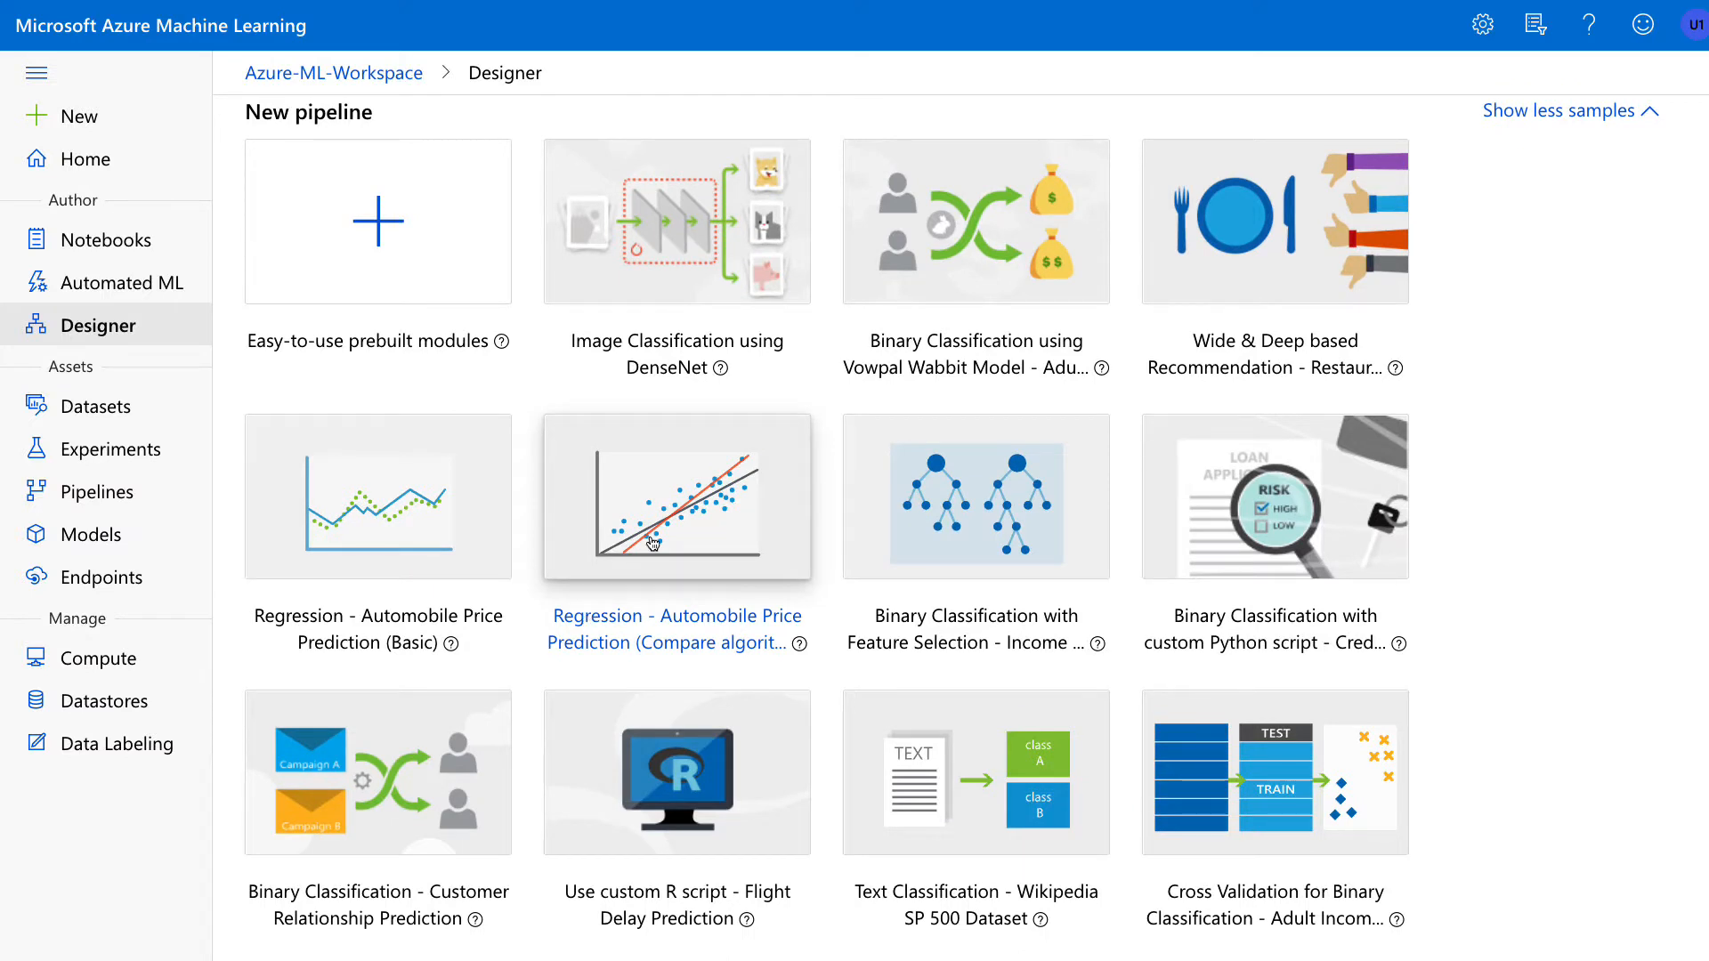
{"action": "left_click", "coordinate": [589, 621]}
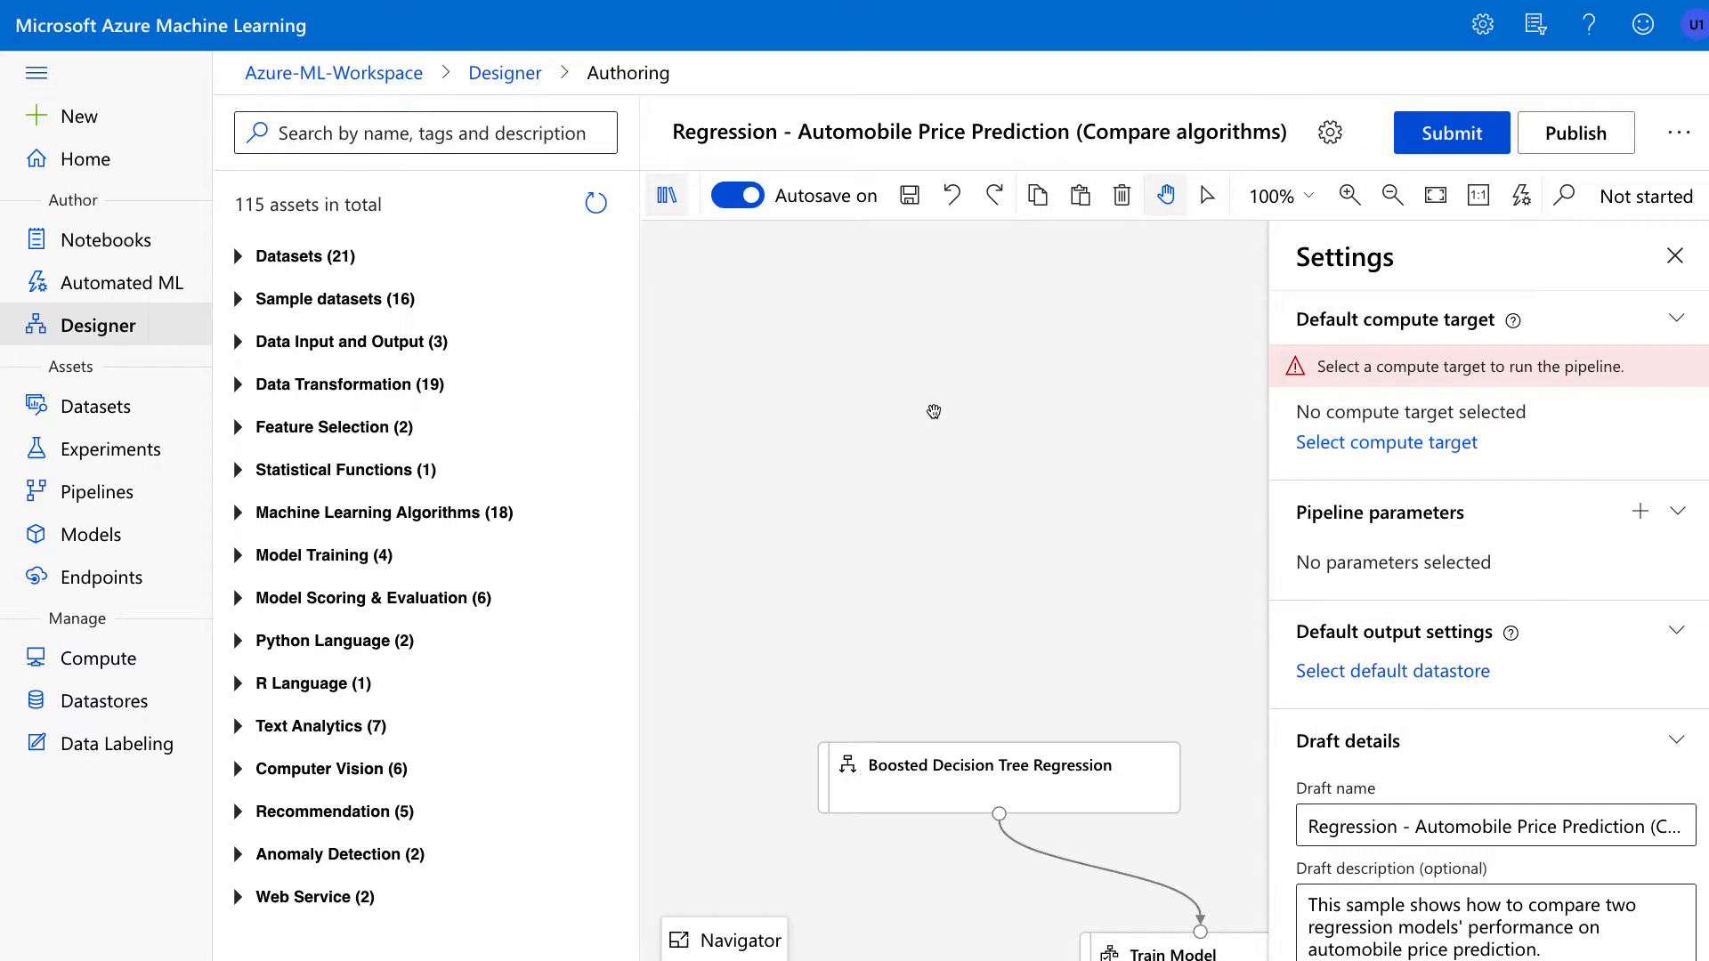
{"action": "left_click", "coordinate": [666, 197]}
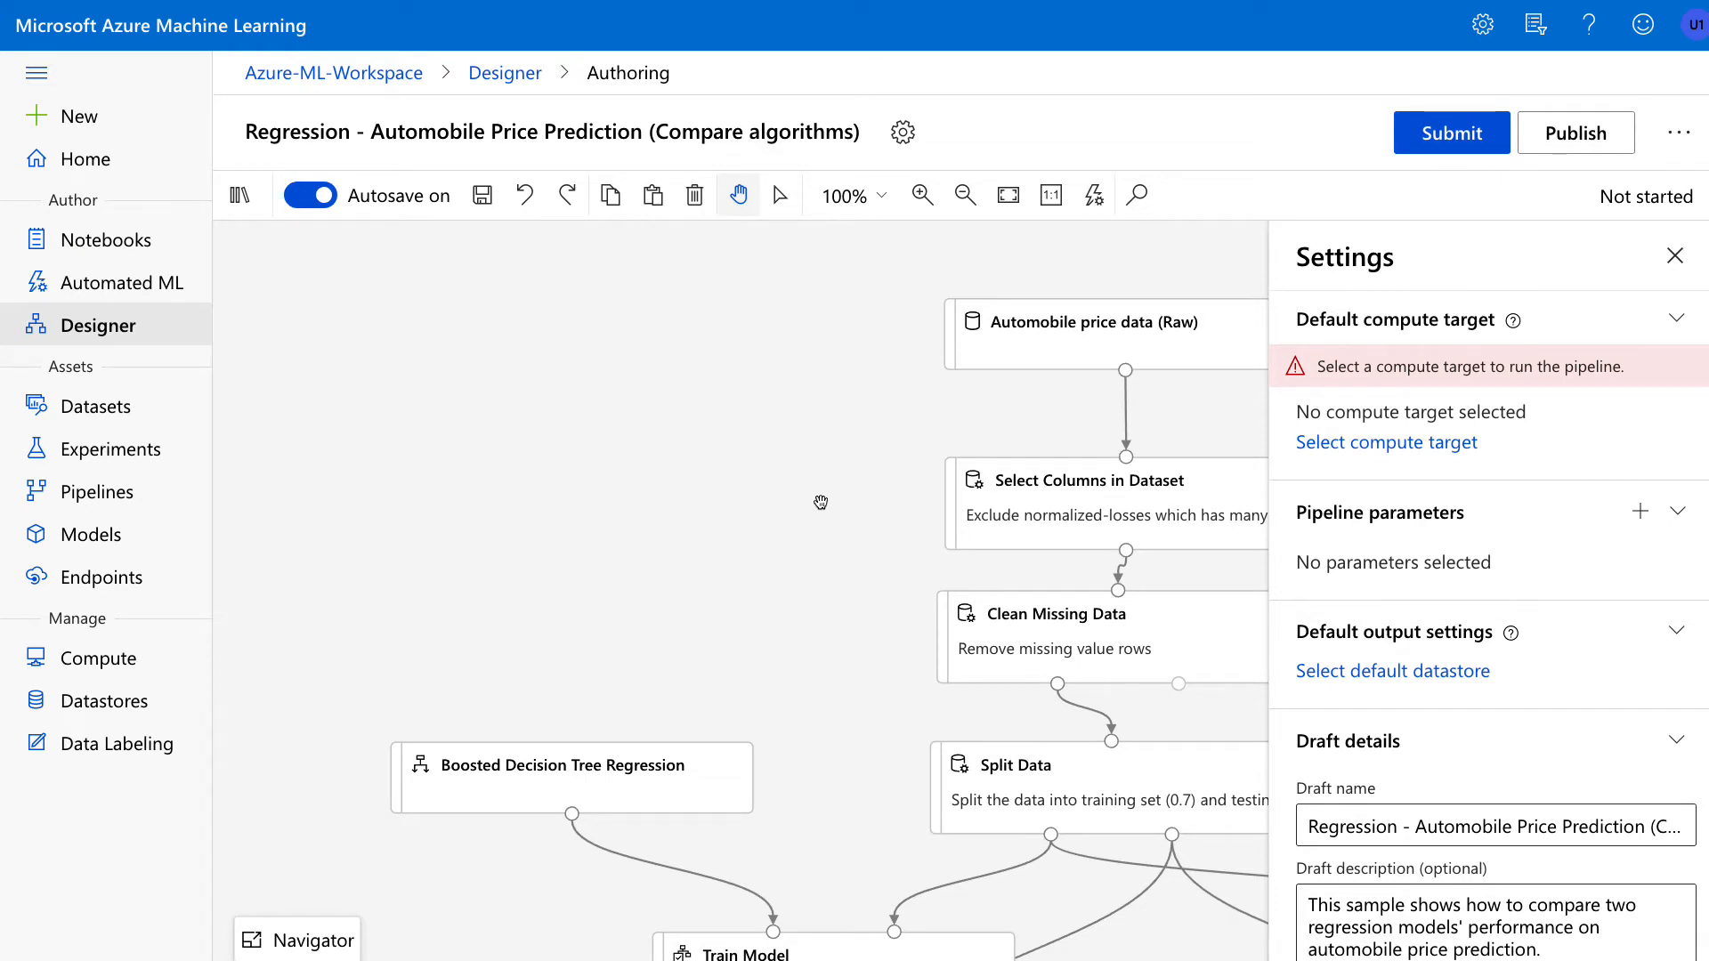
Examine the pipeline's modules and connections from the Automobile price data down to Evaluate Model, including an overview at 50% zoom
{"action": "left_click_drag", "start_coordinate": [791, 603], "coordinate": [703, 403]}
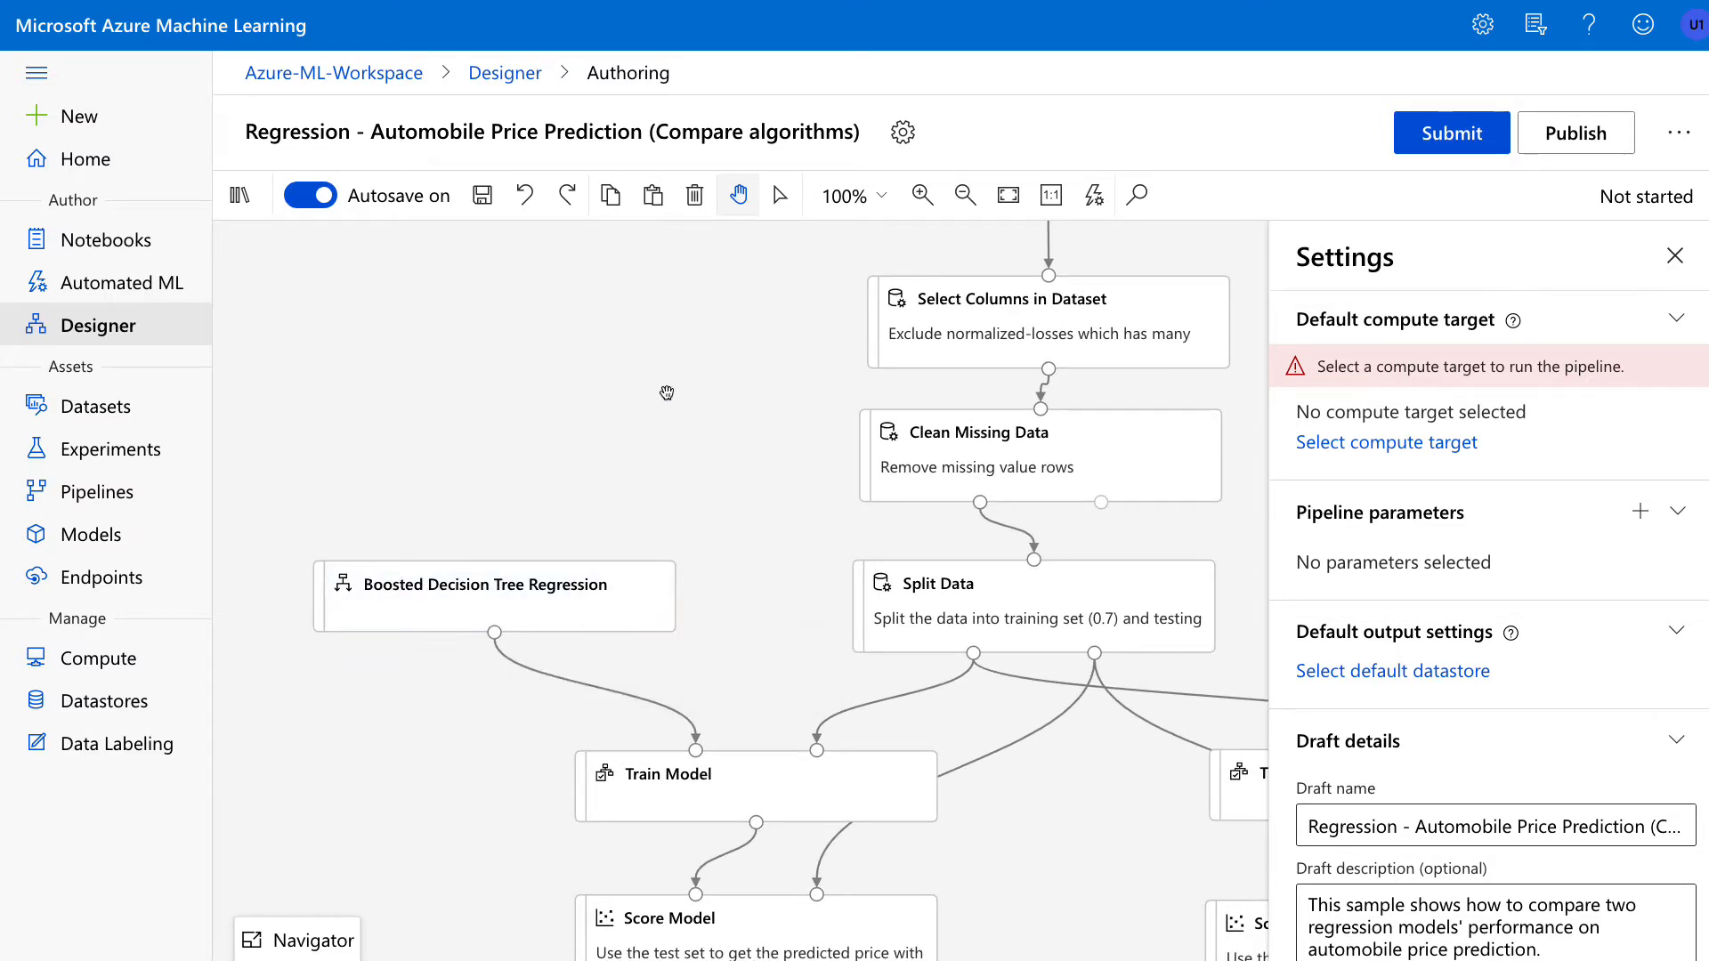
{"action": "left_click_drag", "start_coordinate": [668, 391], "coordinate": [651, 406]}
{"action": "left_click_drag", "start_coordinate": [801, 579], "coordinate": [548, 522]}
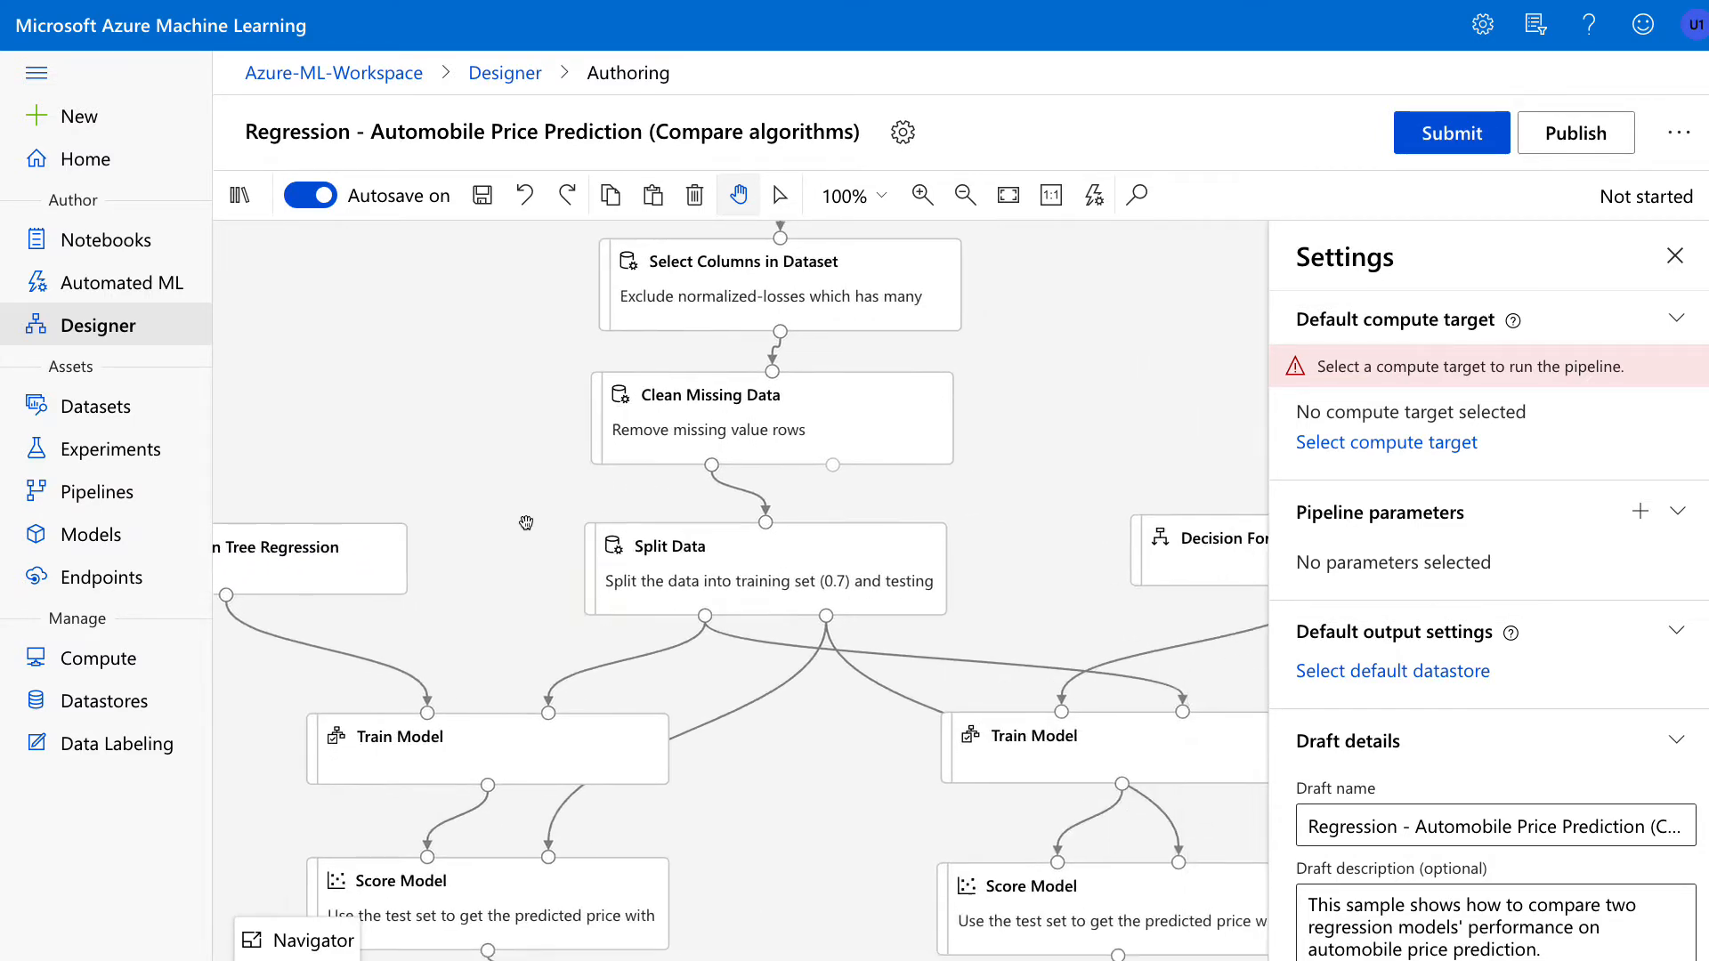
{"action": "left_click_drag", "start_coordinate": [1050, 567], "coordinate": [1111, 578]}
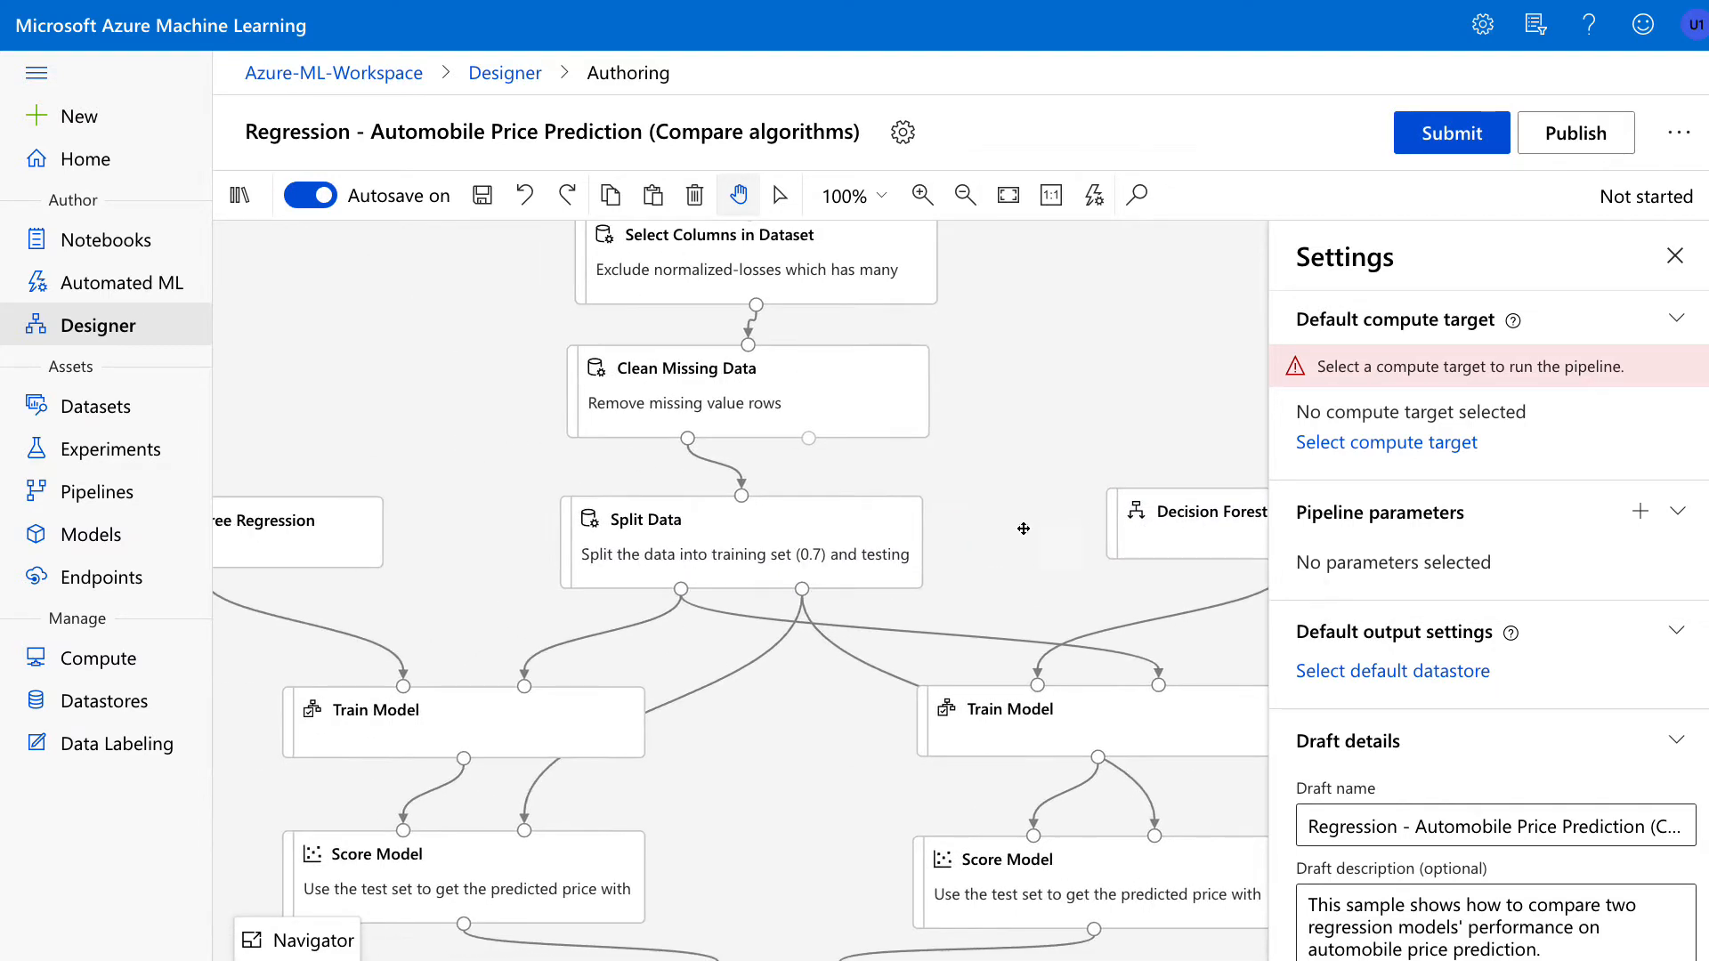
{"action": "left_click_drag", "start_coordinate": [575, 505], "coordinate": [642, 562]}
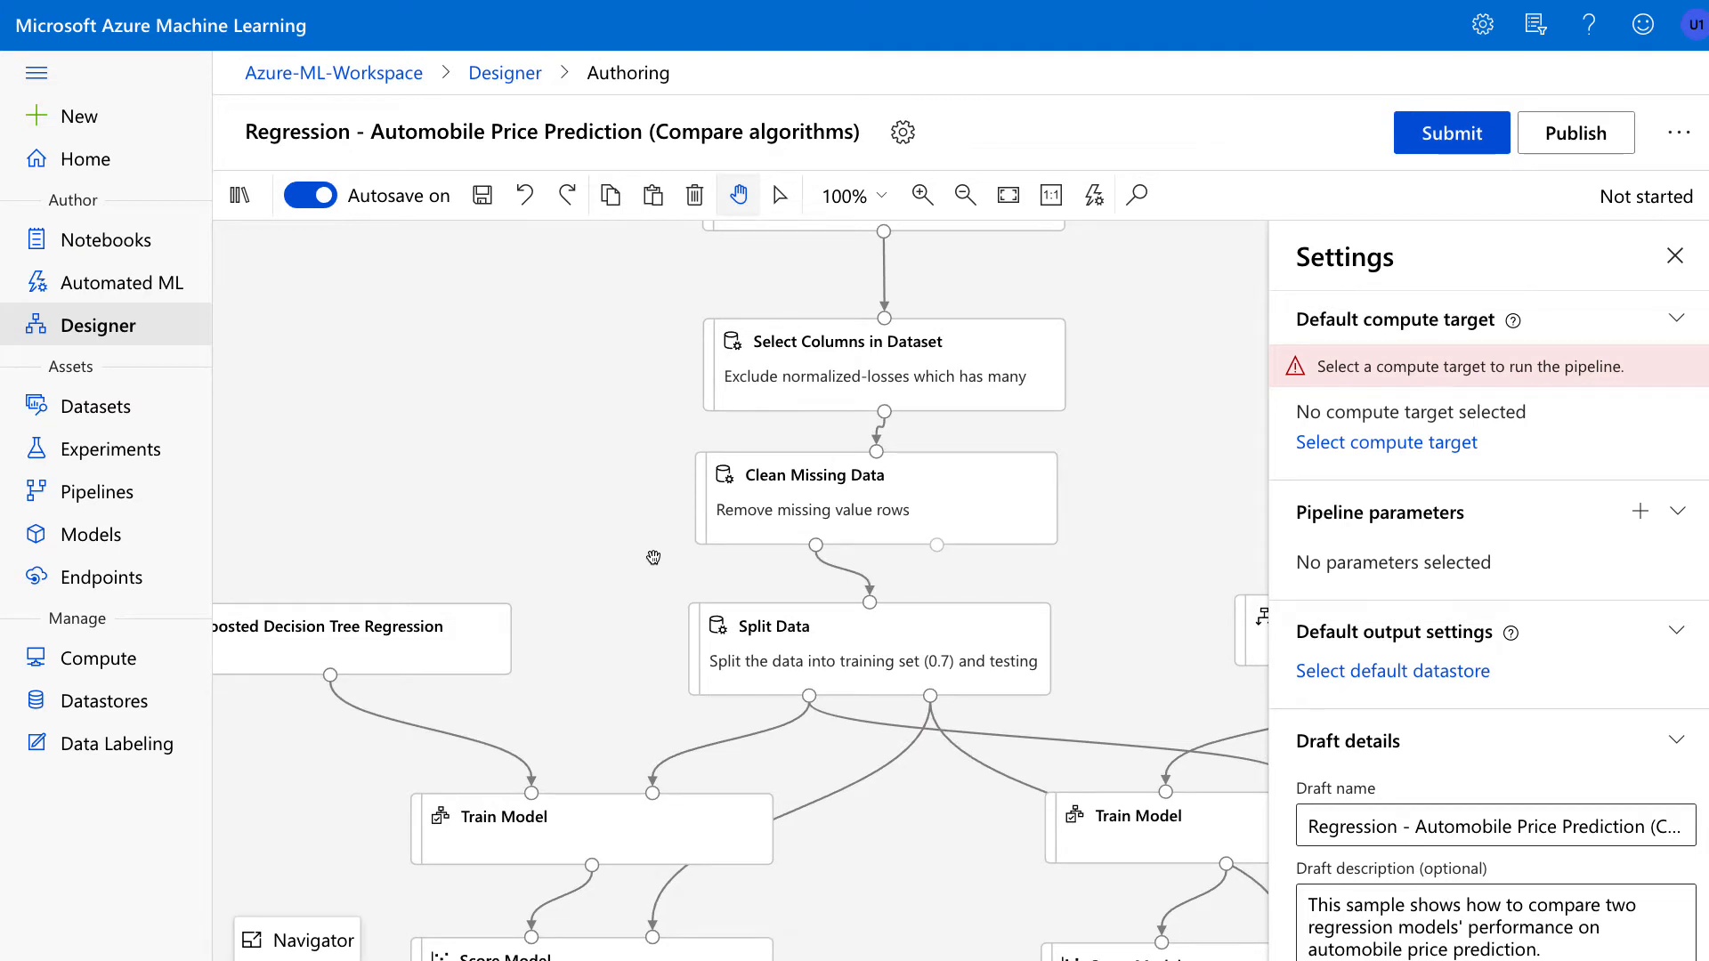
{"action": "left_click_drag", "start_coordinate": [598, 428], "coordinate": [581, 662]}
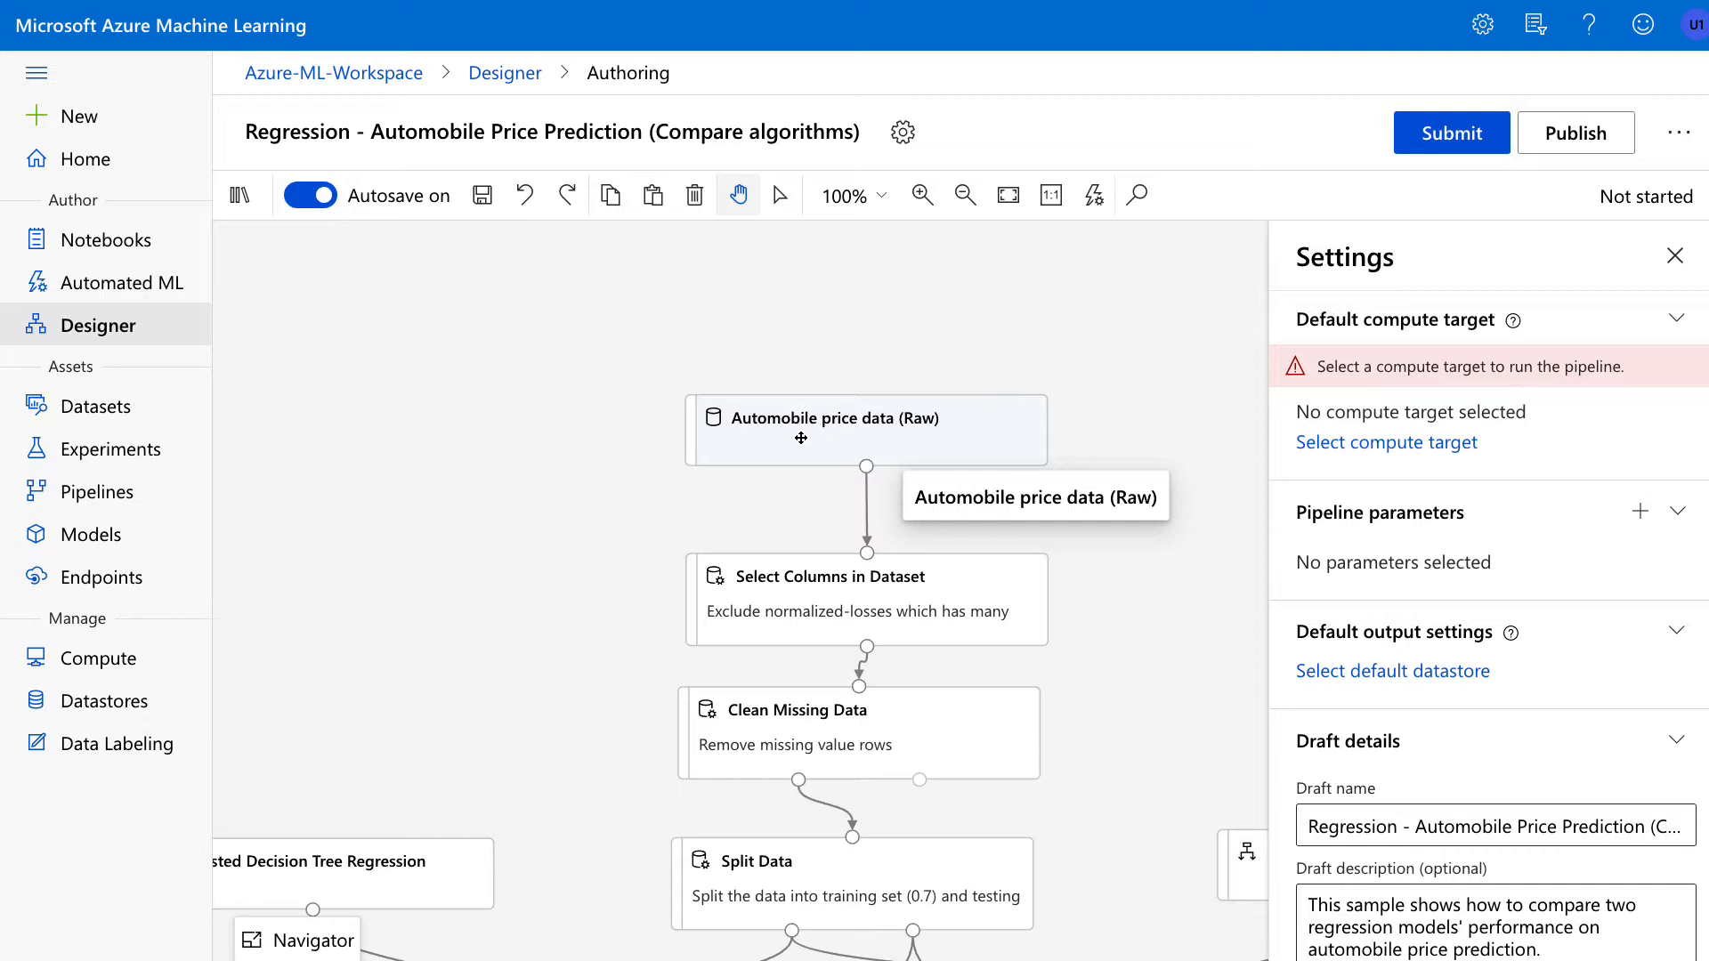
{"action": "scroll", "coordinate": [646, 463], "scroll_direction": "down", "scroll_amount": 1}
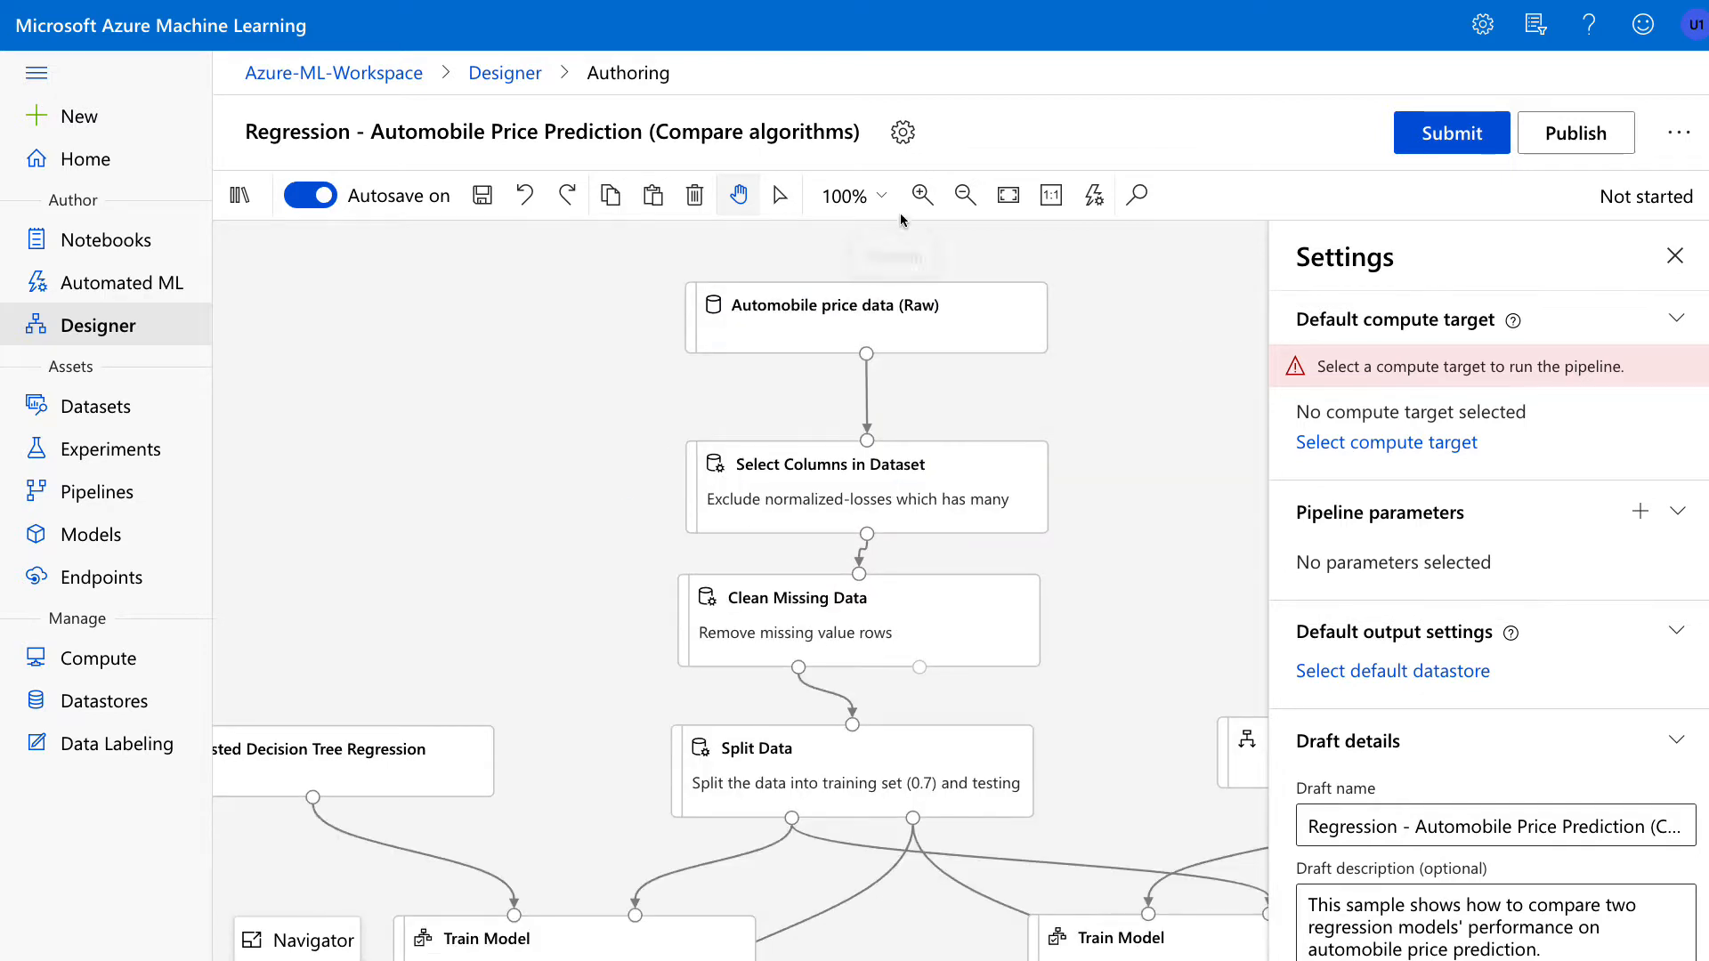
{"action": "left_click", "coordinate": [881, 195]}
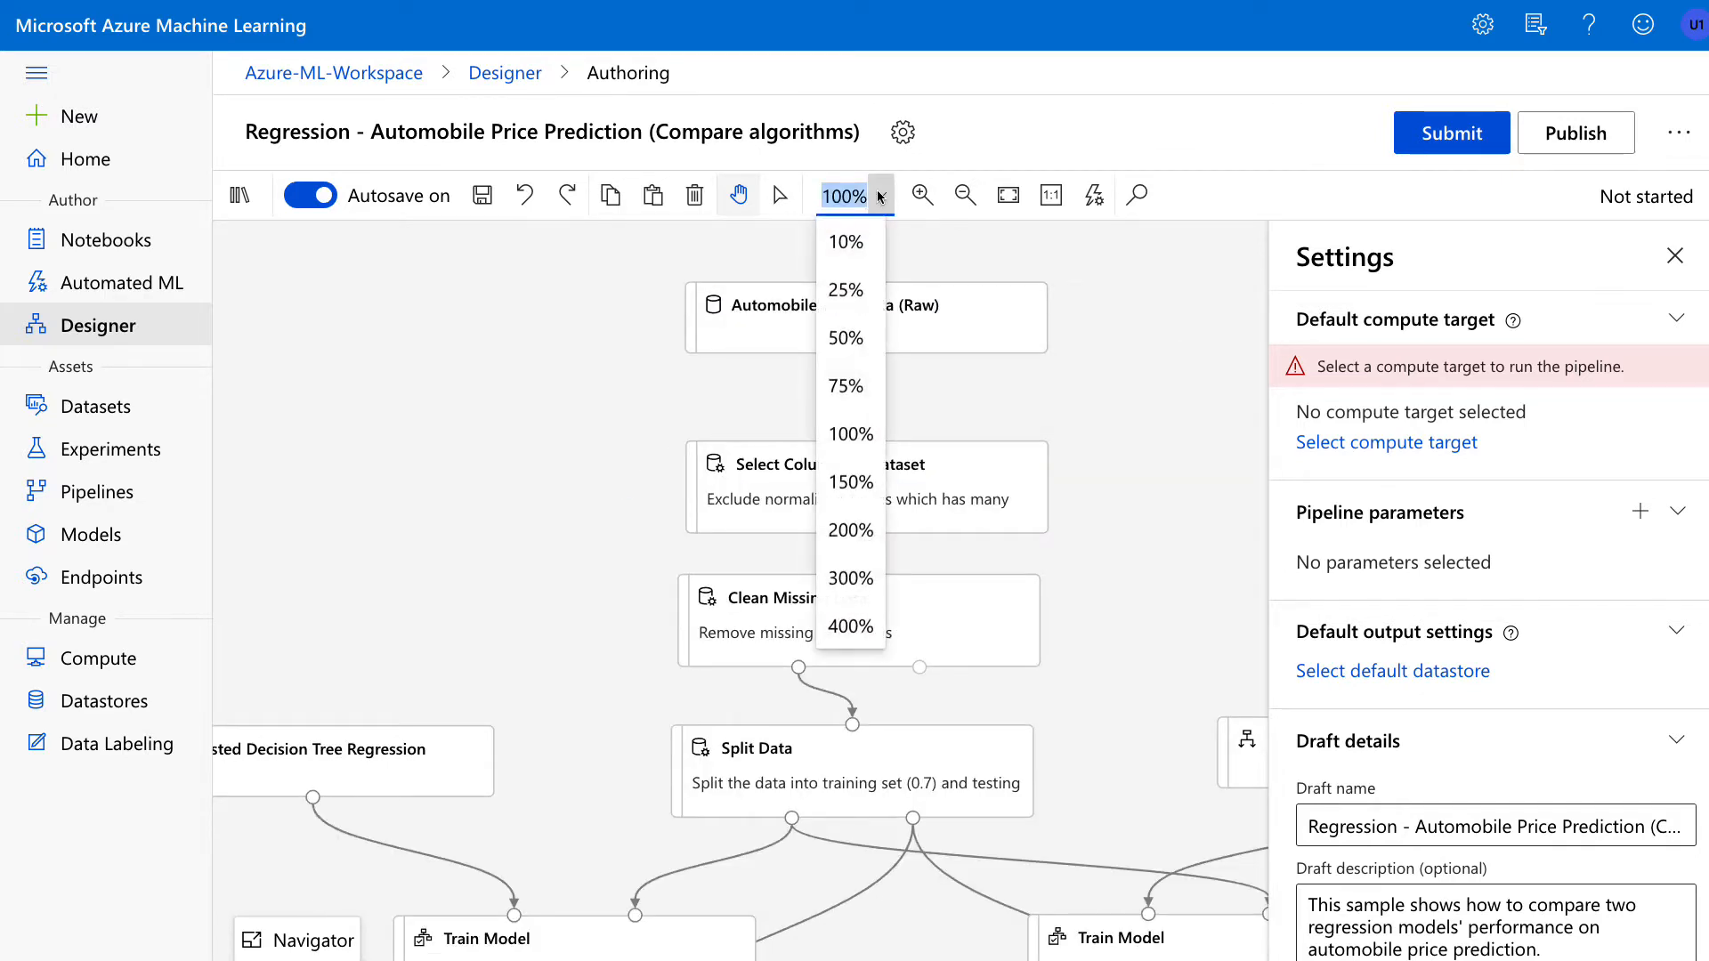
{"action": "left_click", "coordinate": [843, 353]}
{"action": "scroll", "coordinate": [641, 489], "scroll_direction": "down", "scroll_amount": 2}
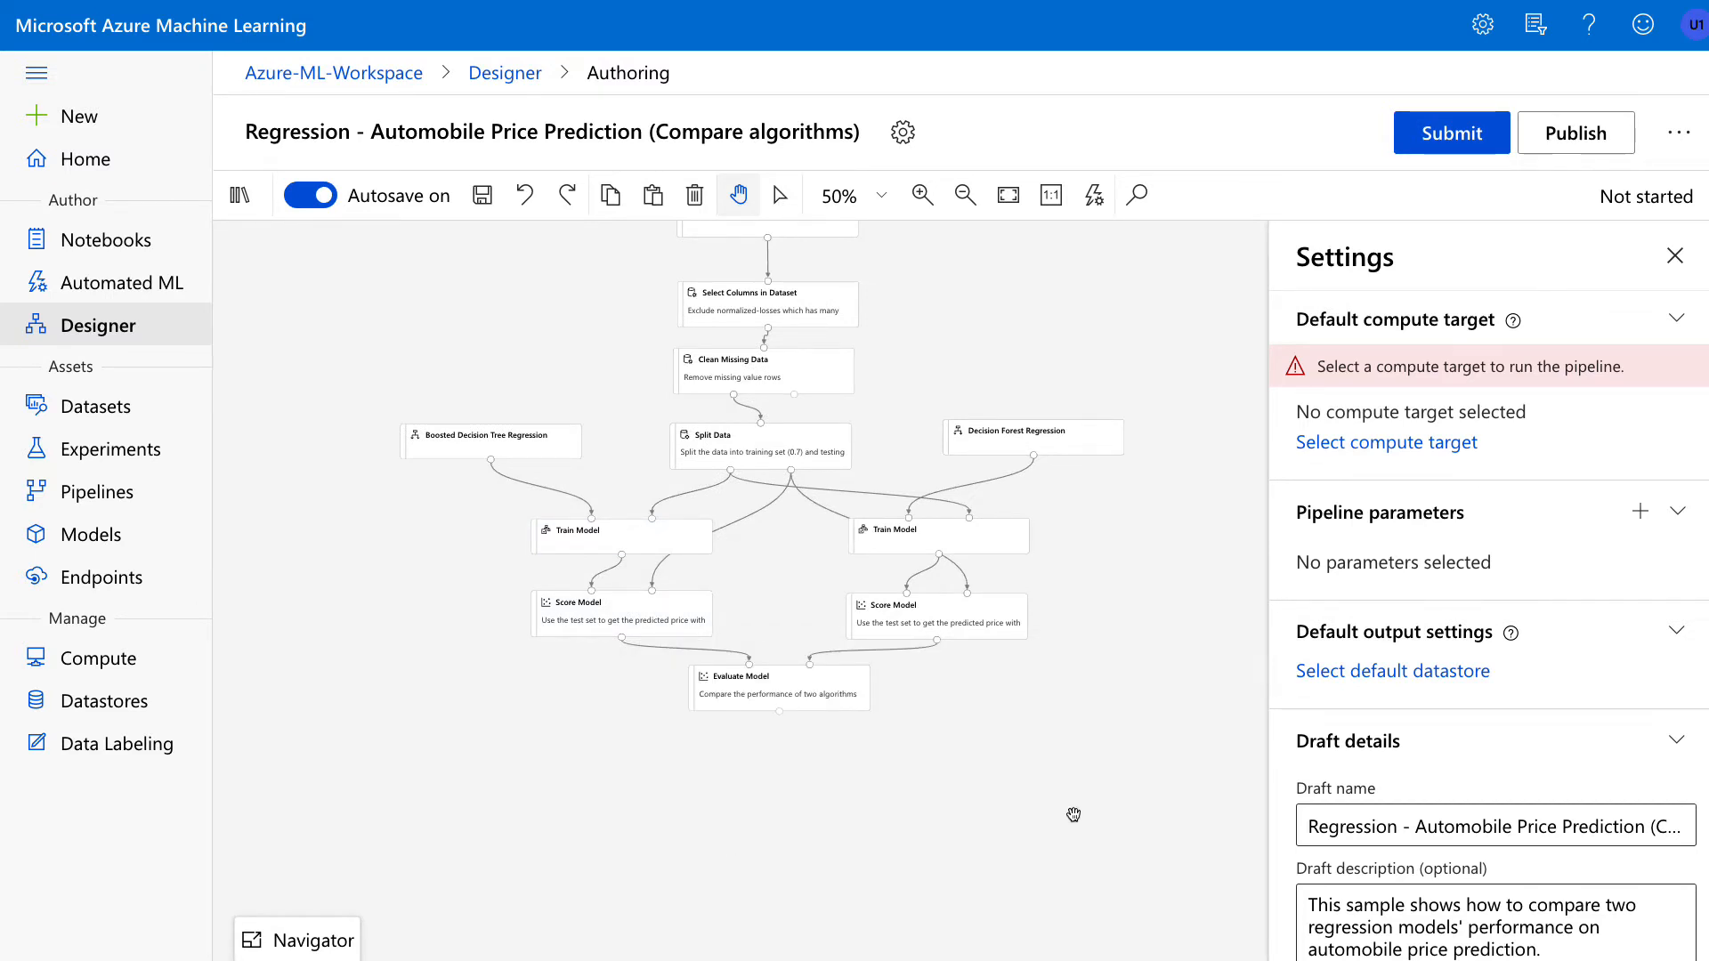
{"action": "left_click_drag", "start_coordinate": [1079, 742], "coordinate": [1058, 857]}
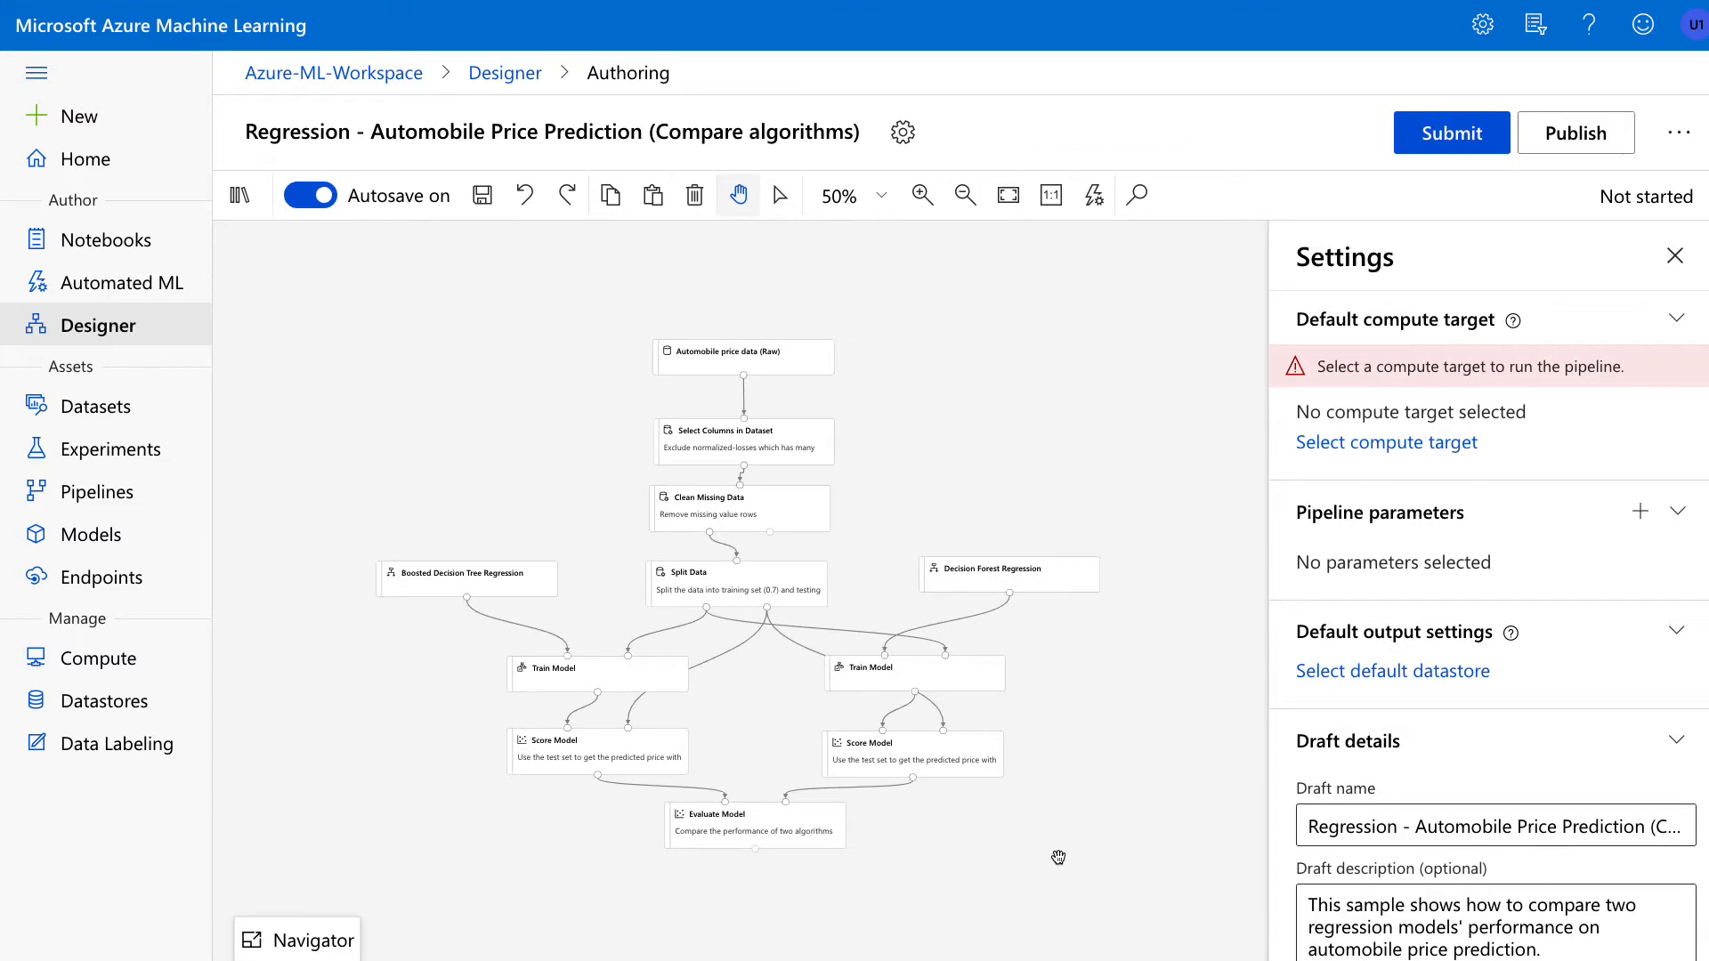
Review the Decision Forest Regression module's parameters, including the number and maximum depth of decision trees
{"action": "left_click", "coordinate": [881, 195]}
{"action": "left_click", "coordinate": [840, 431]}
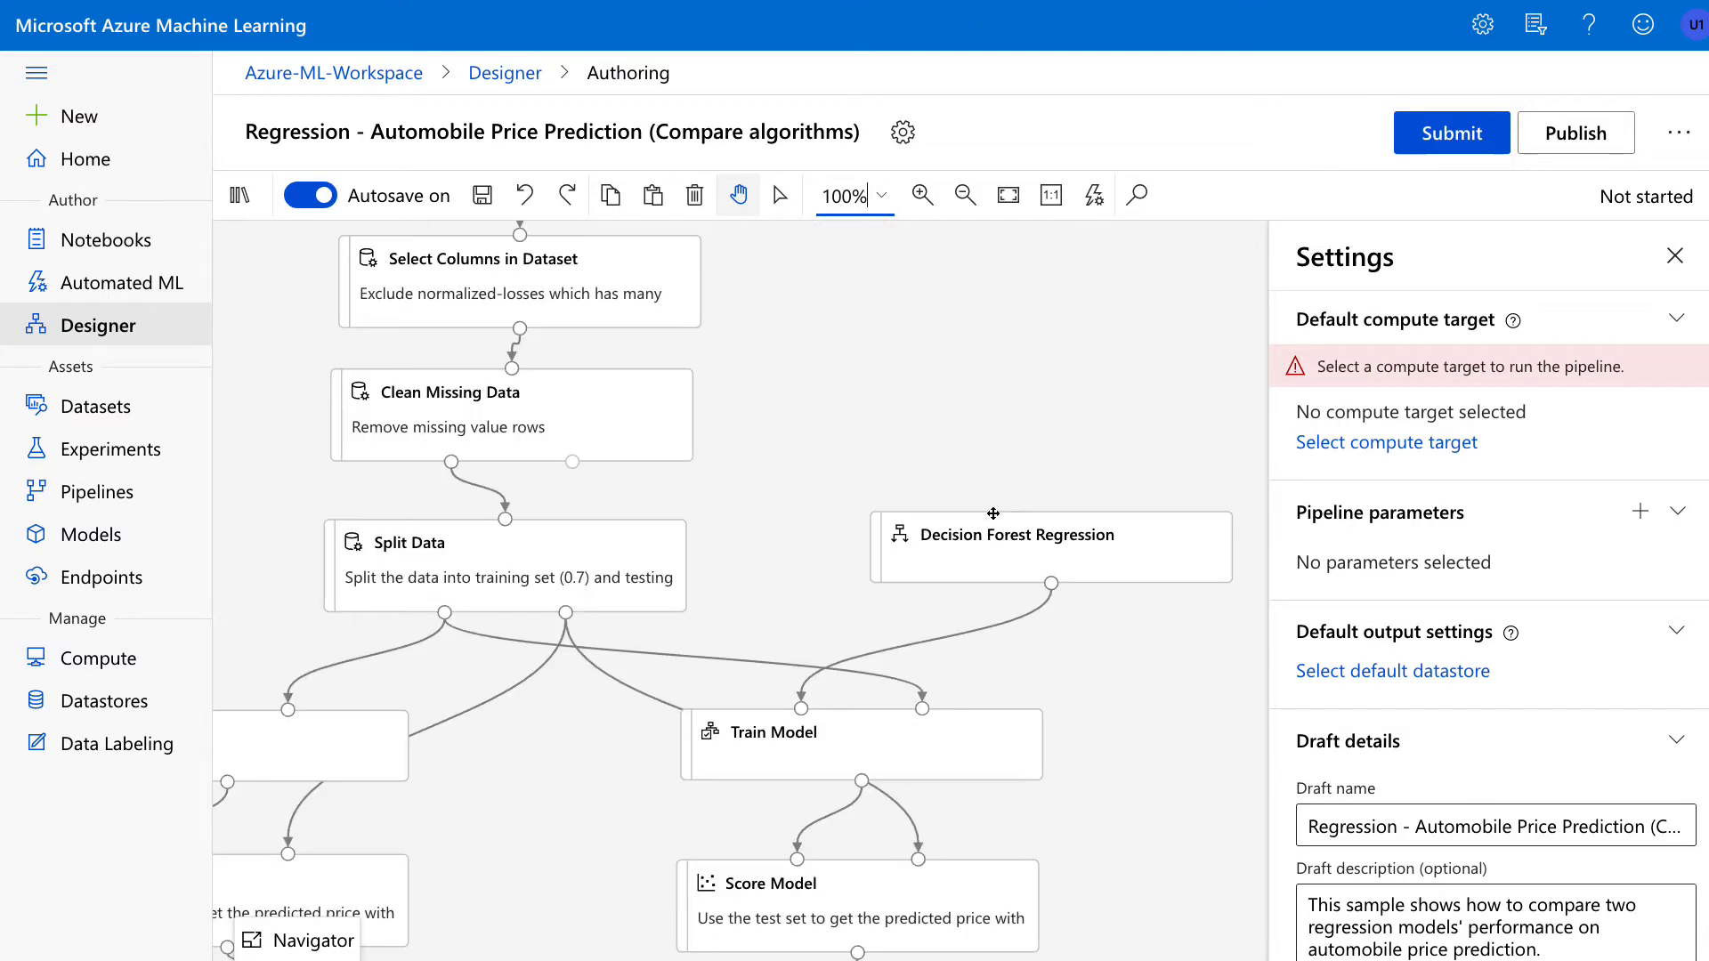
{"action": "left_click", "coordinate": [967, 546]}
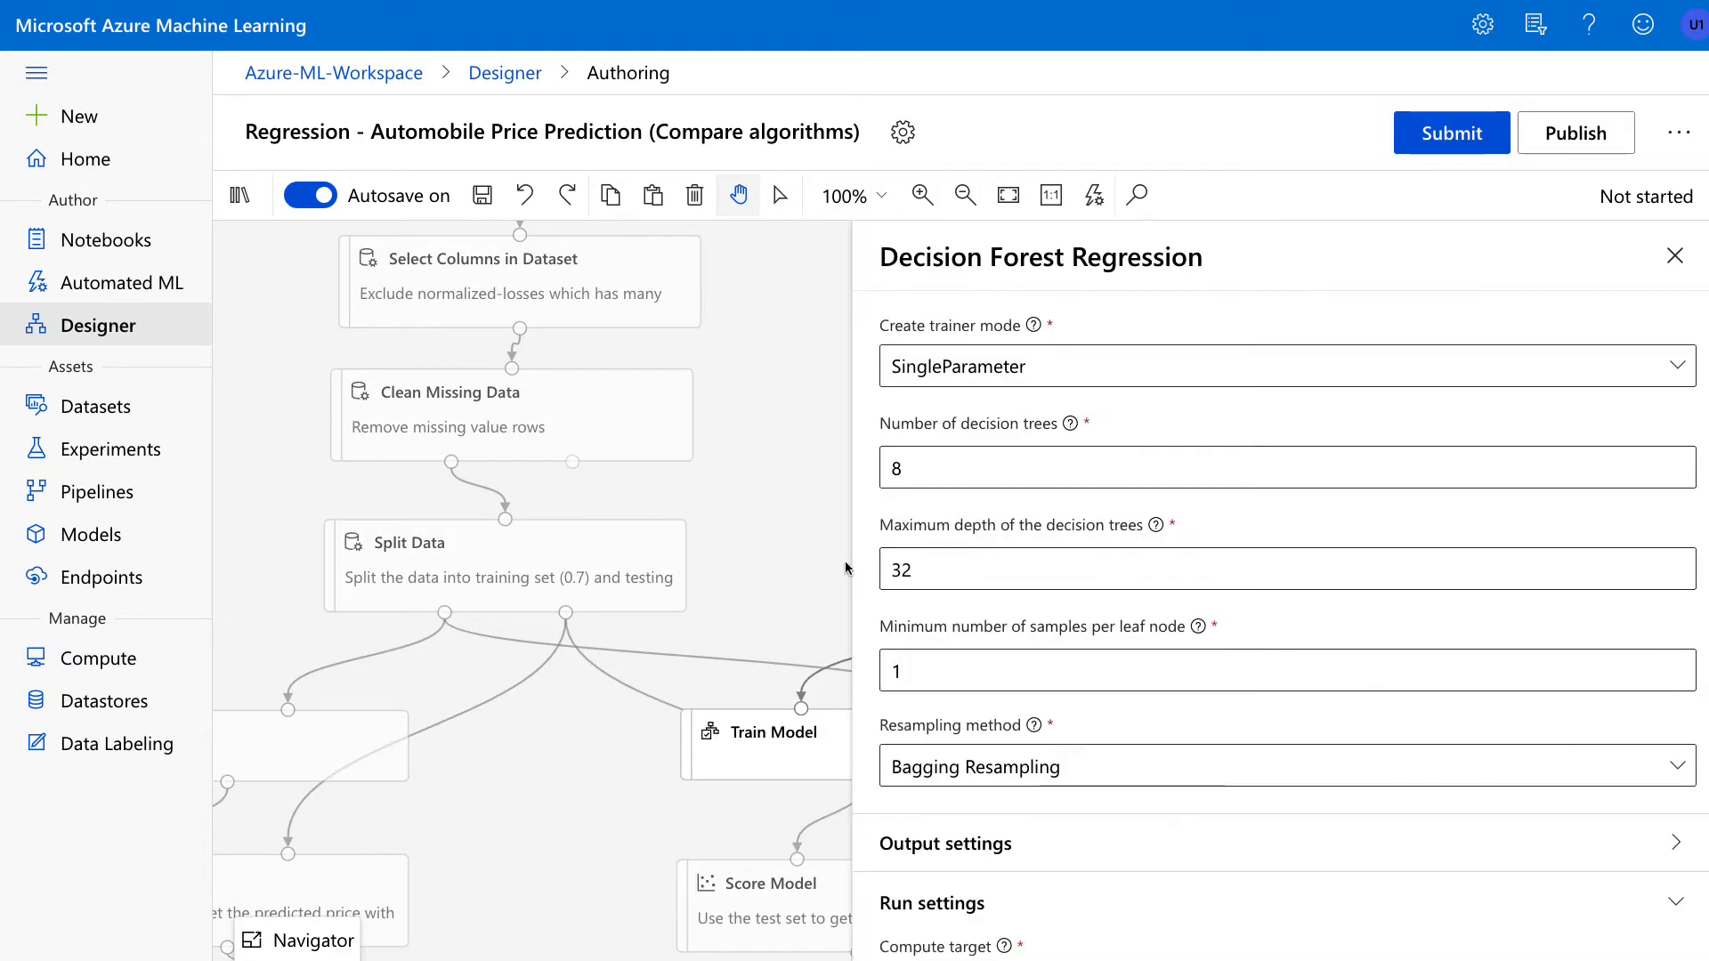
{"action": "left_click", "coordinate": [924, 471]}
{"action": "left_click", "coordinate": [929, 563]}
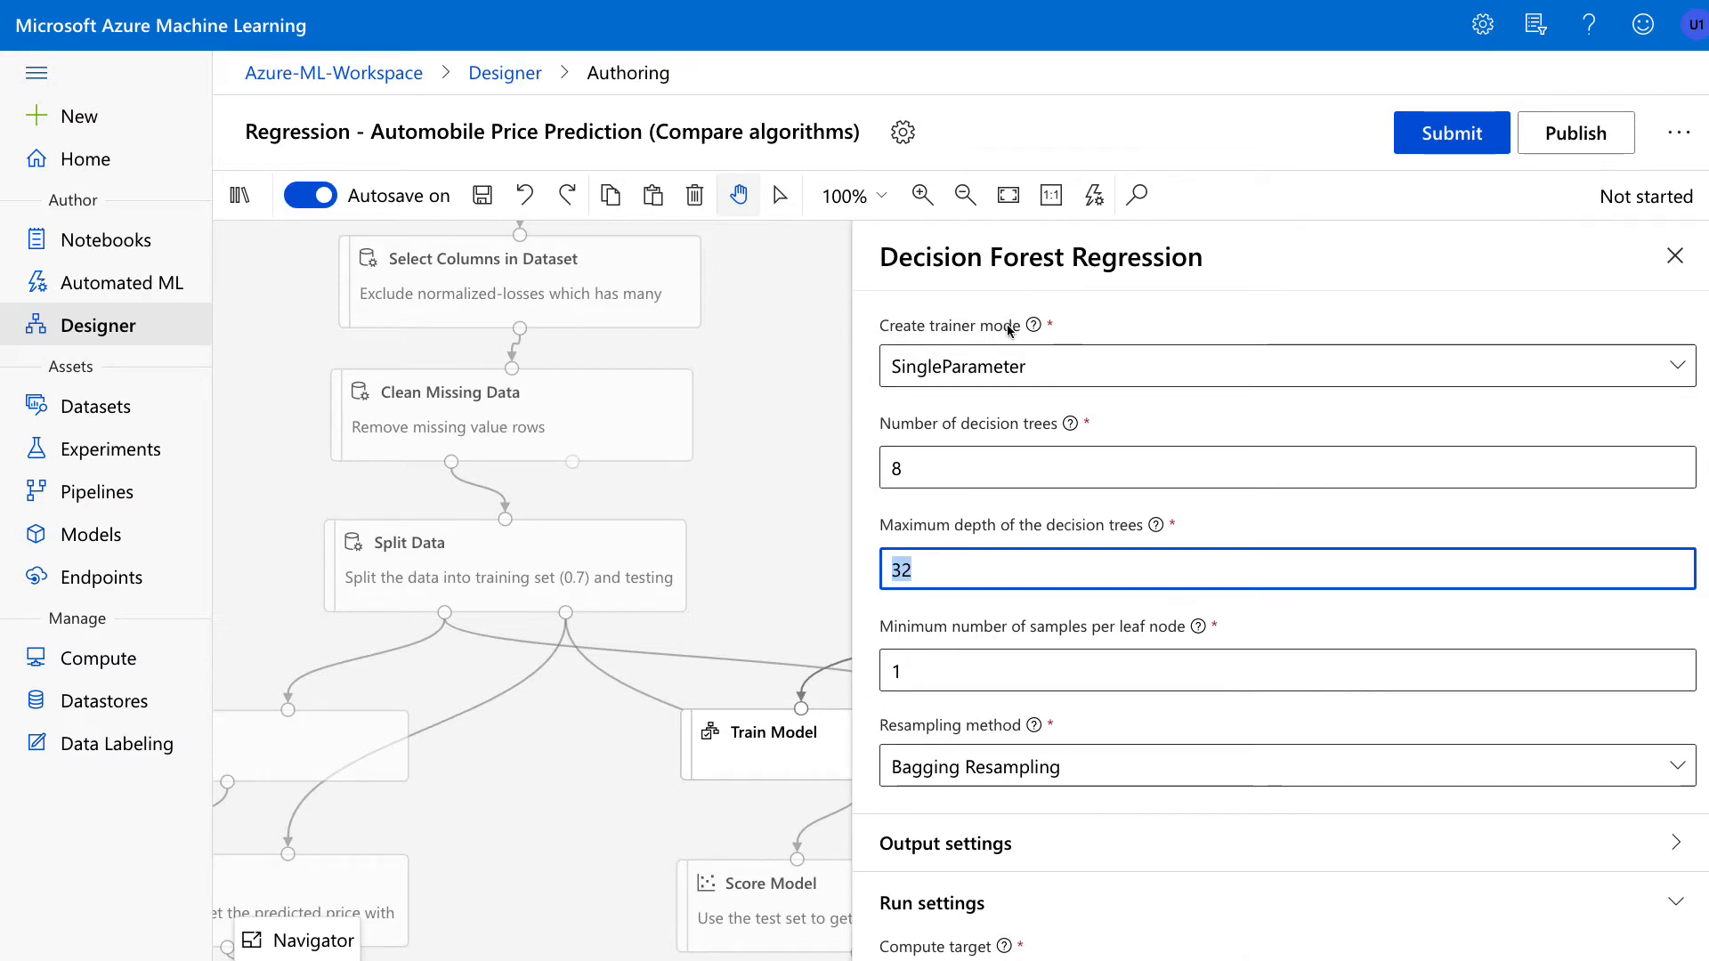
{"action": "left_click", "coordinate": [1676, 255]}
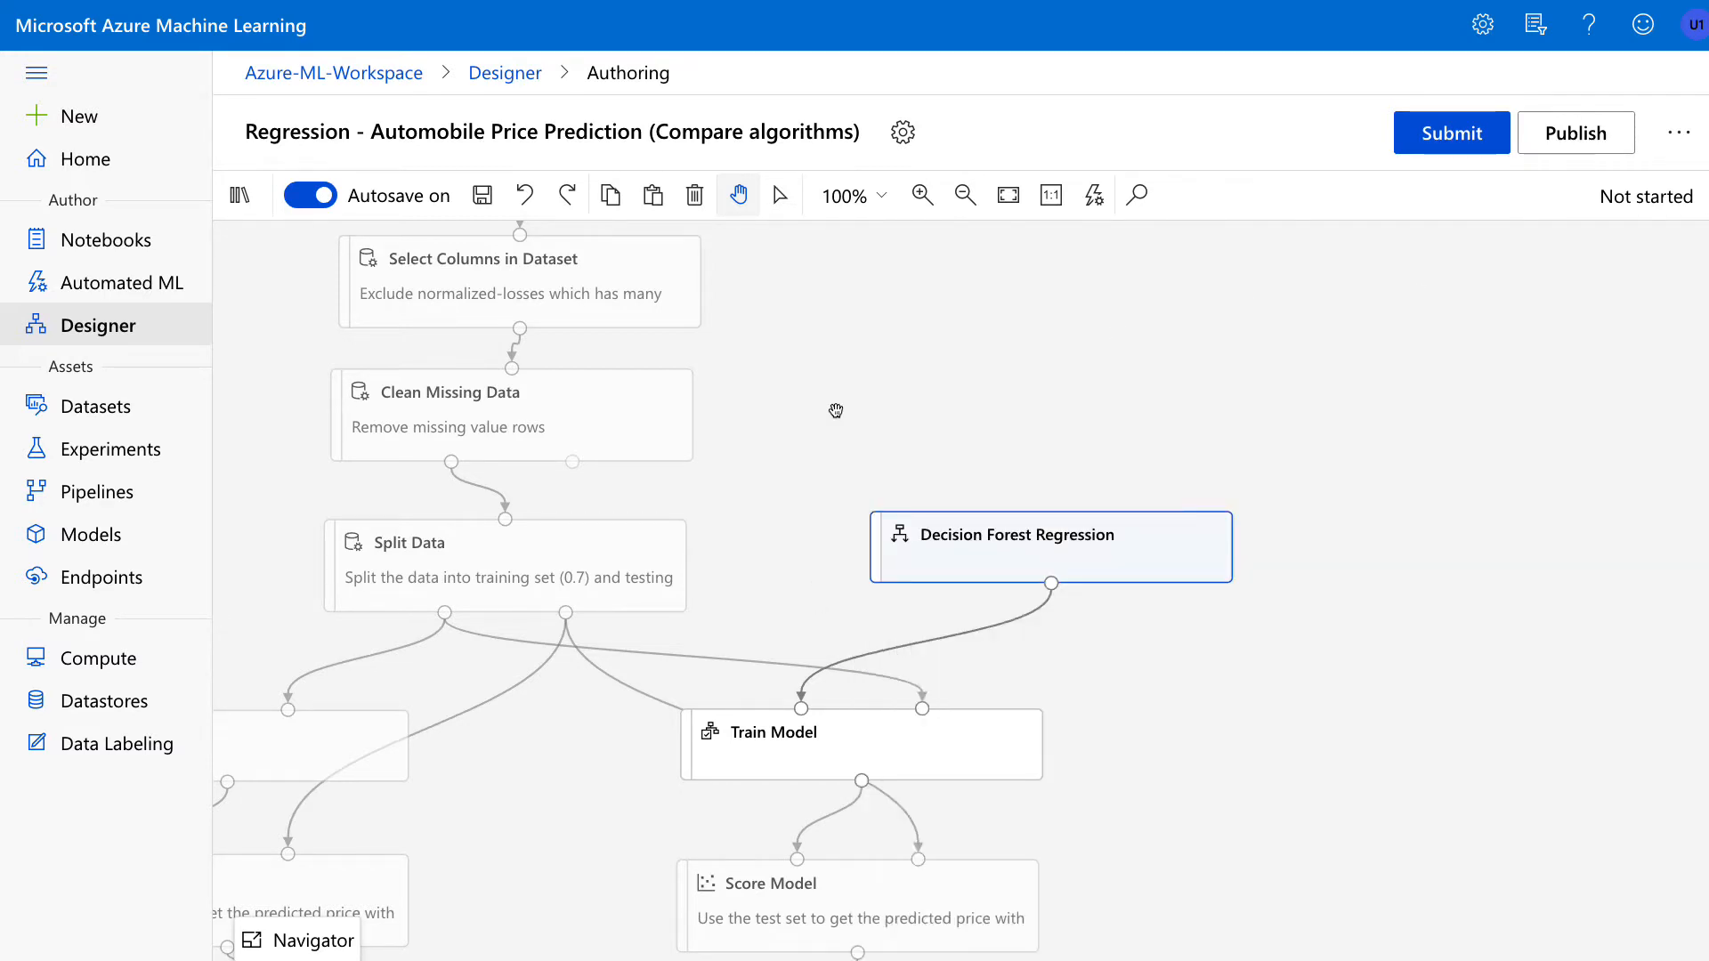
Review which columns the Select Columns in Dataset module includes and excludes
{"action": "left_click_drag", "start_coordinate": [755, 378], "coordinate": [1092, 468]}
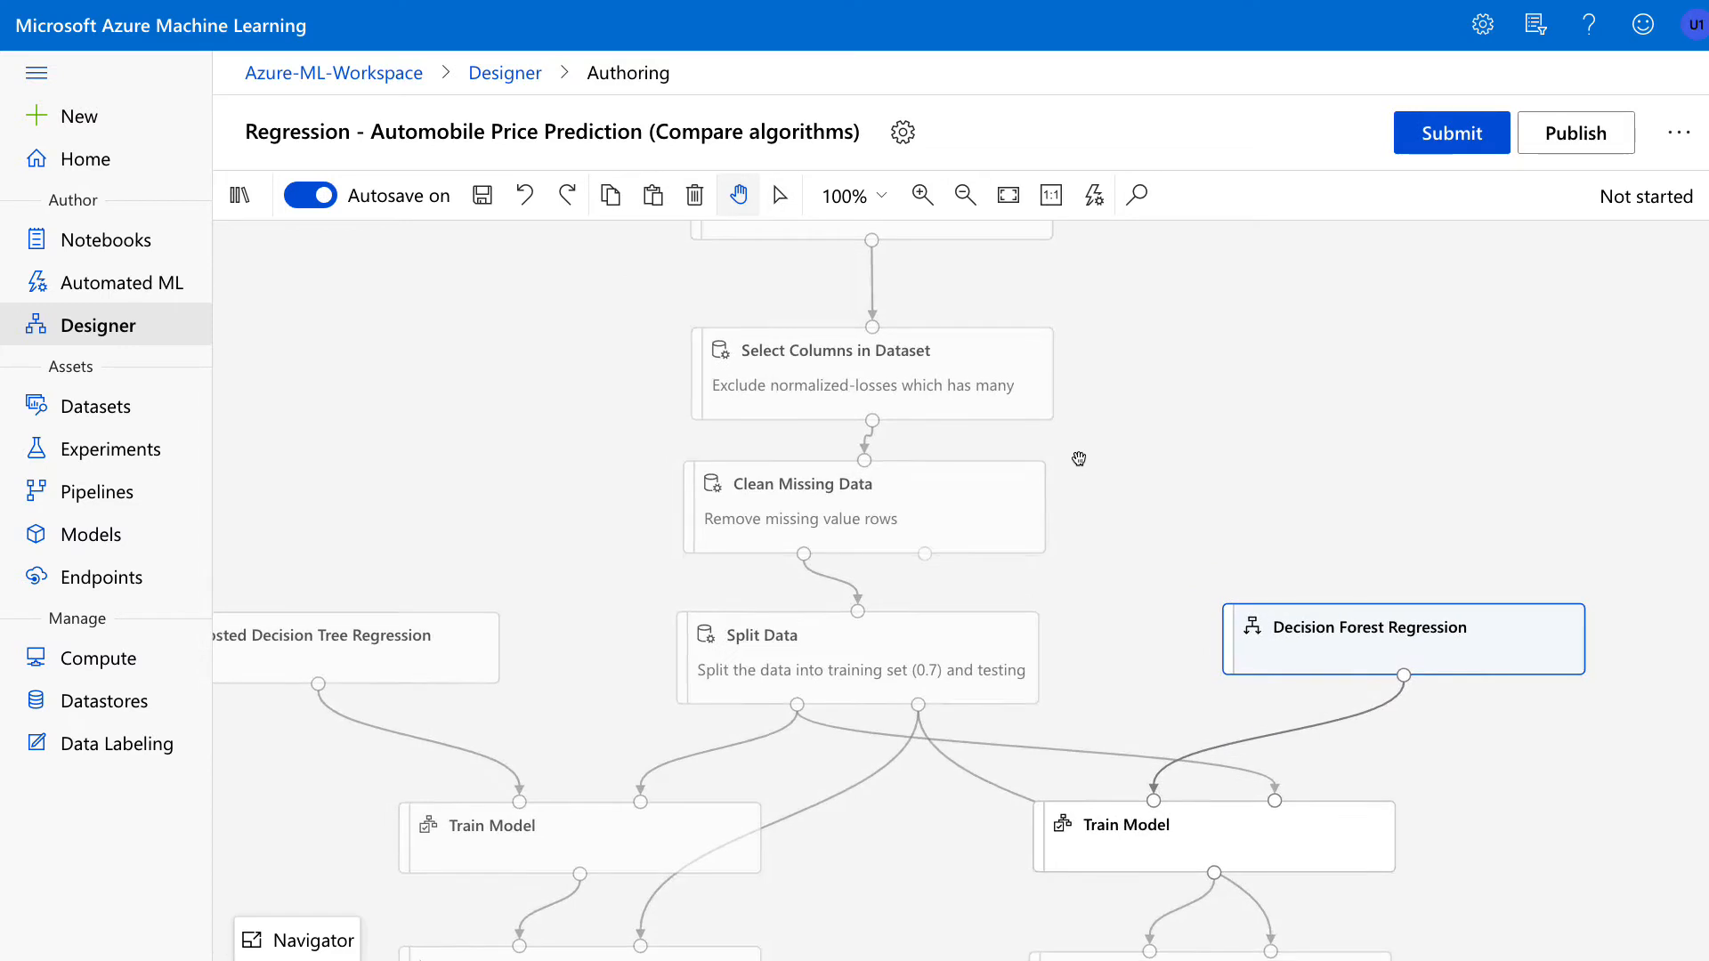
{"action": "left_click", "coordinate": [875, 386]}
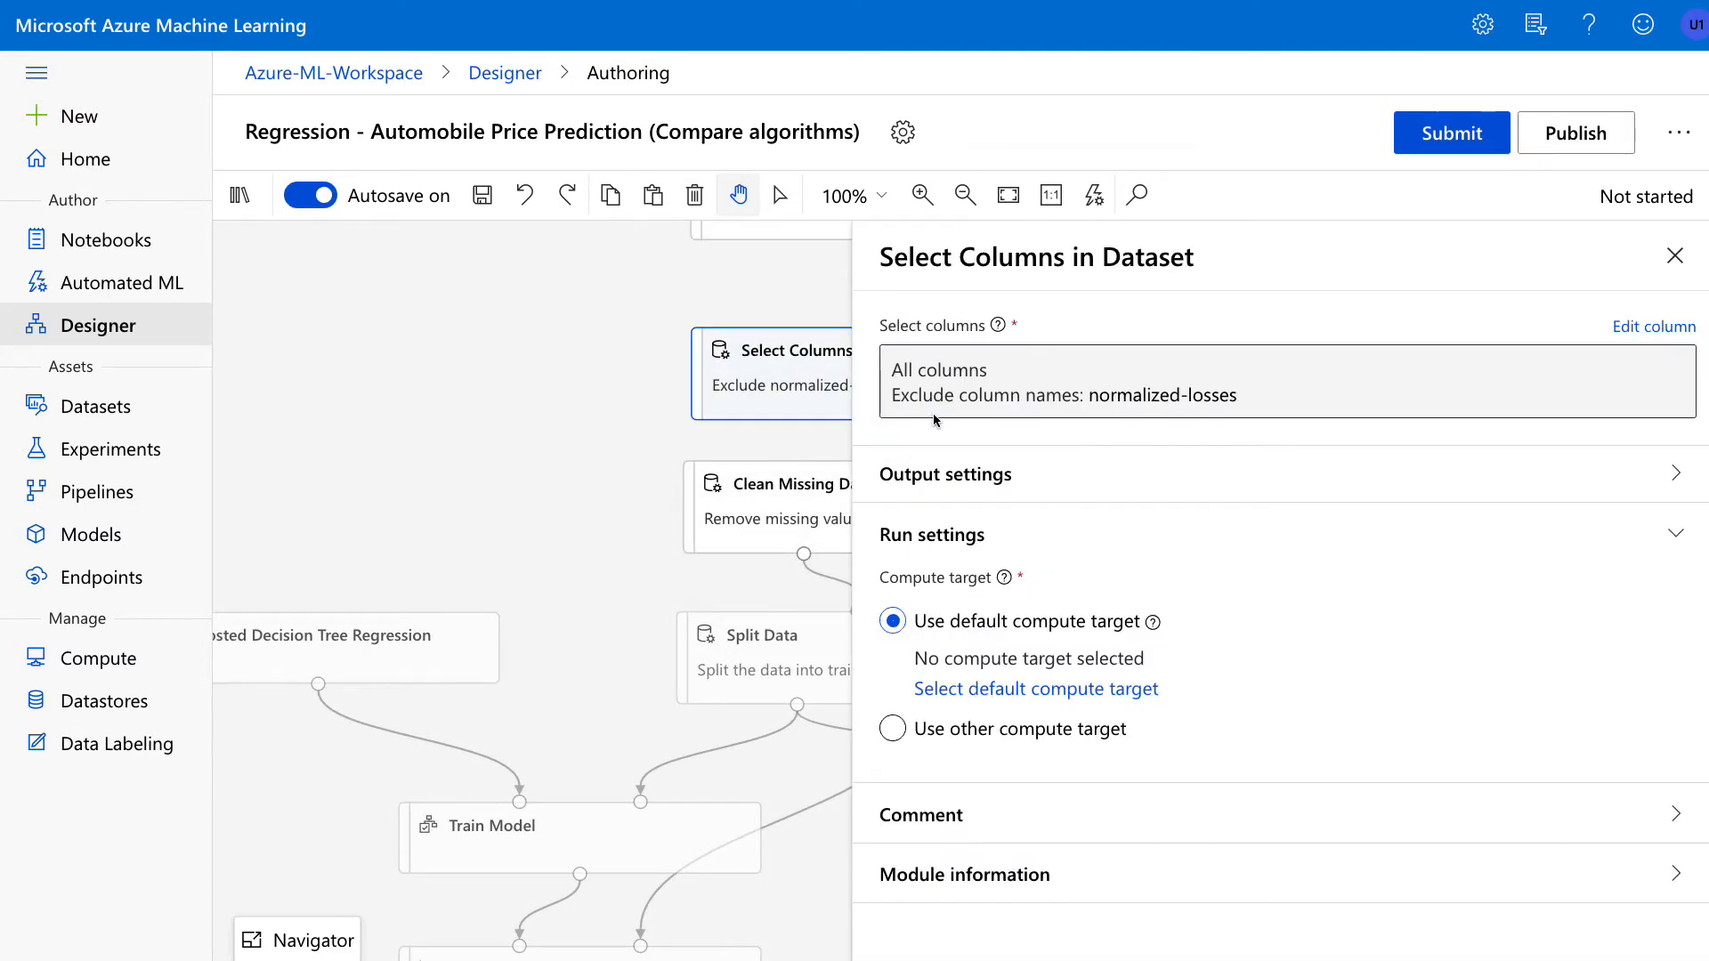
{"action": "left_click", "coordinate": [1666, 267]}
{"action": "left_click_drag", "start_coordinate": [1205, 320], "coordinate": [1137, 495]}
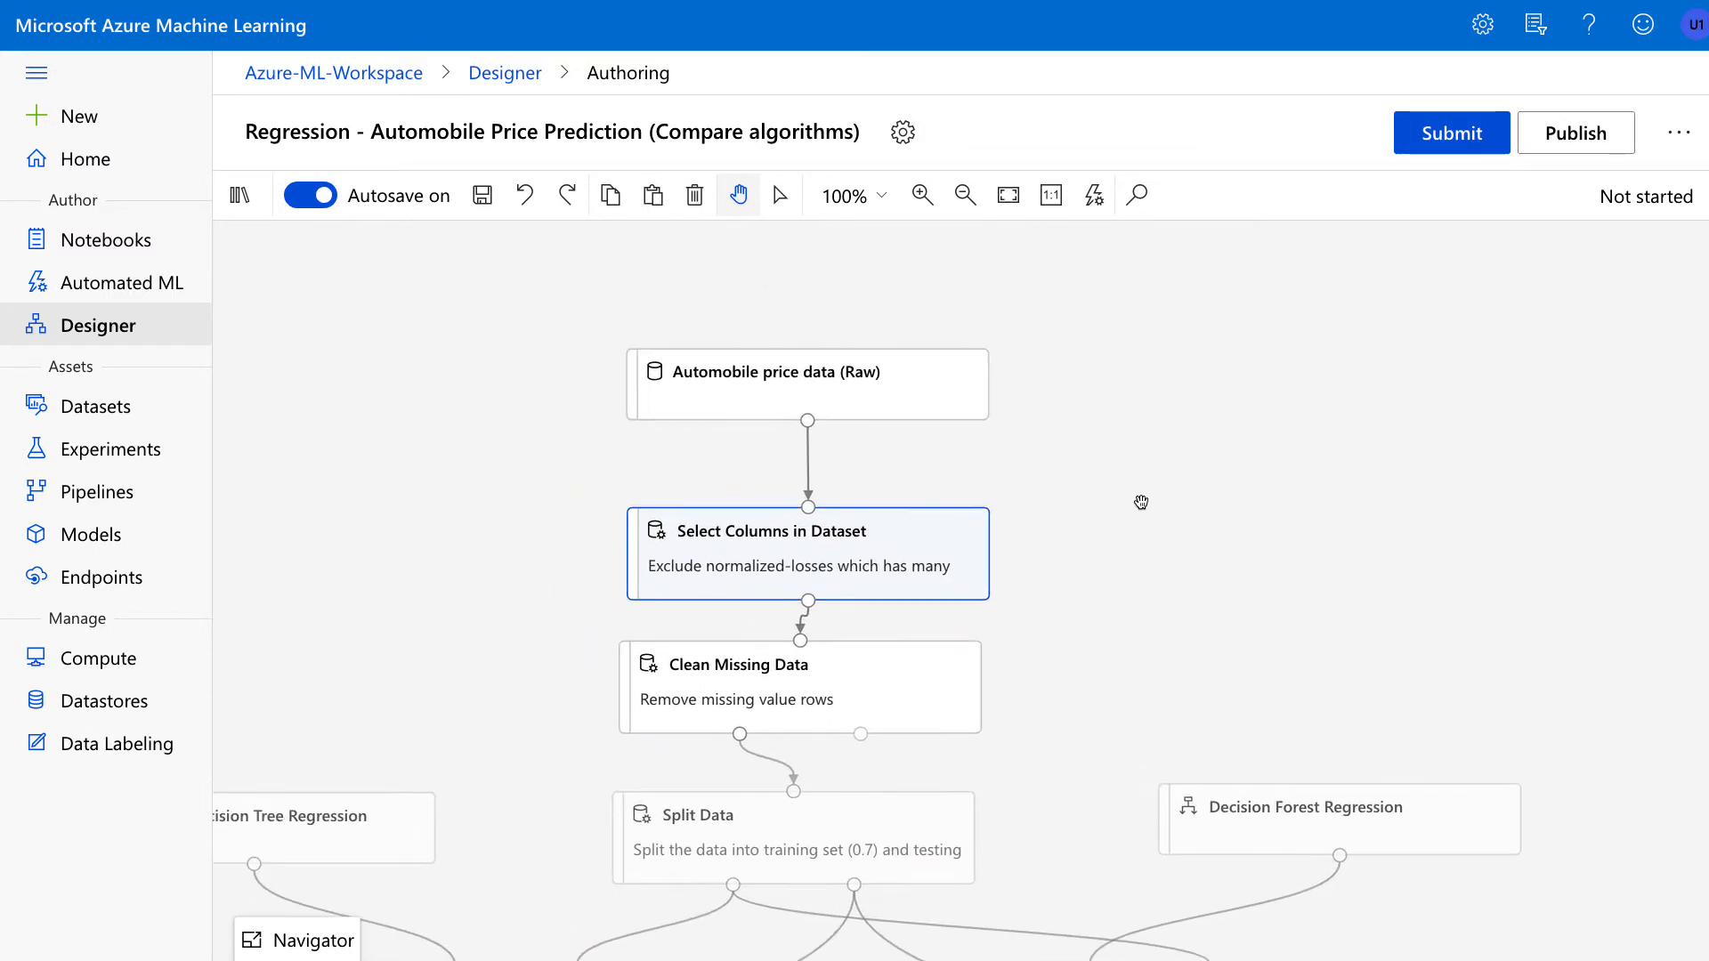
Set the pipeline's default compute target to the existing demo-cluster-gpu cluster
{"action": "left_click", "coordinate": [1451, 134]}
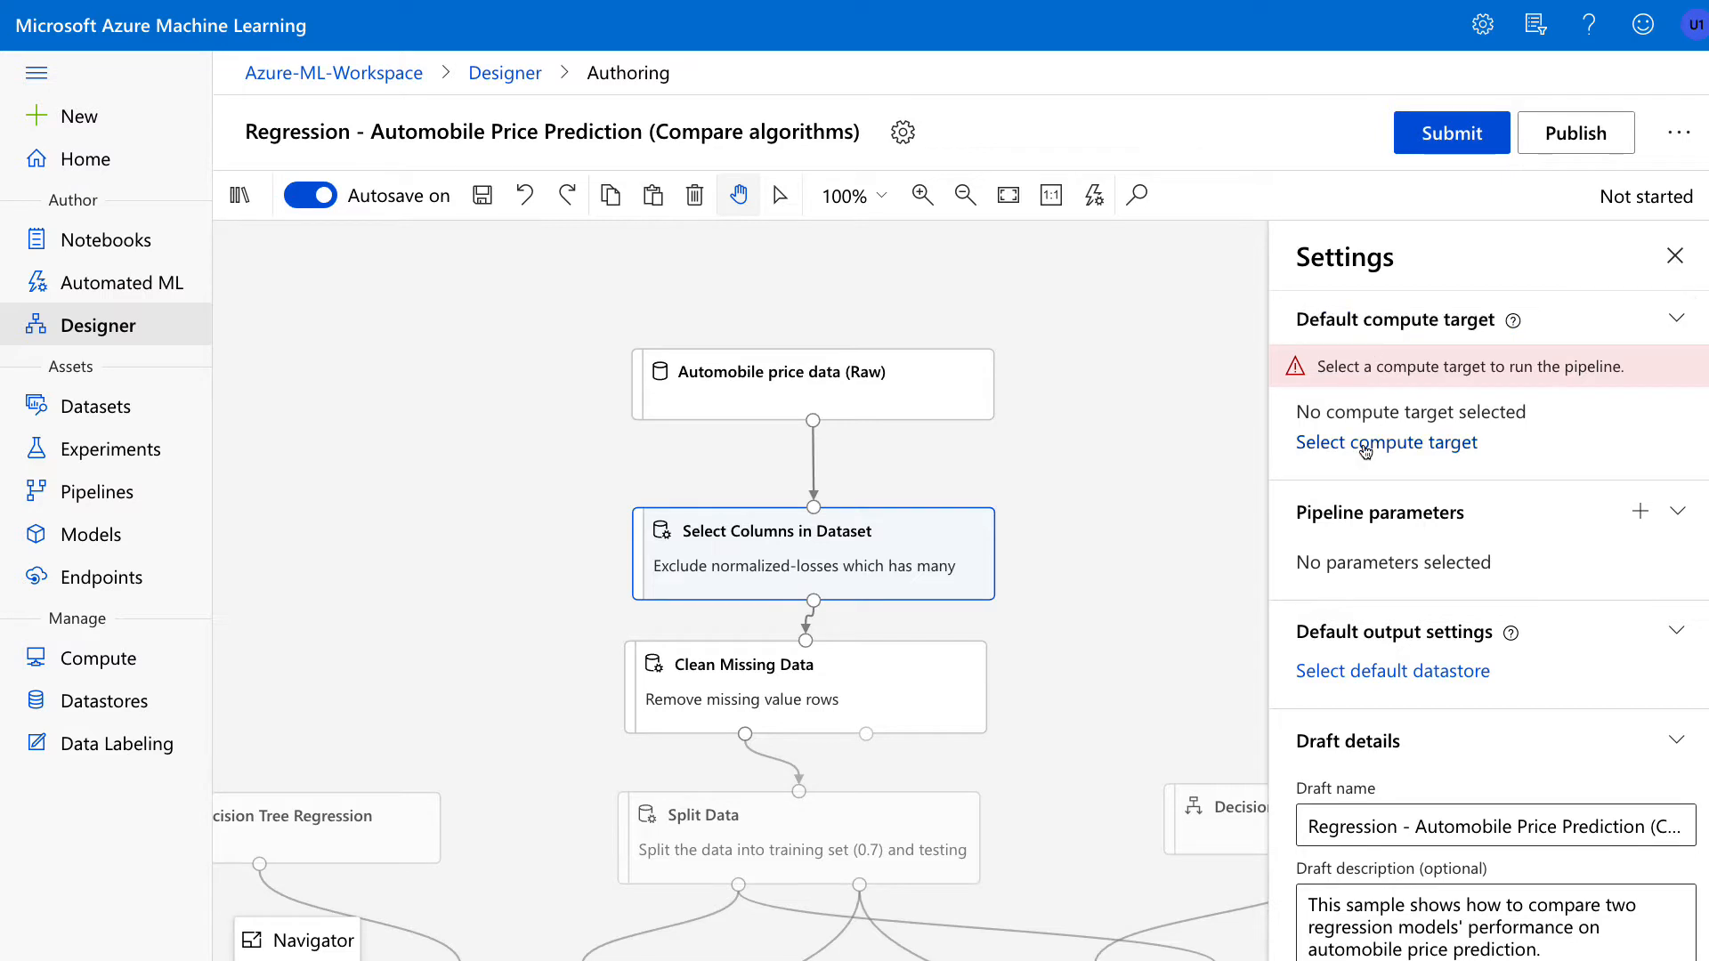
{"action": "left_click", "coordinate": [1305, 447]}
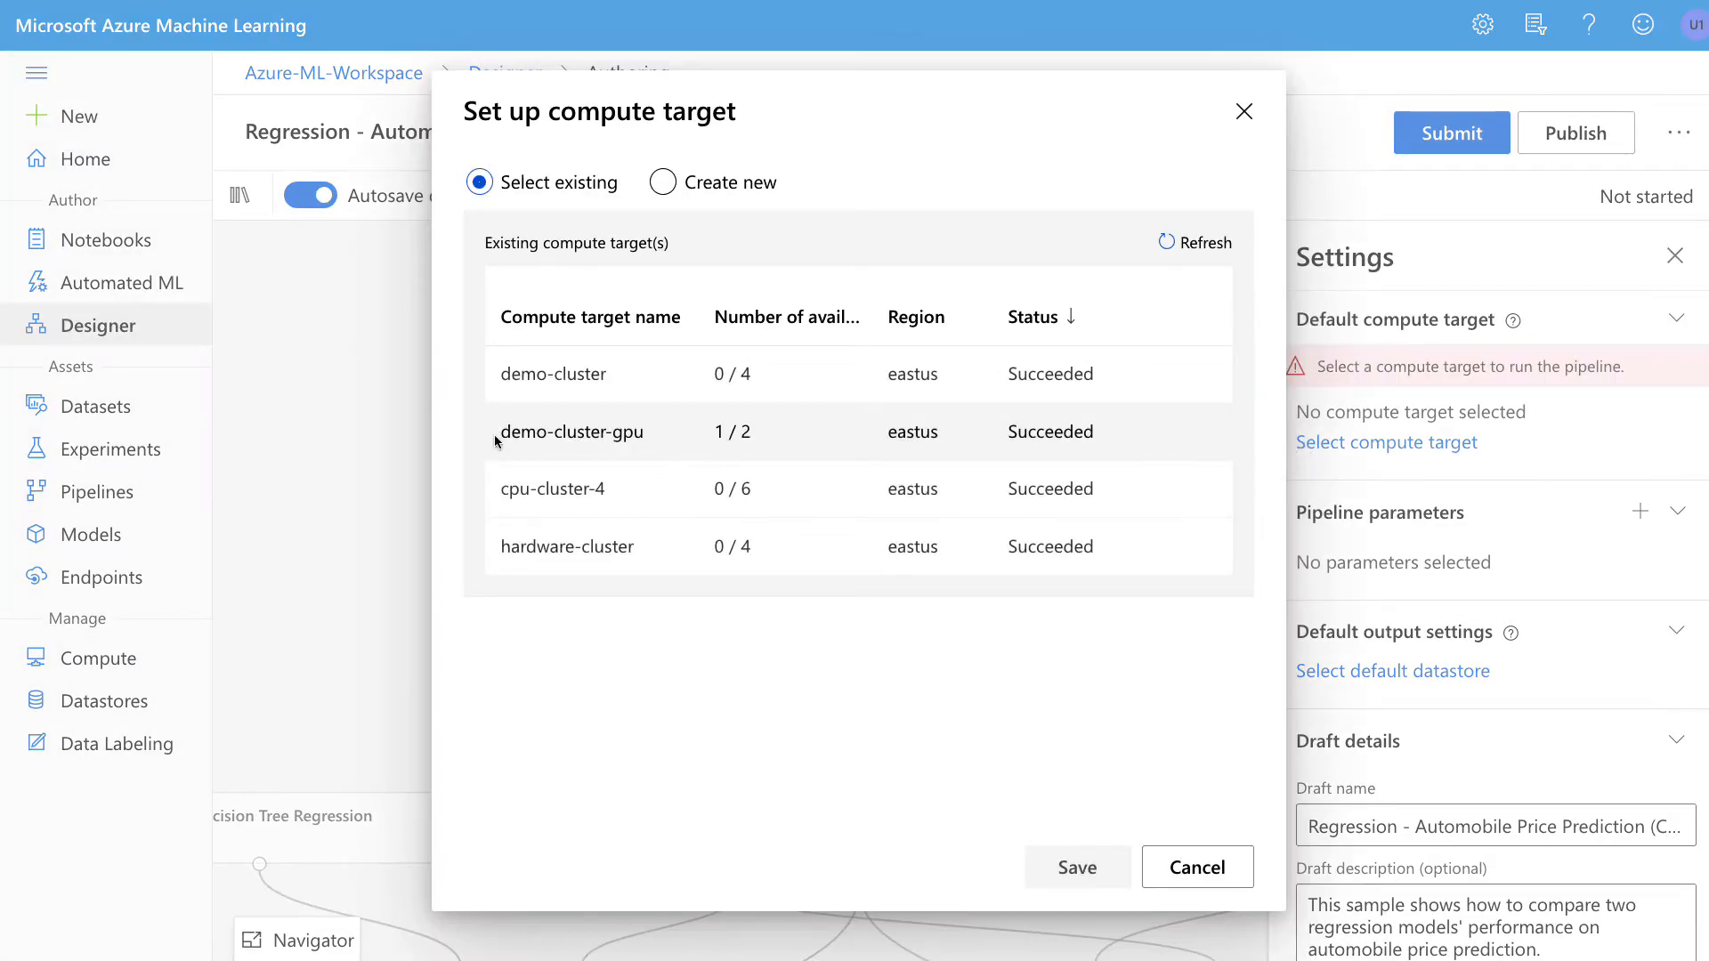
{"action": "left_click", "coordinate": [615, 432]}
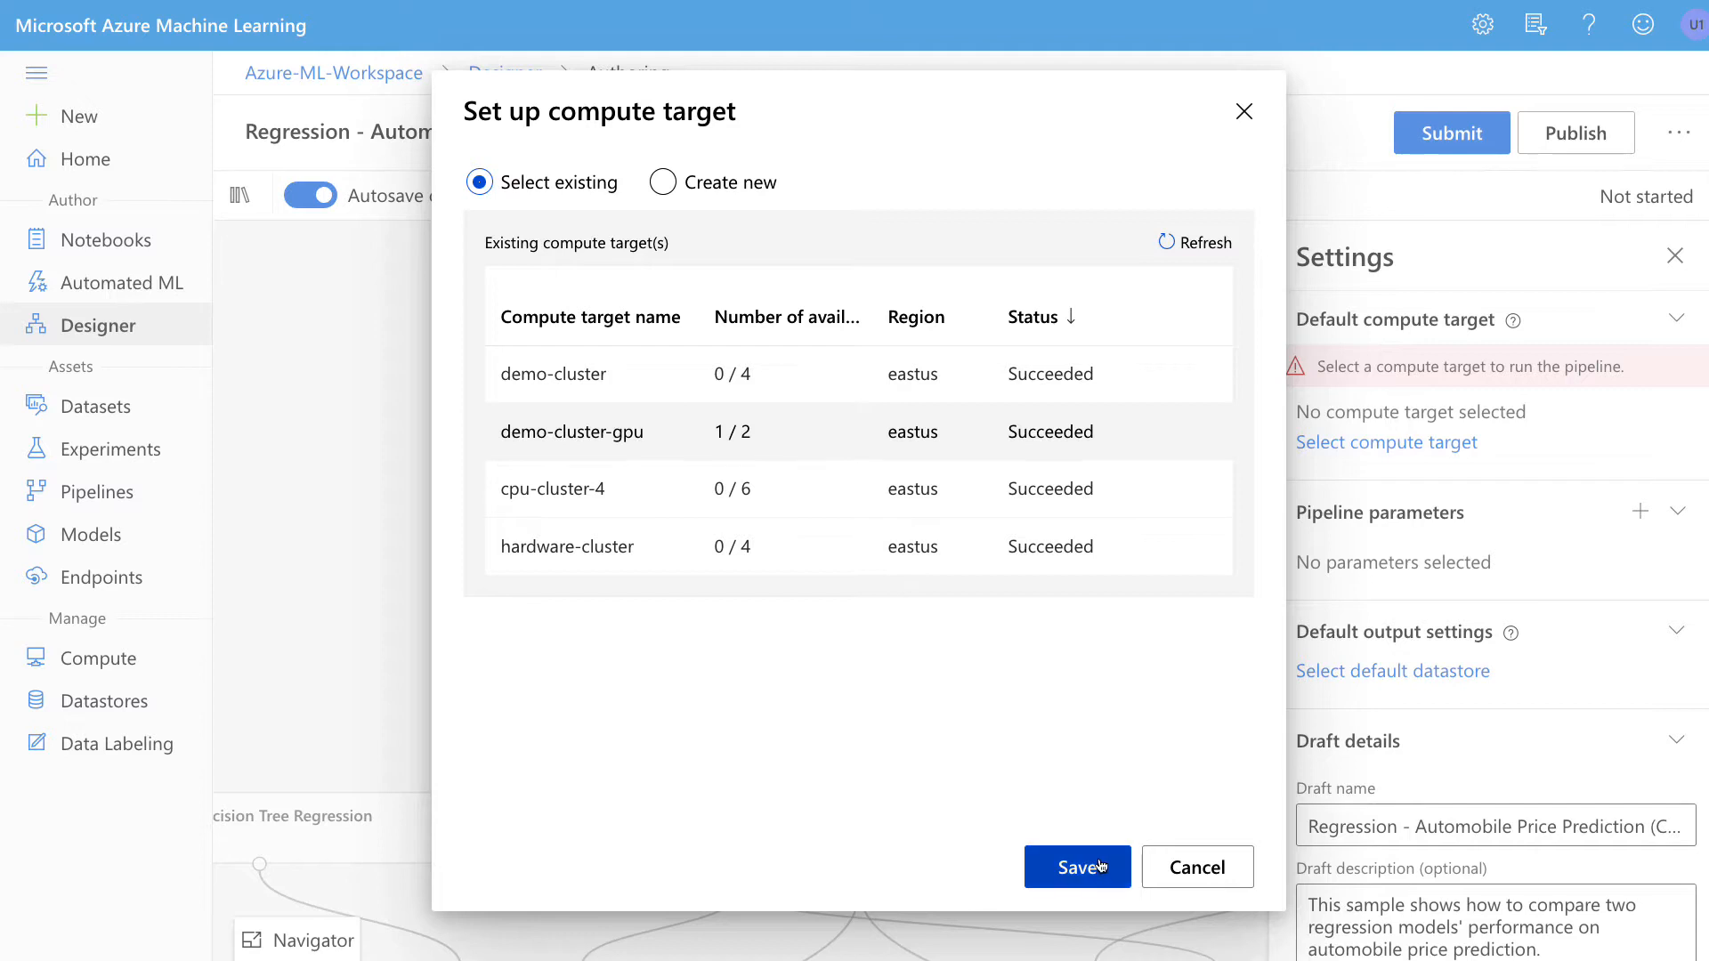
{"action": "left_click", "coordinate": [1078, 868]}
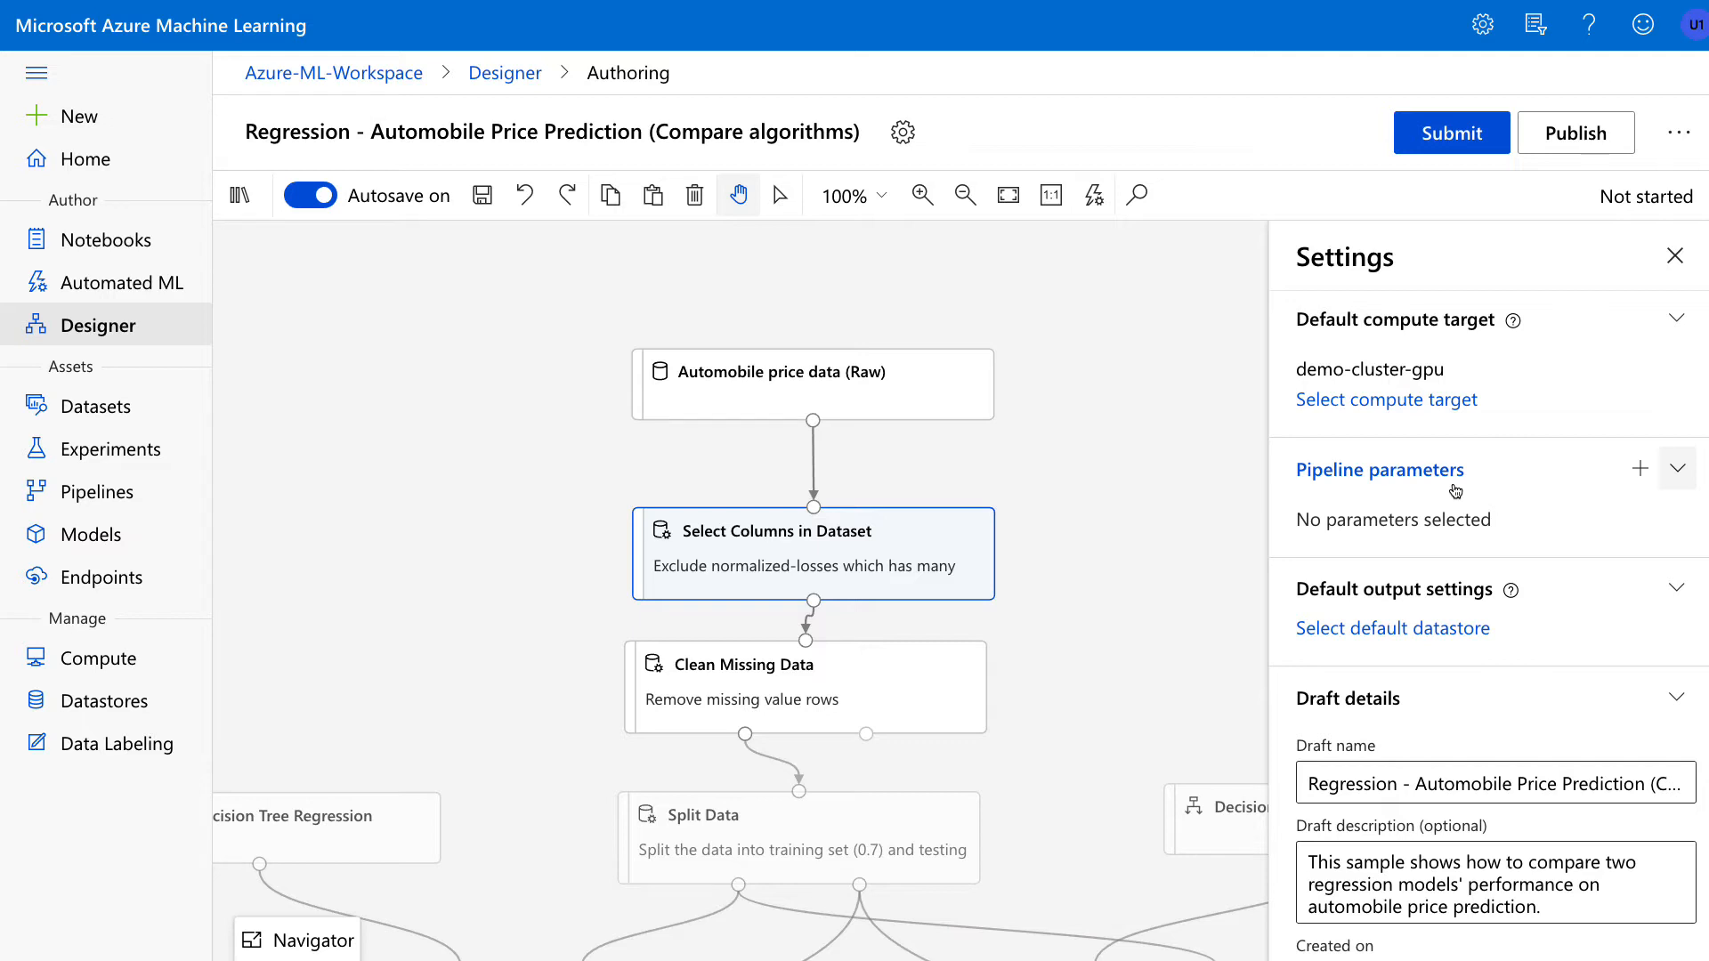
Check the output mode and datastore in the pipeline's default output settings
{"action": "scroll", "coordinate": [1442, 485], "scroll_direction": "down", "scroll_amount": 2}
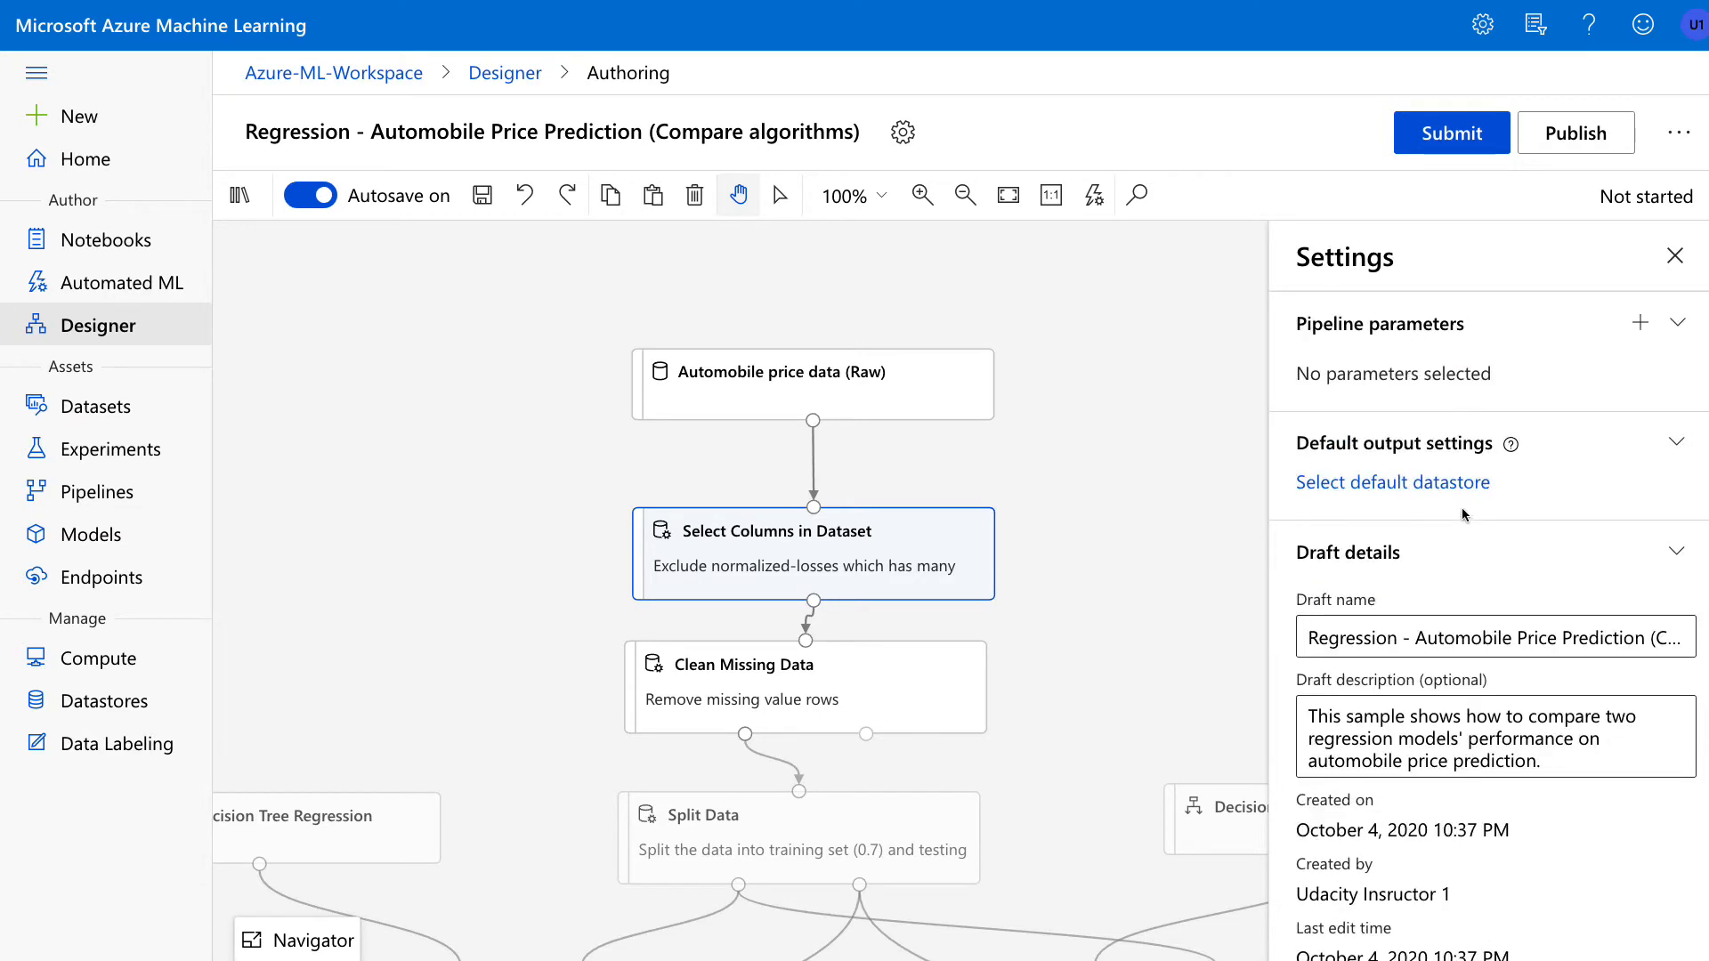
{"action": "left_click", "coordinate": [1355, 484]}
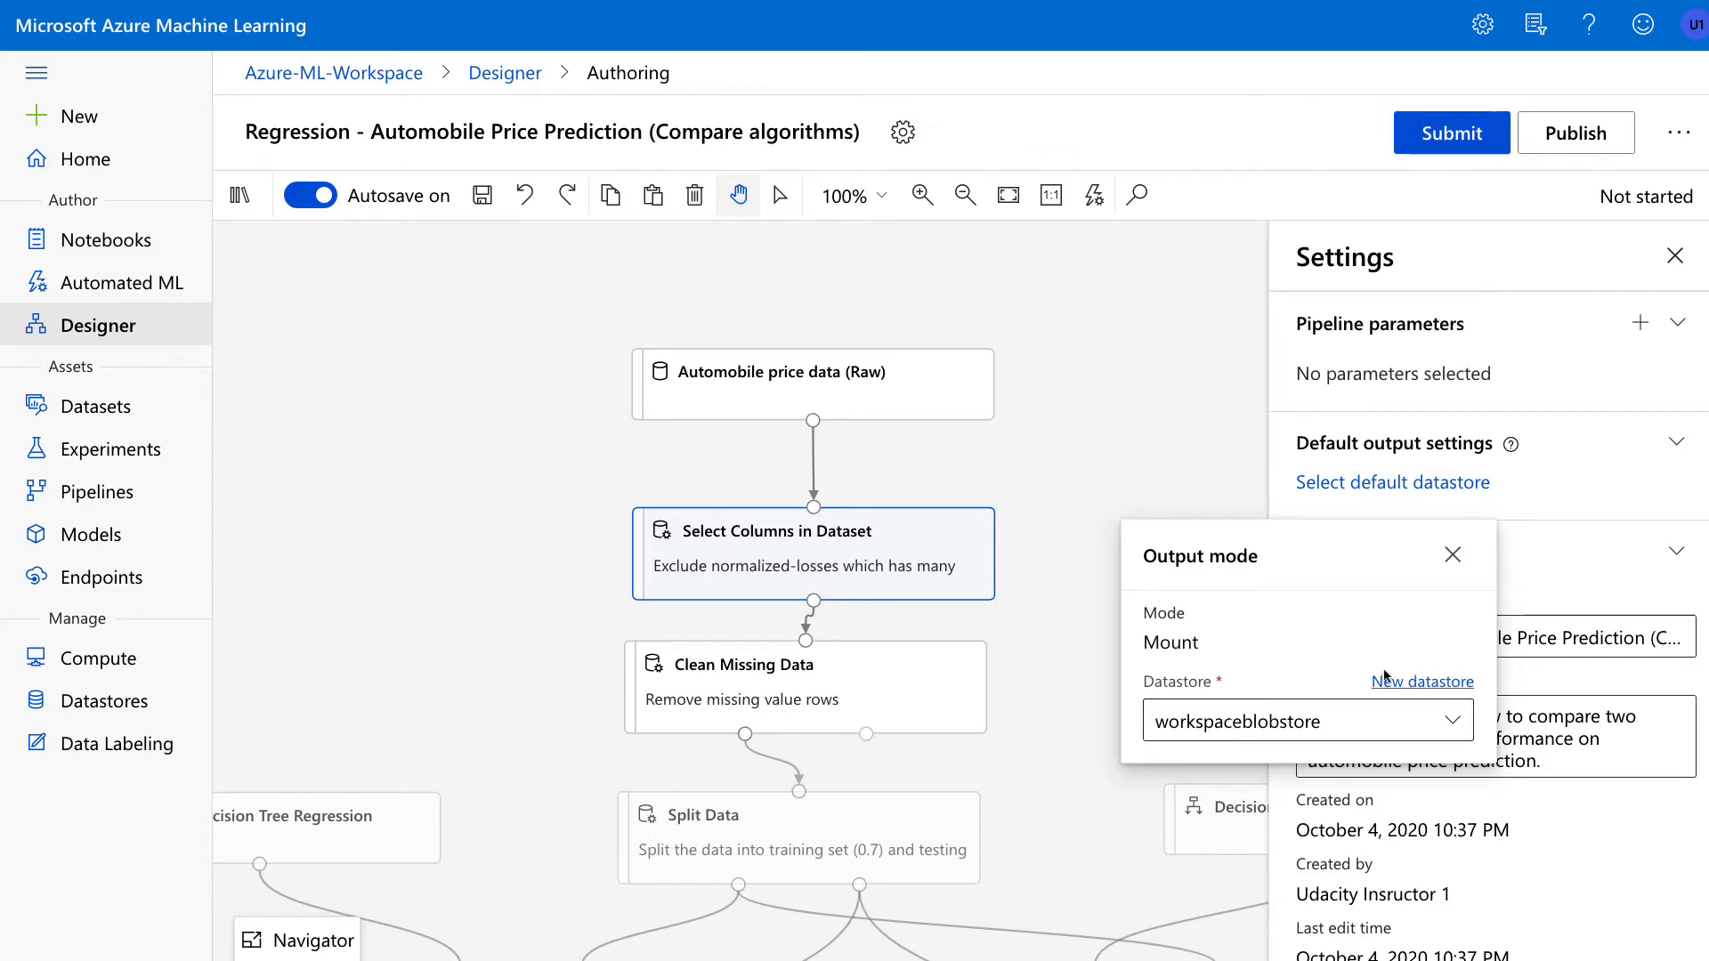
{"action": "left_click", "coordinate": [1451, 556]}
Append "This is an experiment looks for two models and compares." to the end of the draft description
{"action": "scroll", "coordinate": [1460, 543], "scroll_direction": "down", "scroll_amount": 2}
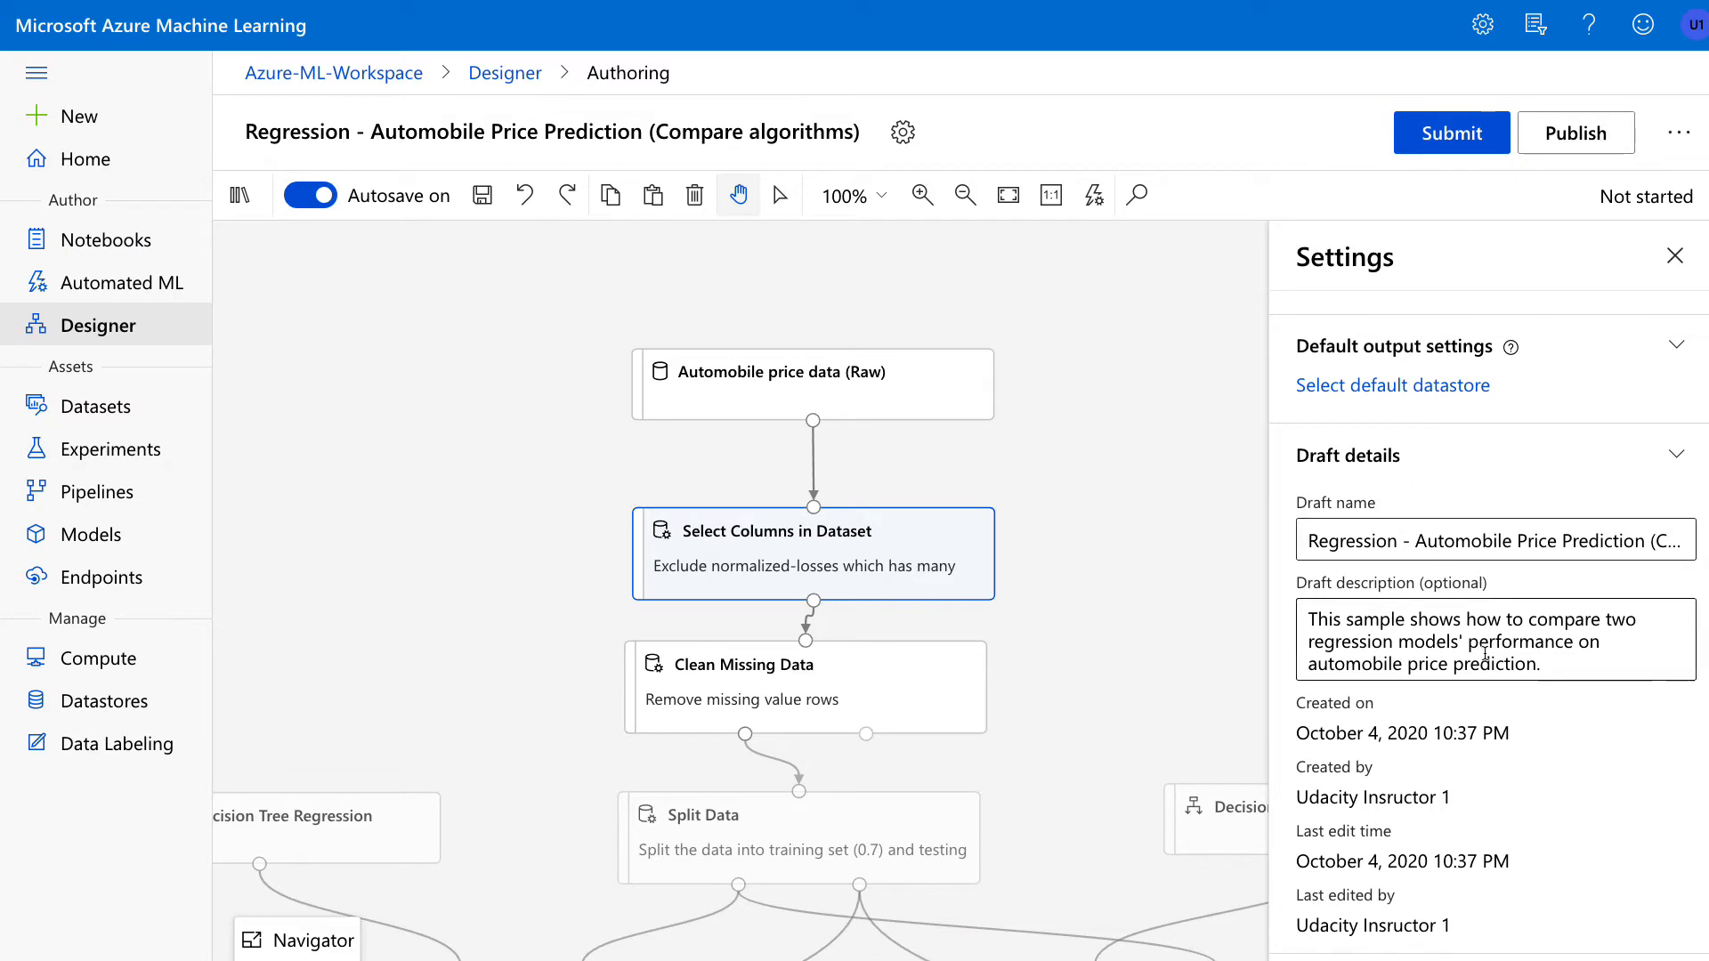
{"action": "left_click", "coordinate": [1575, 659]}
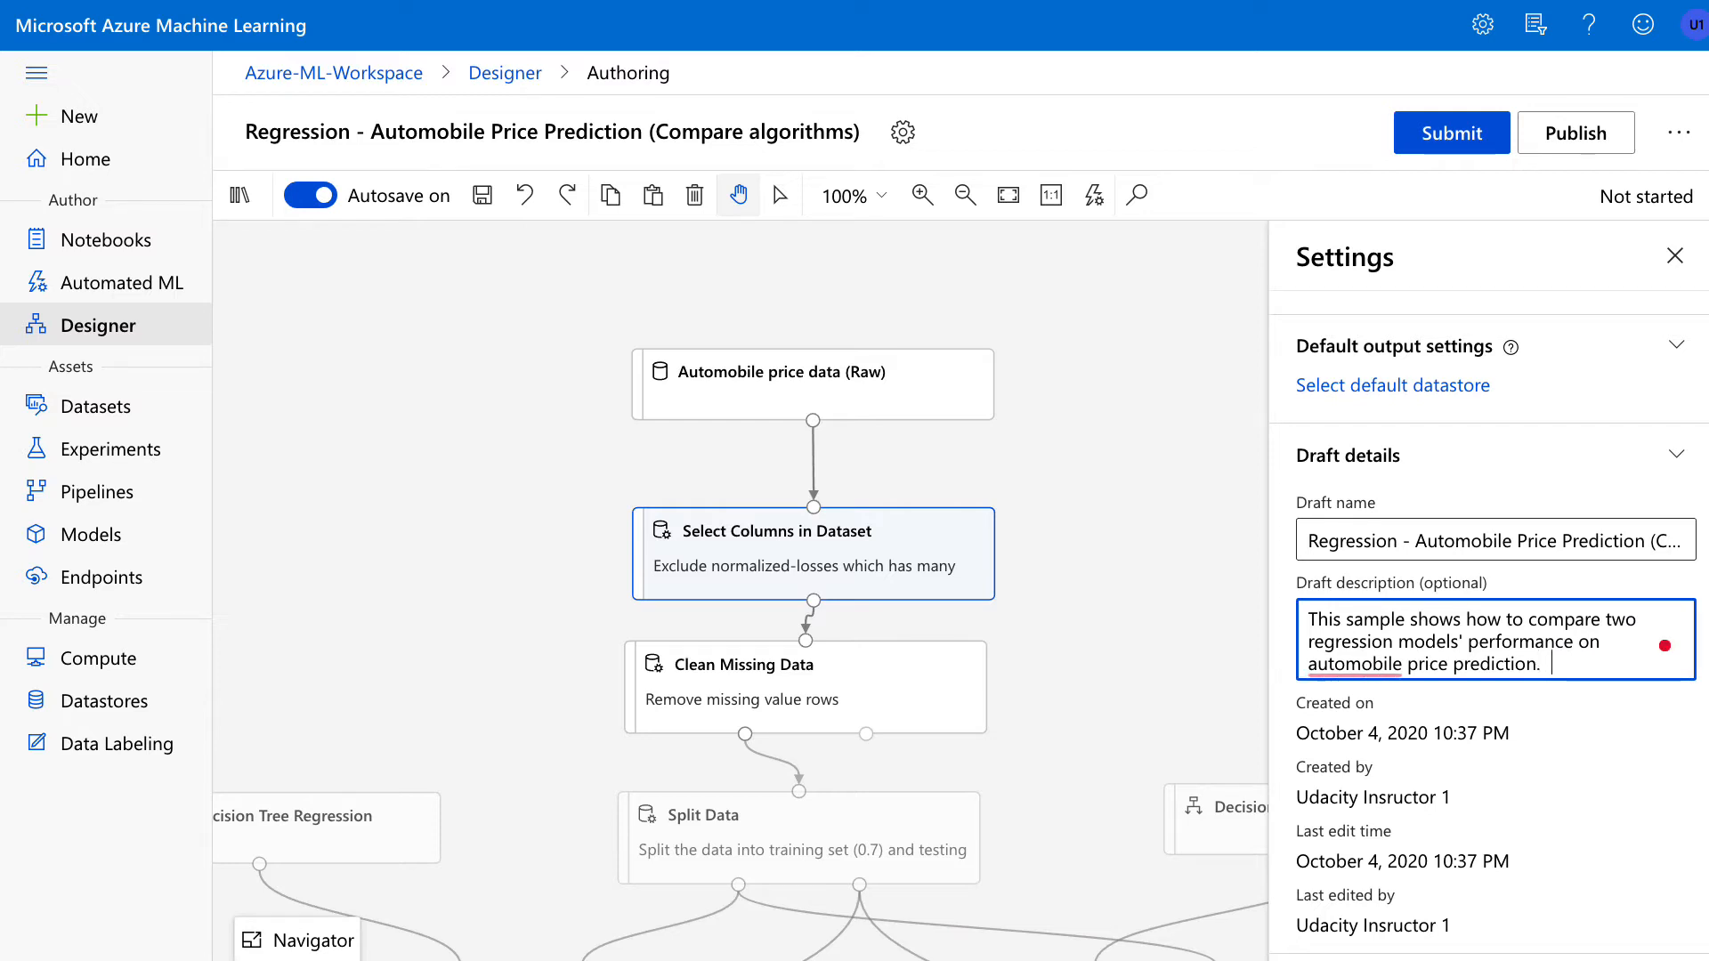
{"action": "type", "text": "This is an"}
{"action": "type", "text": " experiment"}
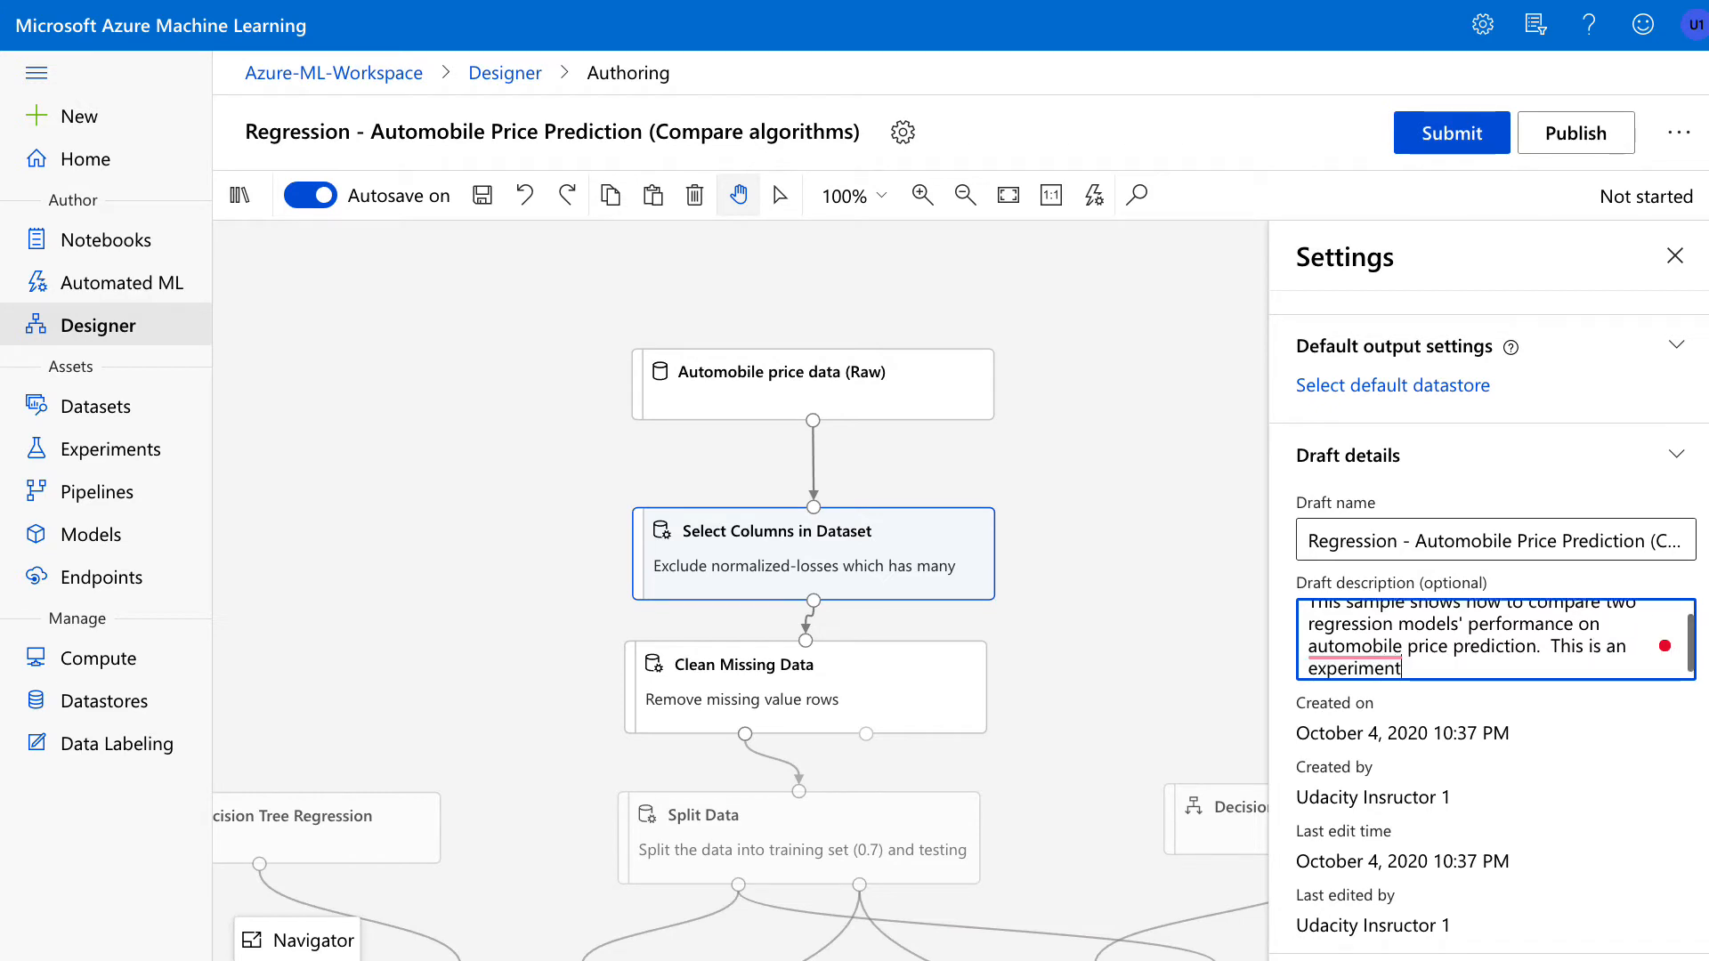
{"action": "type", "text": " looks for two"}
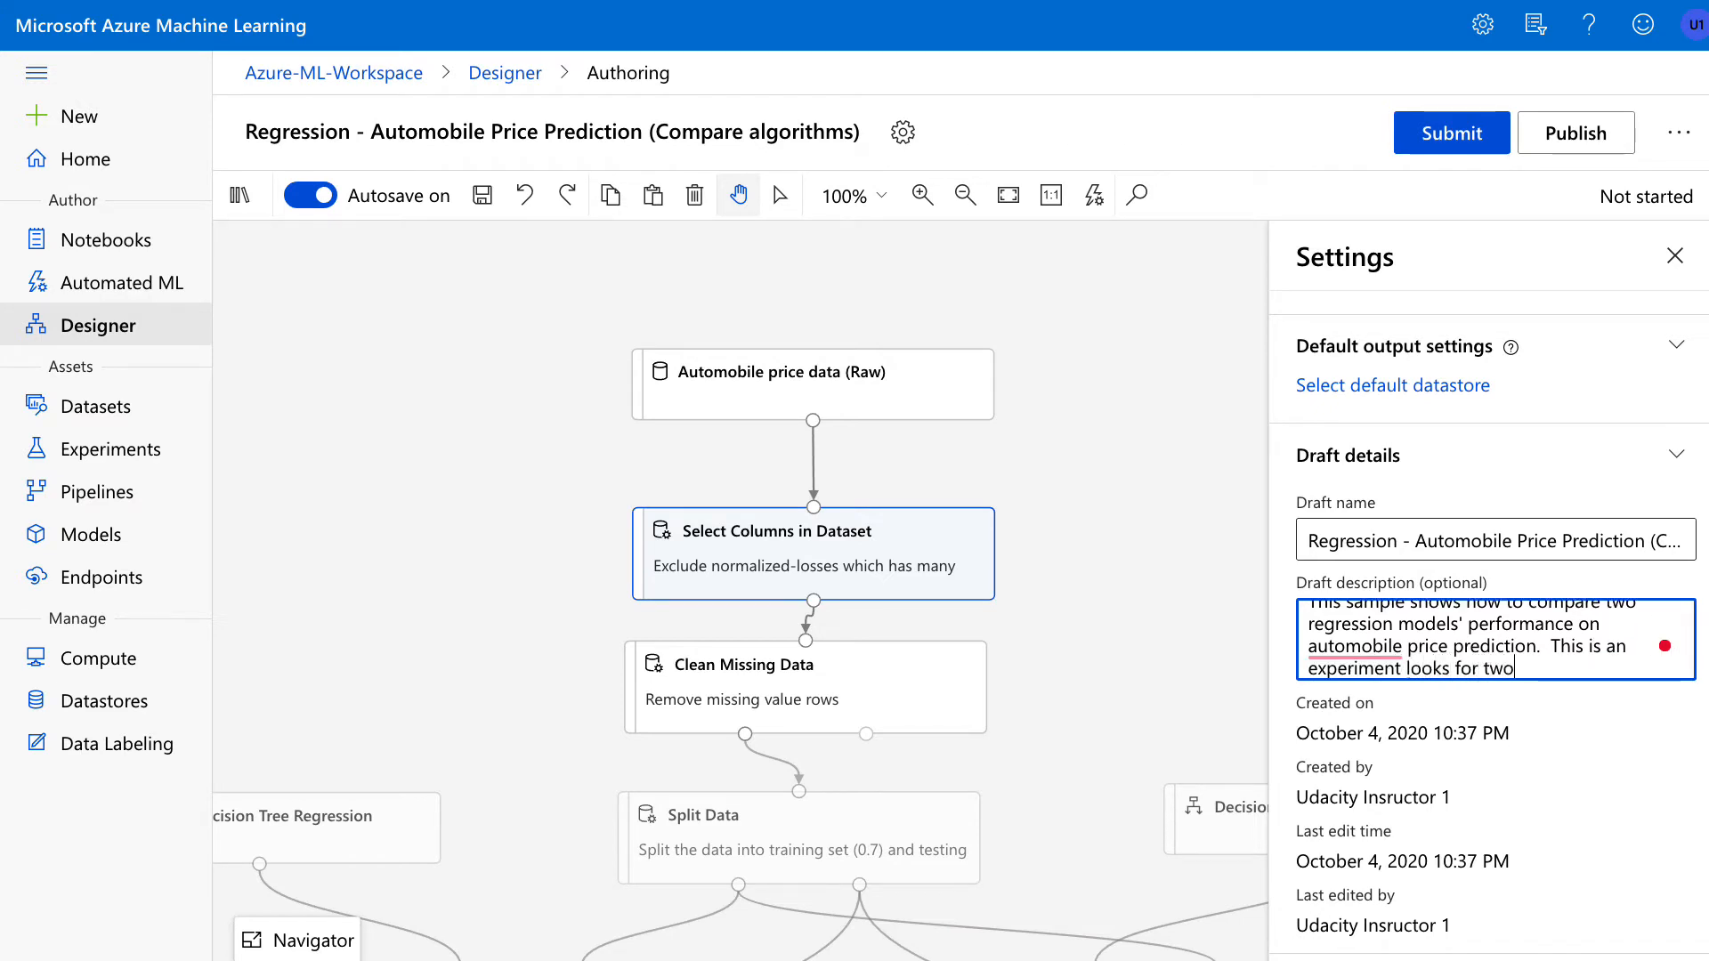
{"action": "type", "text": " models and co"}
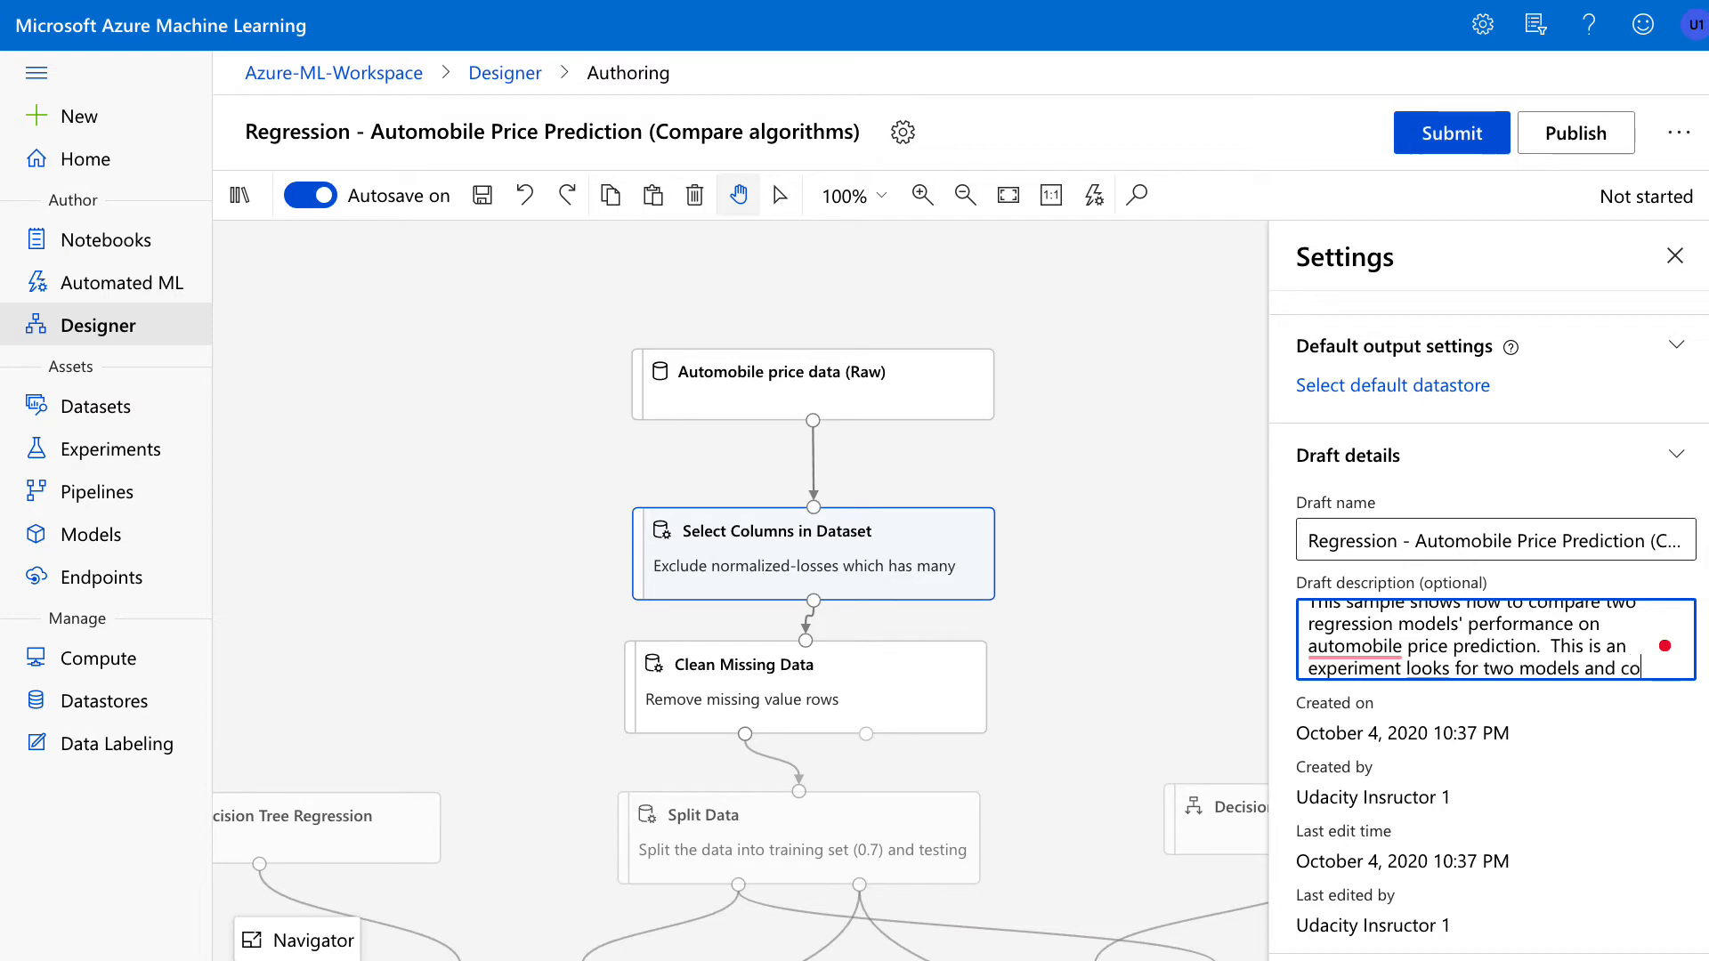
{"action": "type", "text": "mpares."}
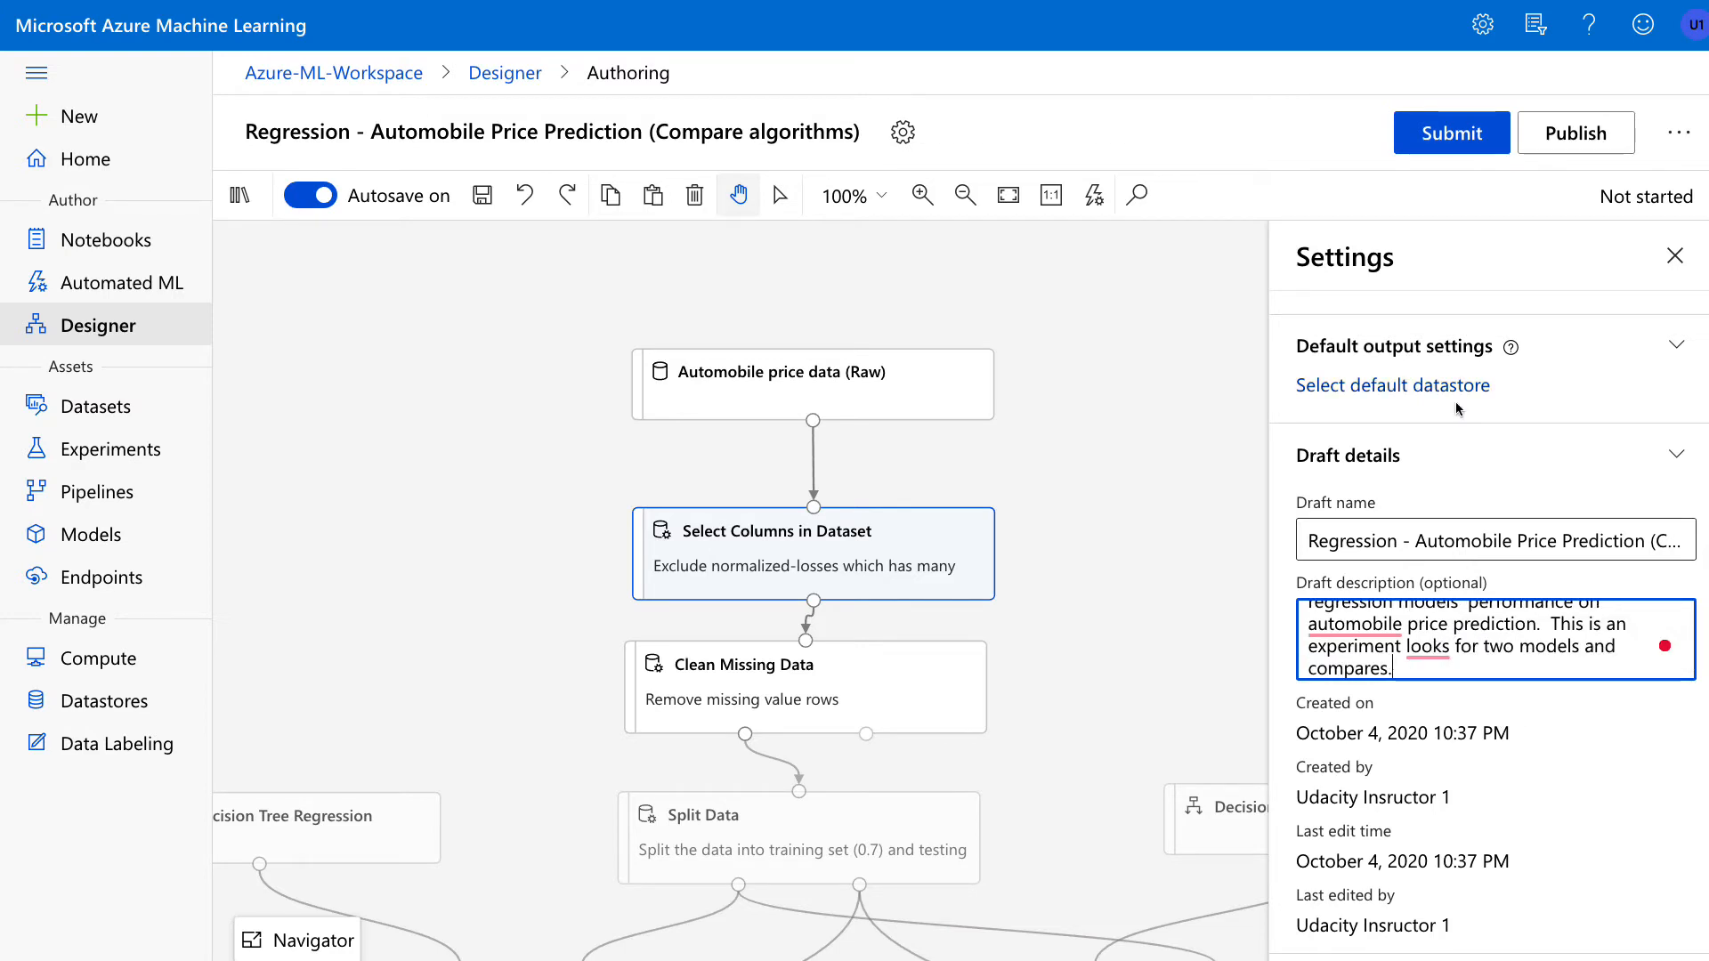
Submit the pipeline as a run under a new experiment named regression-experiment, keeping the default run description
{"action": "left_click", "coordinate": [1434, 135]}
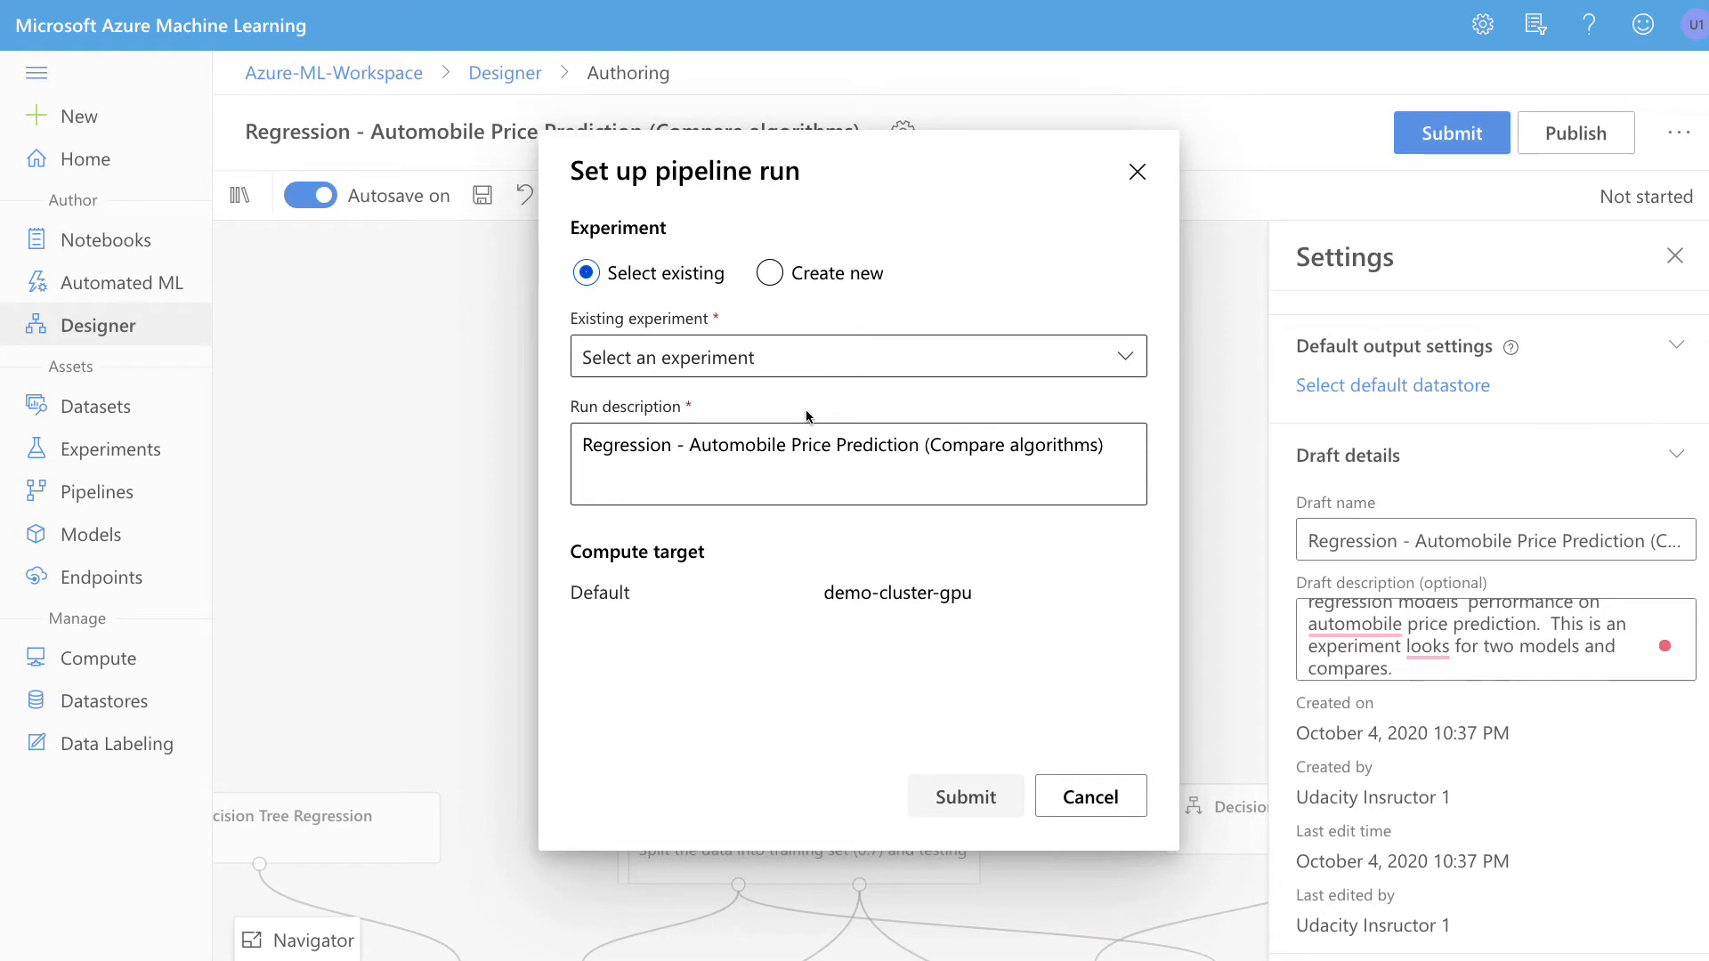
{"action": "left_click", "coordinate": [765, 277]}
{"action": "left_click", "coordinate": [731, 355]}
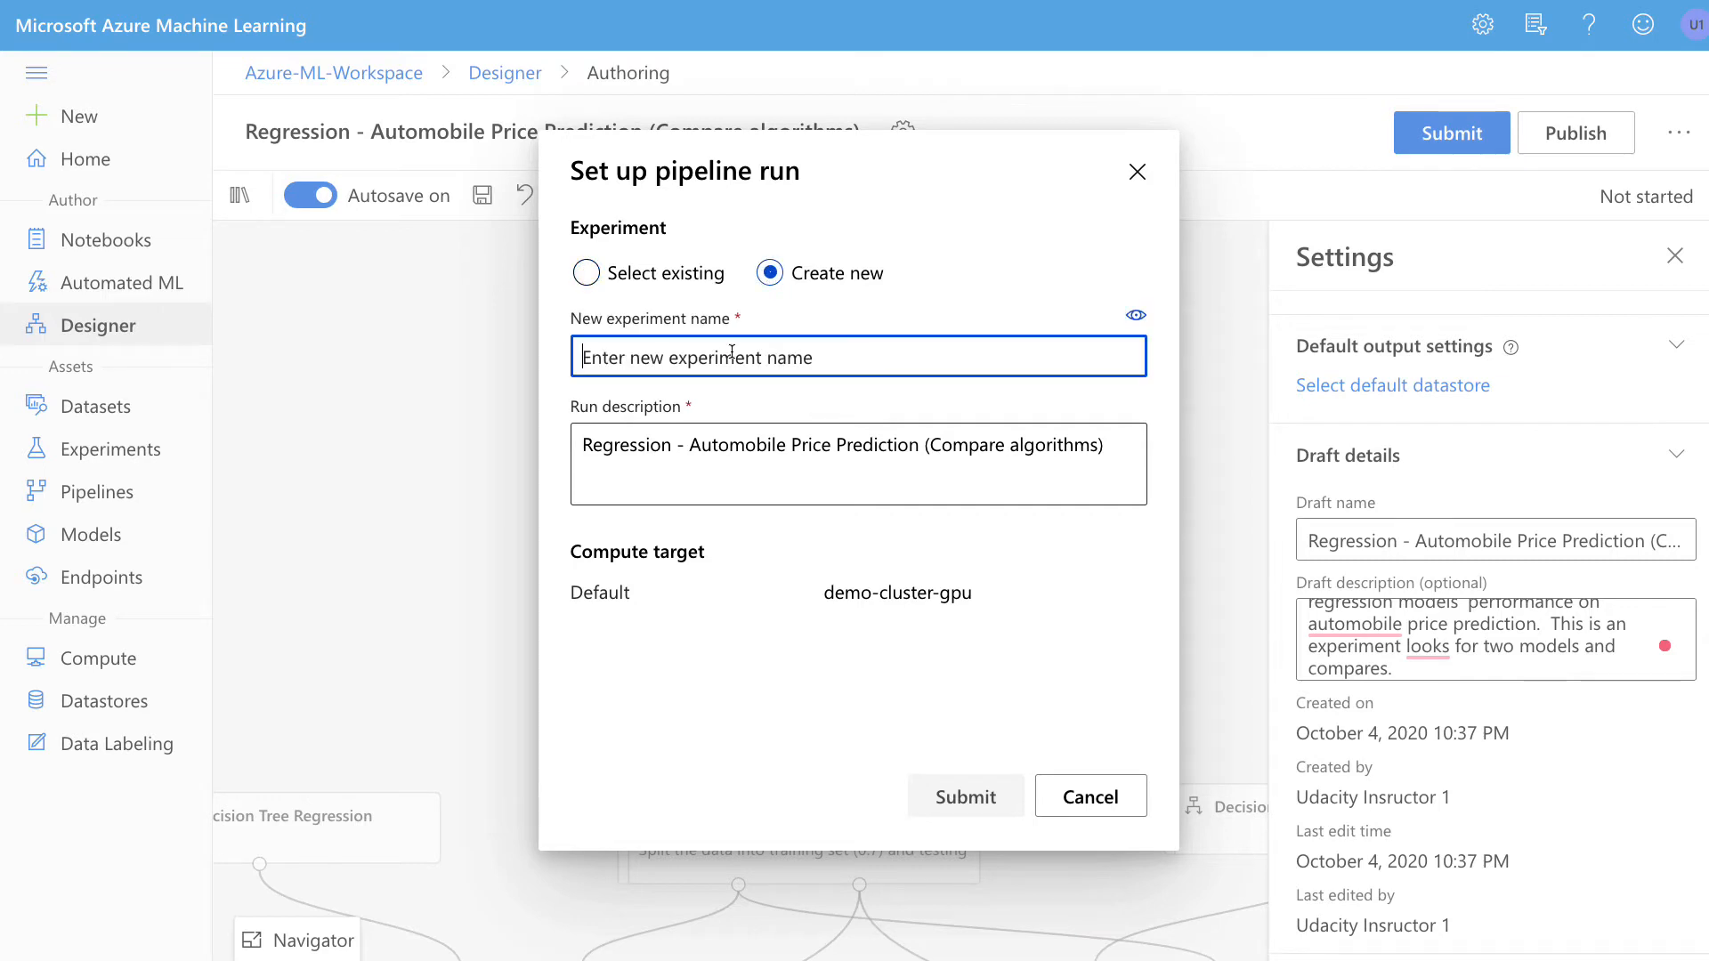
{"action": "type", "text": "regre"}
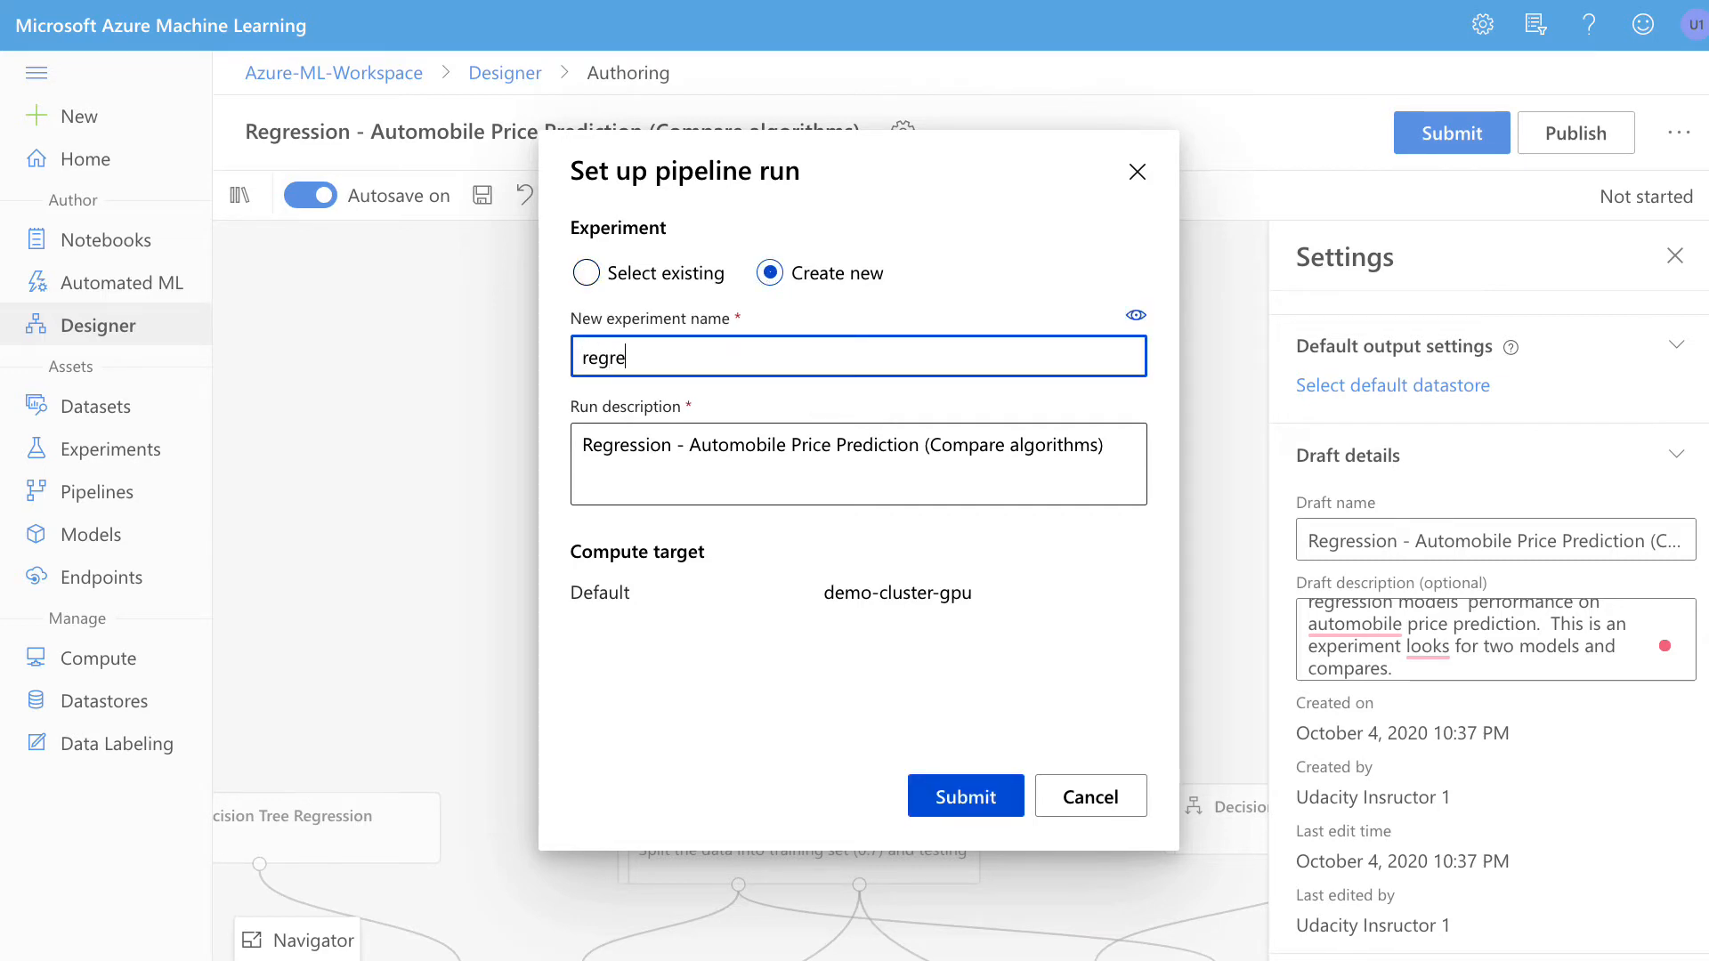
{"action": "type", "text": "ssion-experiment"}
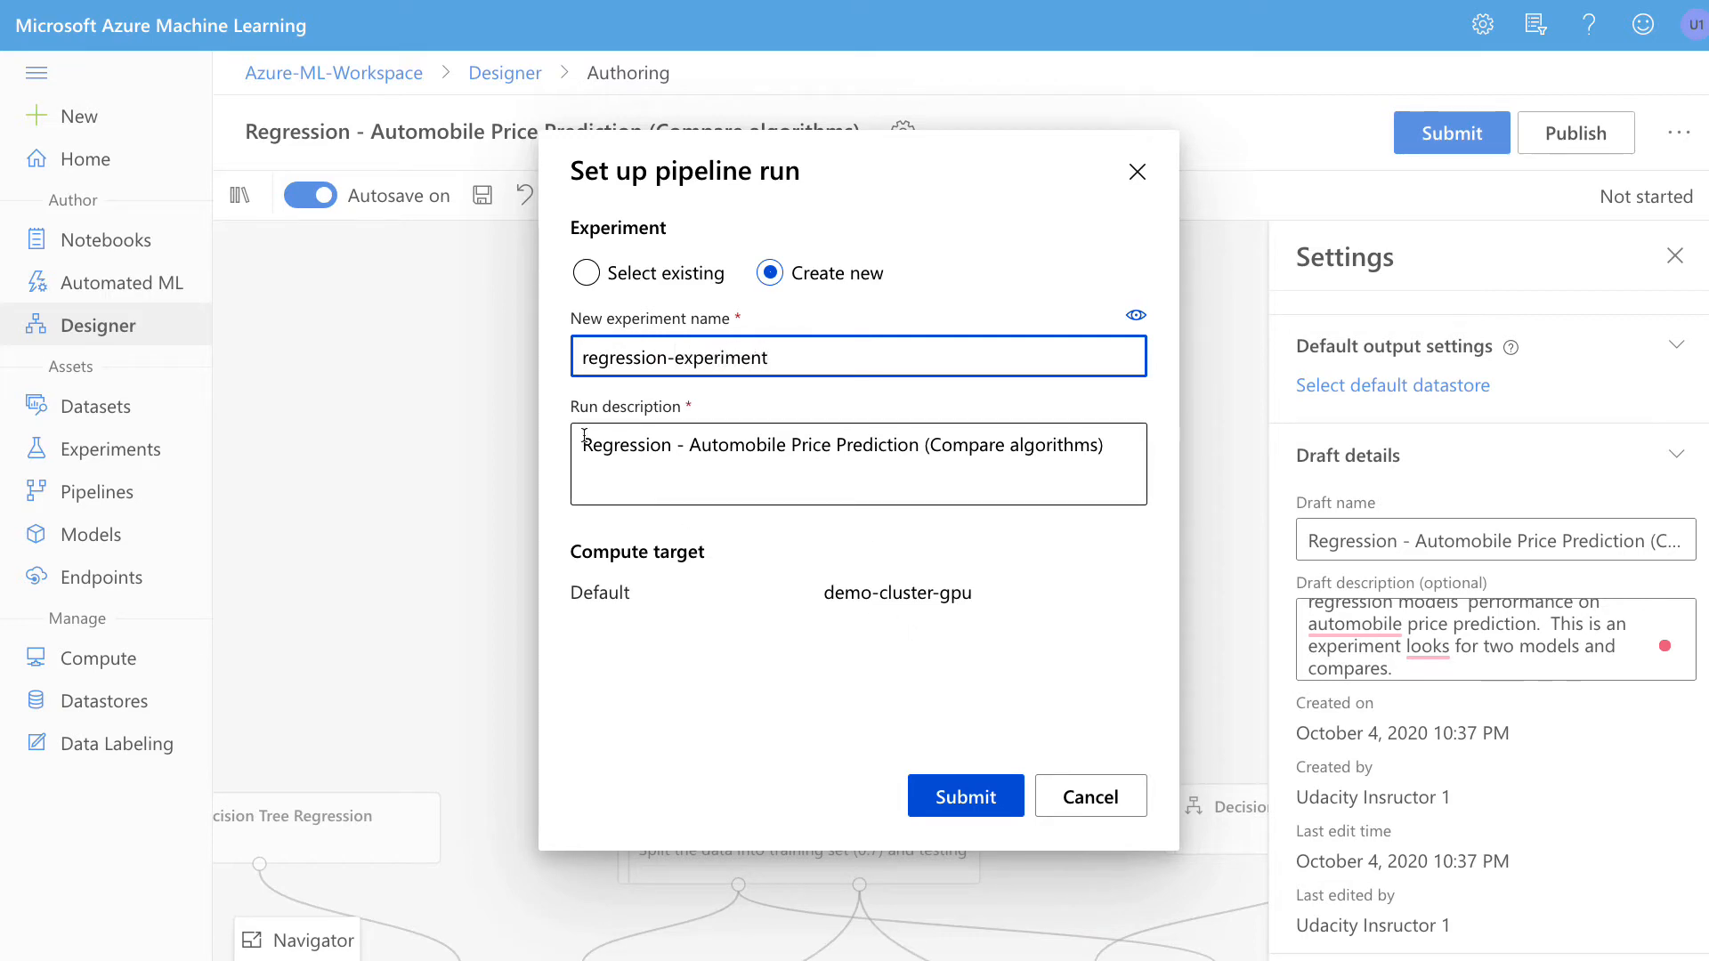
{"action": "left_click_drag", "start_coordinate": [593, 445], "coordinate": [1115, 455]}
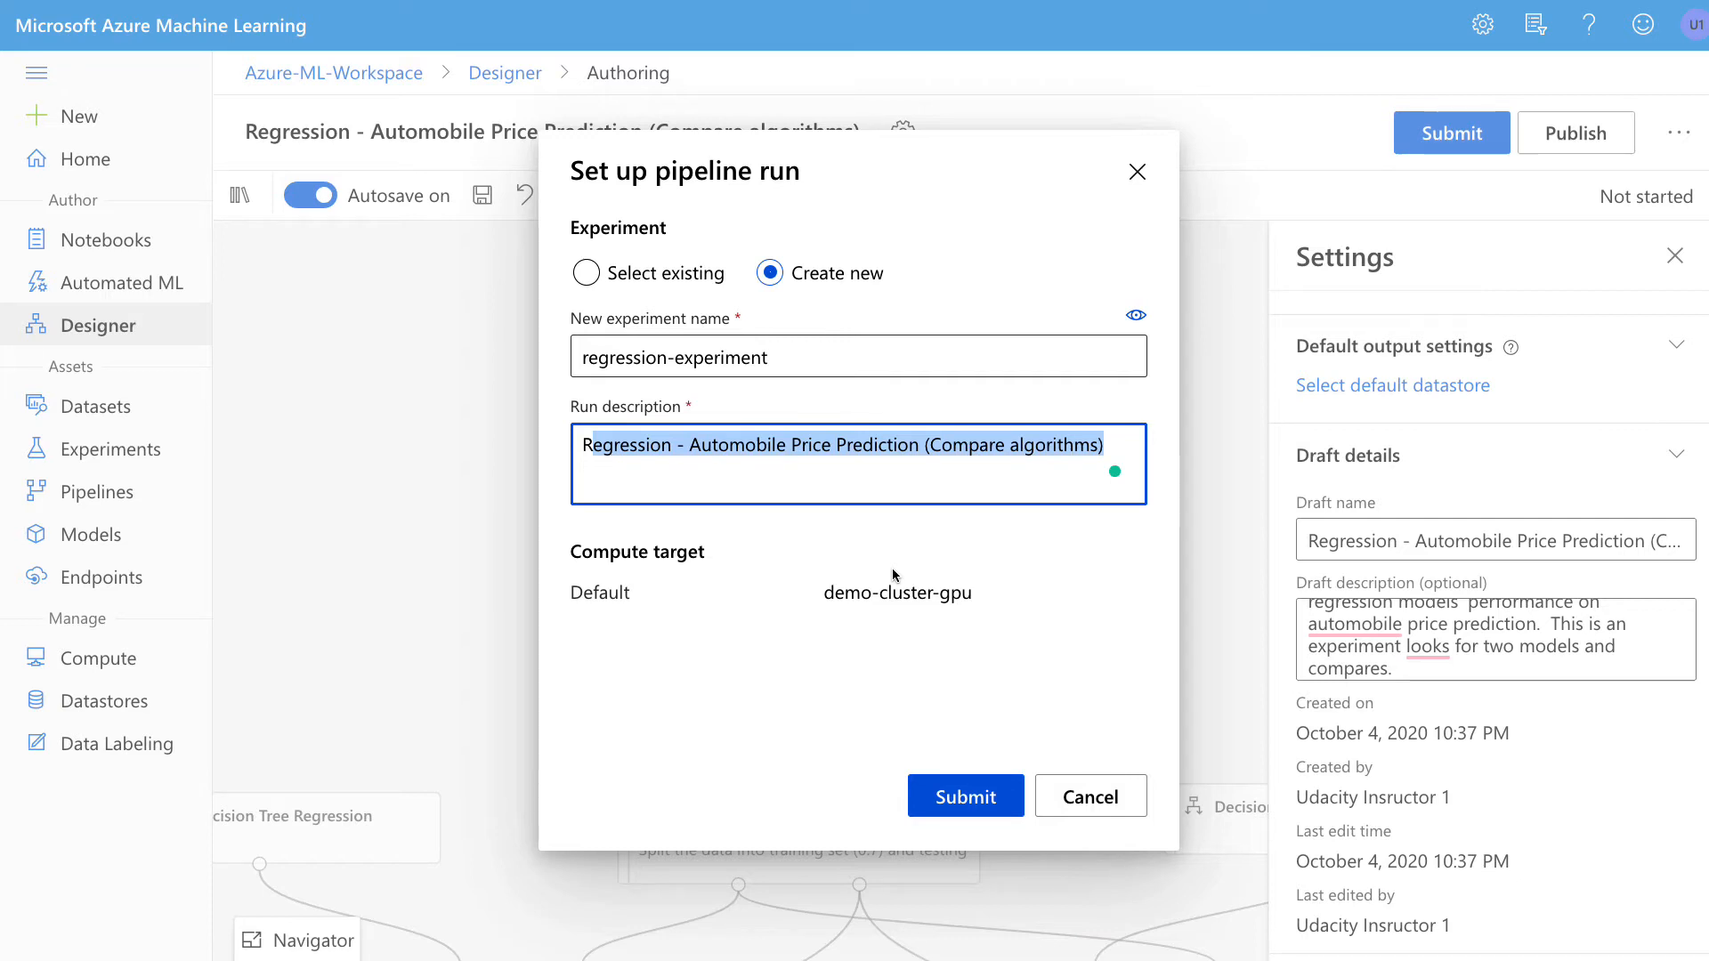
{"action": "left_click", "coordinate": [986, 782]}
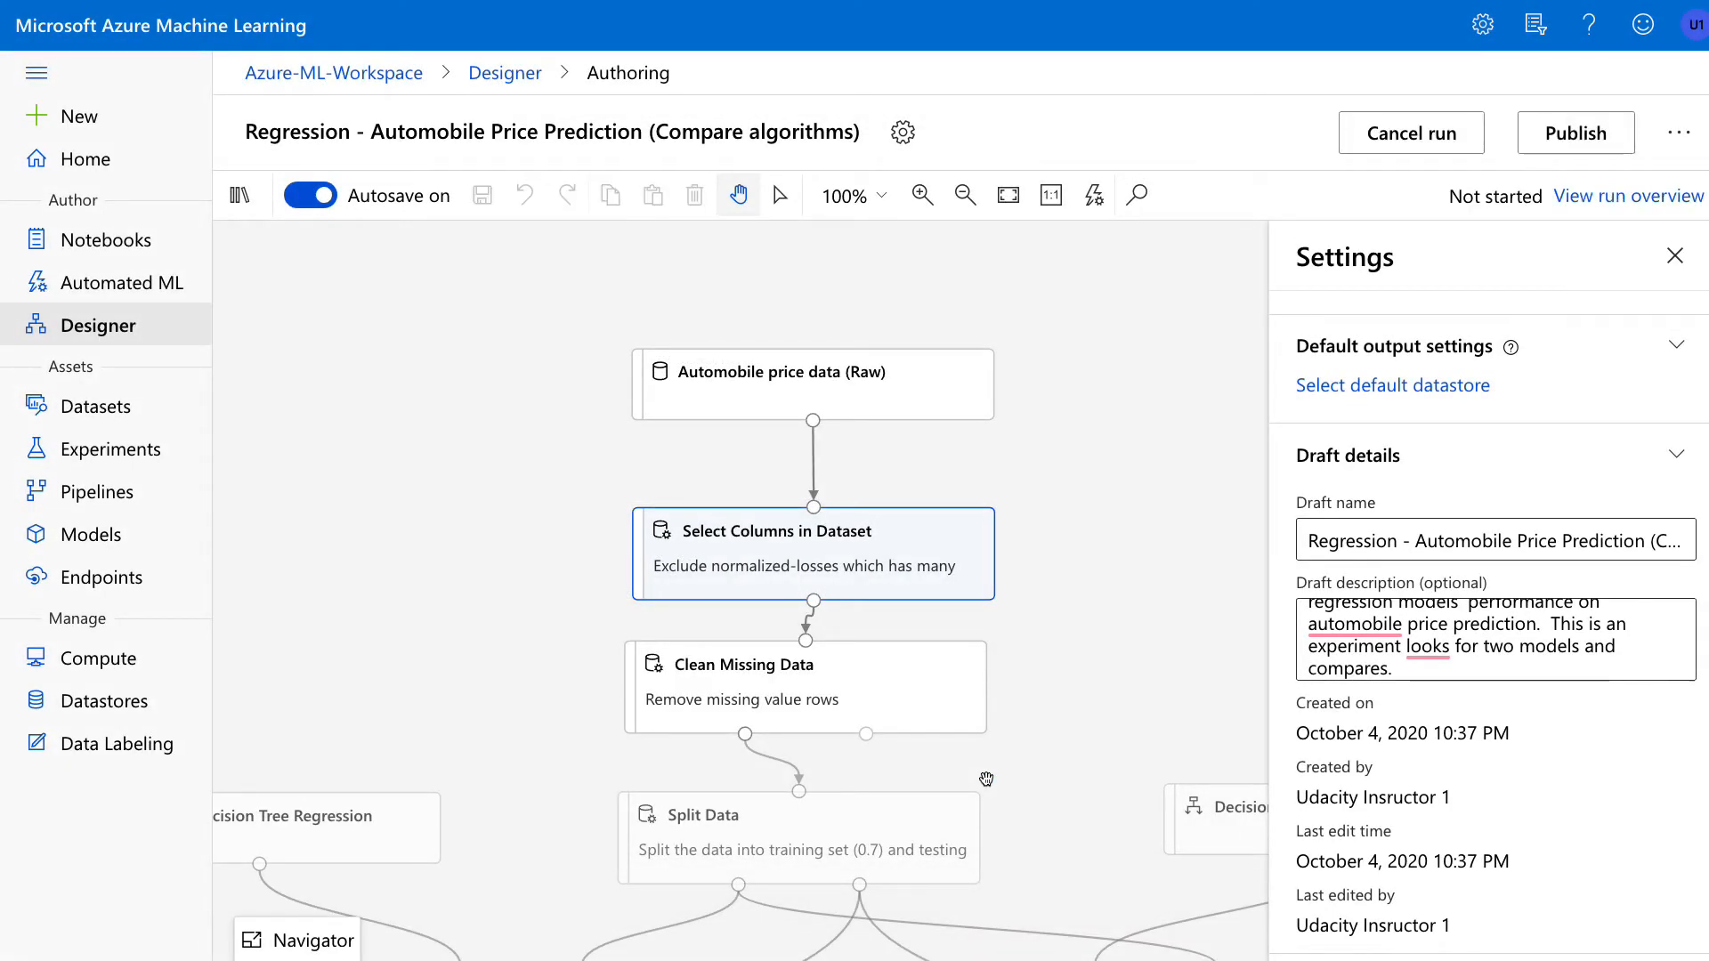
Check the provisioning state of demo-cluster-gpu among the workspace's compute clusters
{"action": "left_click", "coordinate": [89, 668]}
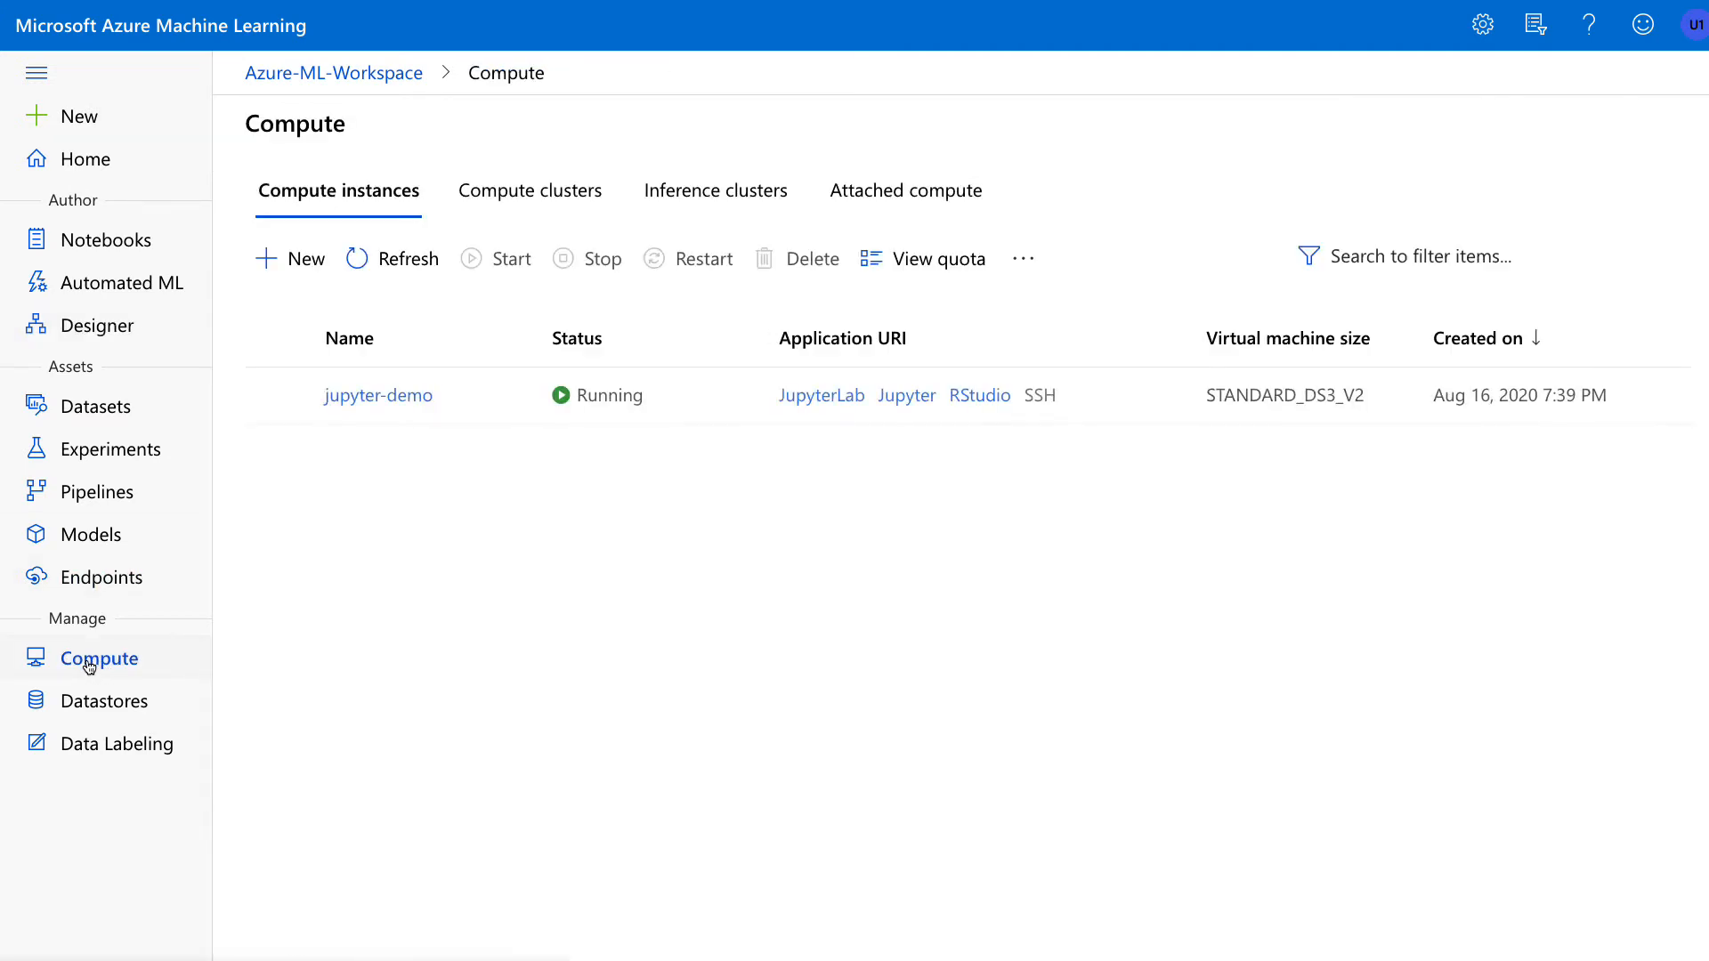
{"action": "left_click", "coordinate": [510, 205]}
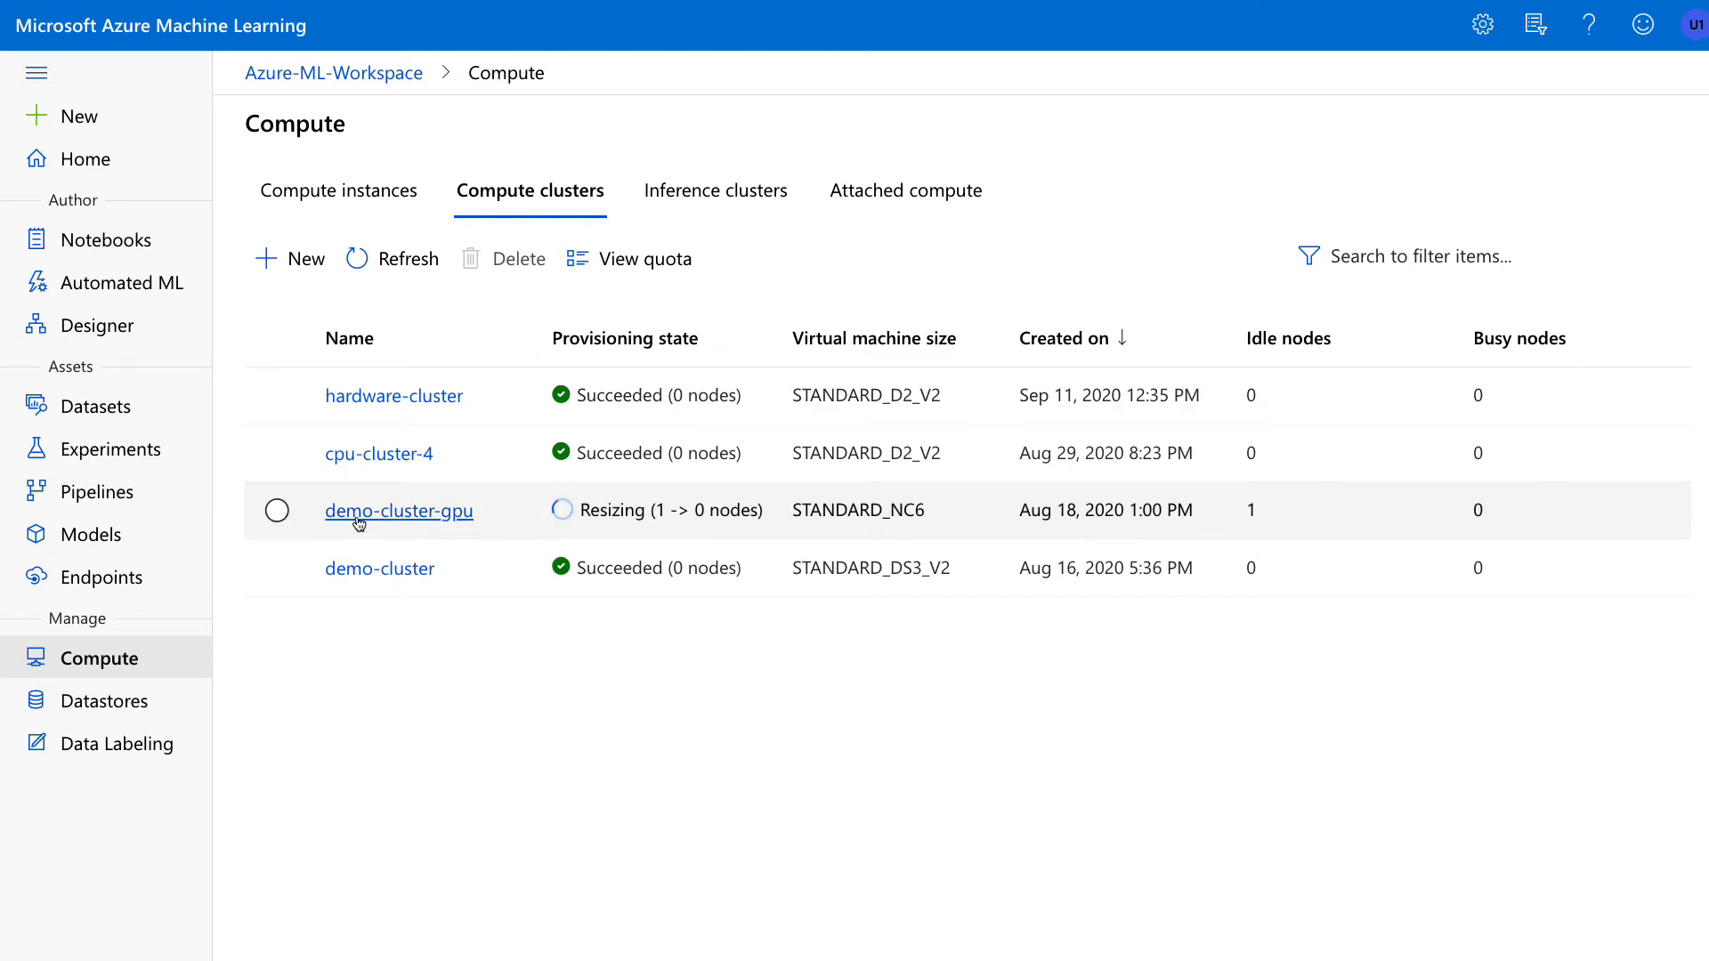
{"action": "left_click", "coordinate": [563, 515]}
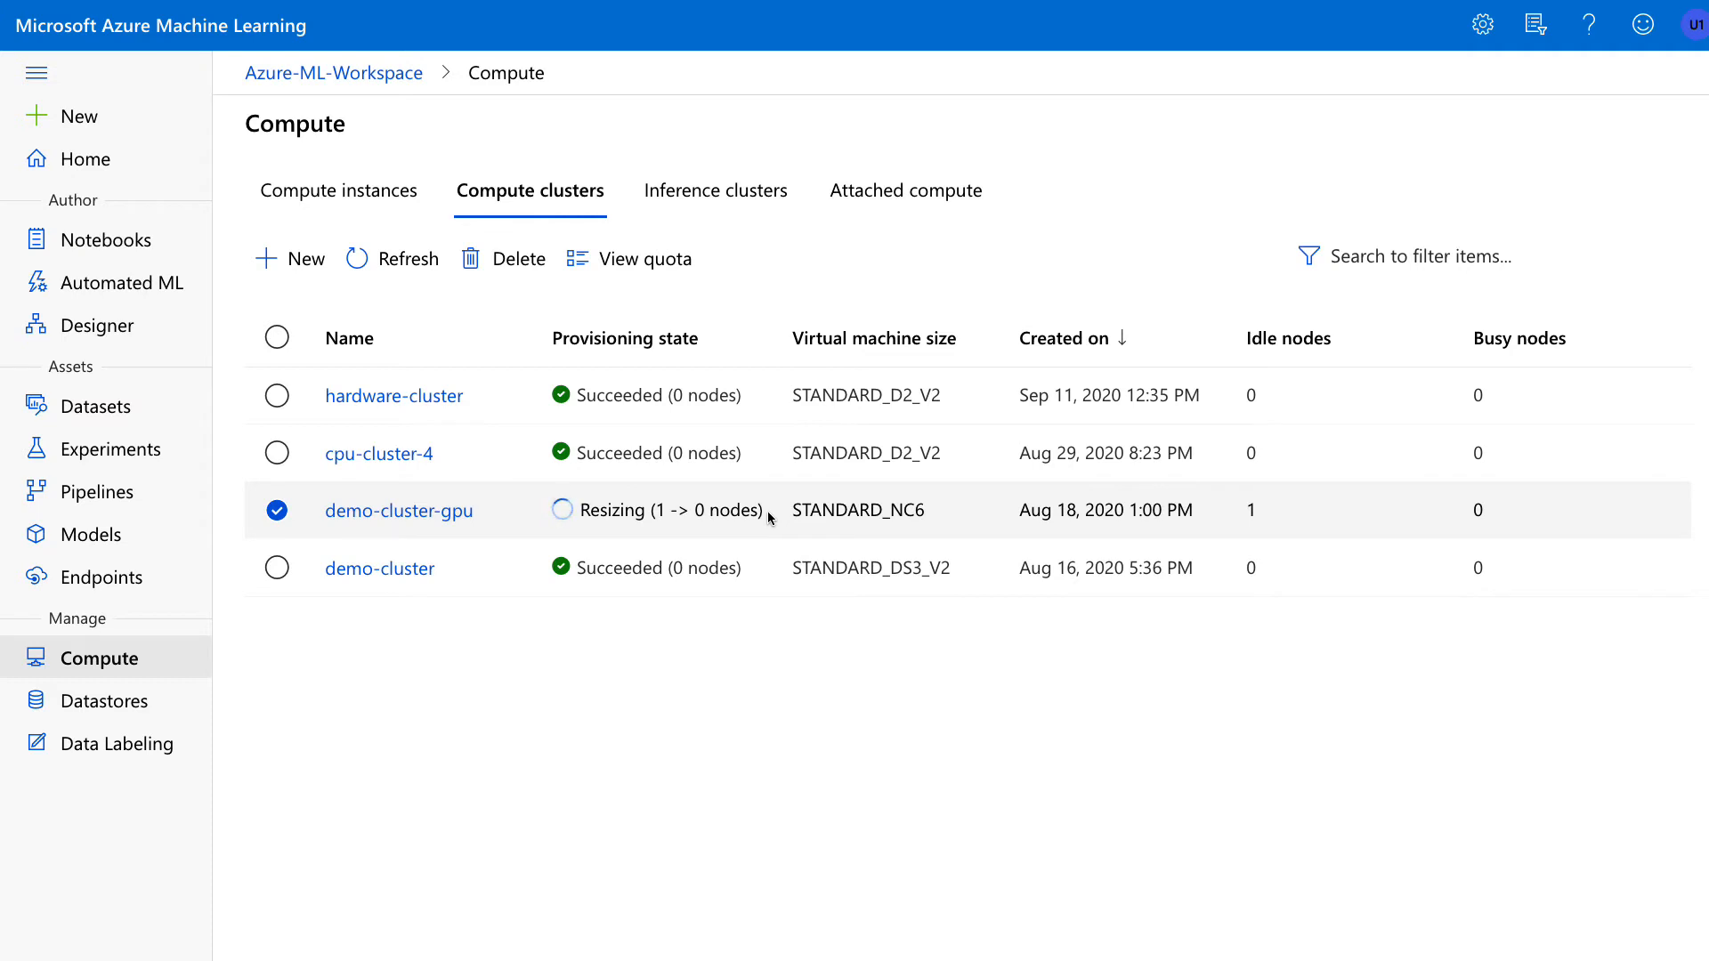
Open Run 1 of the new-regression experiment from the list of experiments
{"action": "left_click", "coordinate": [72, 449]}
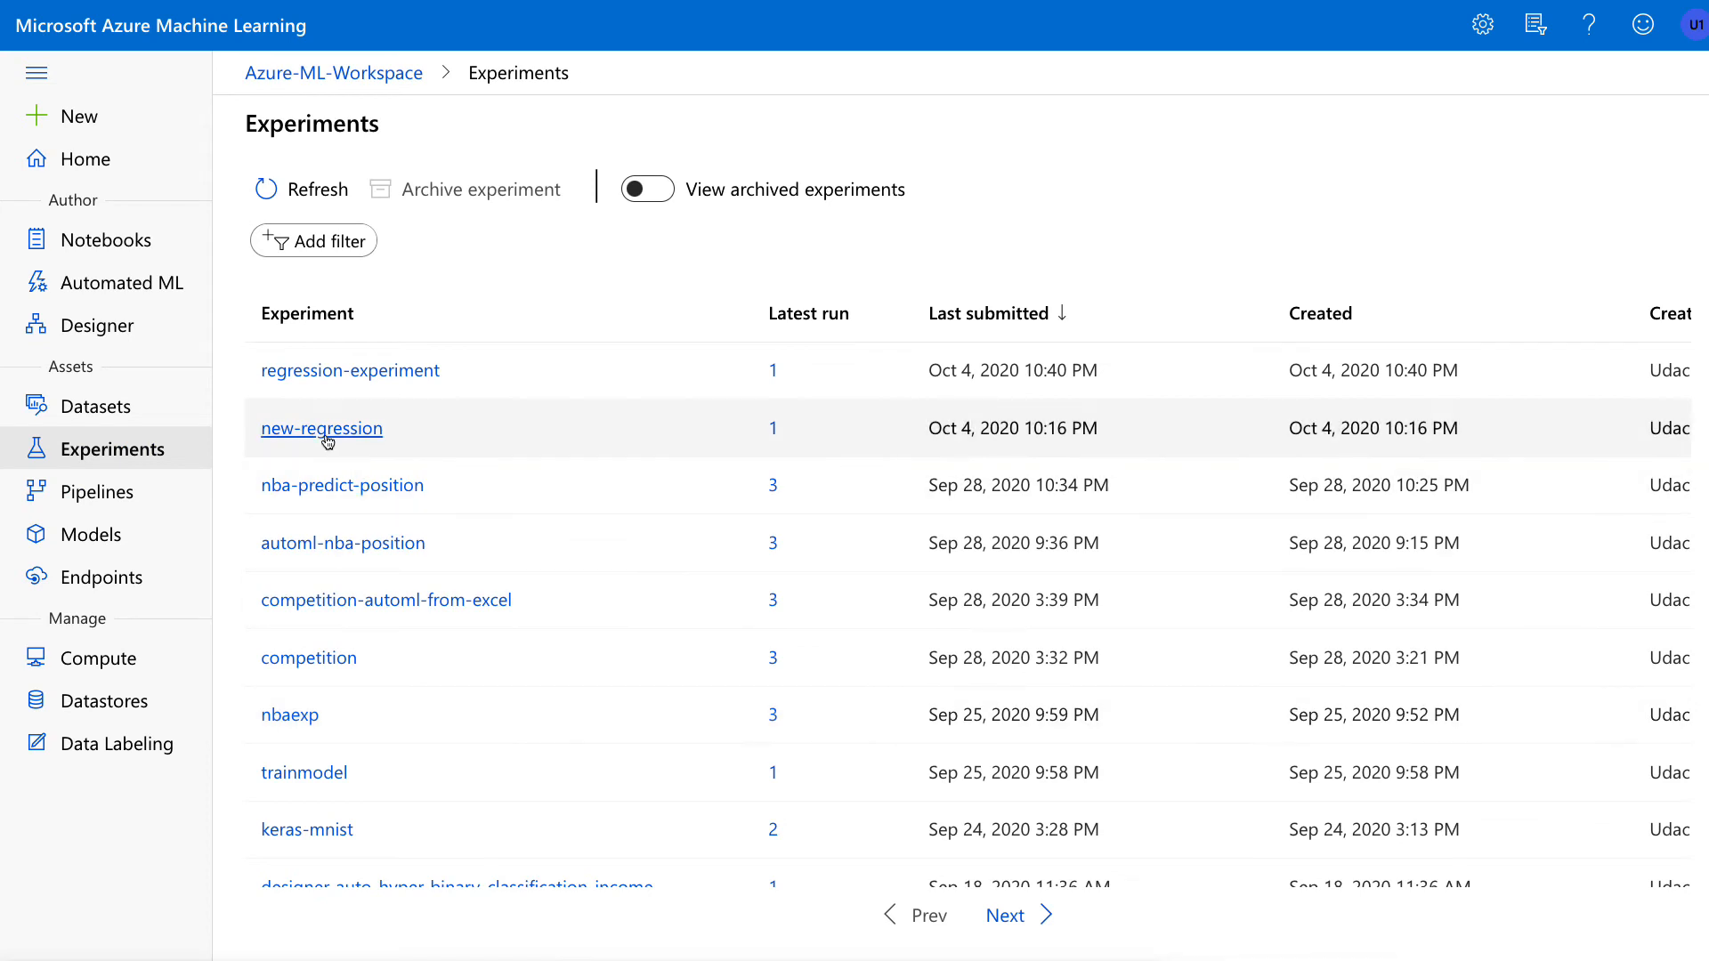
{"action": "left_click", "coordinate": [267, 432]}
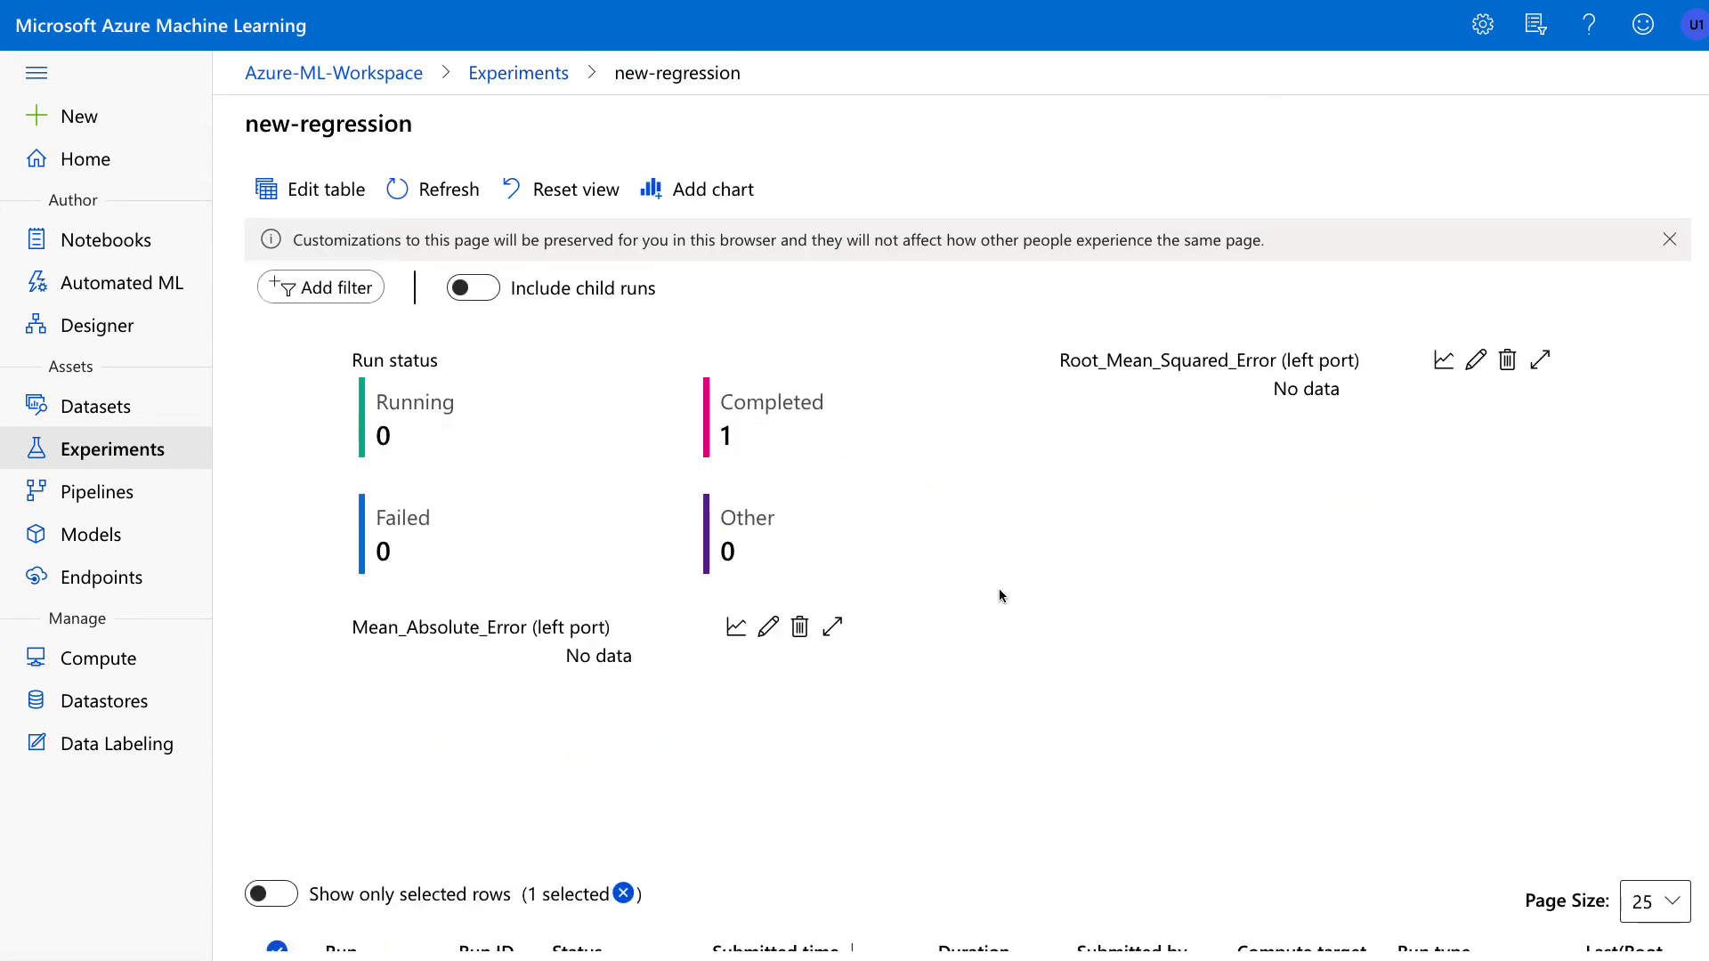
{"action": "scroll", "coordinate": [1002, 595], "scroll_direction": "down", "scroll_amount": 2}
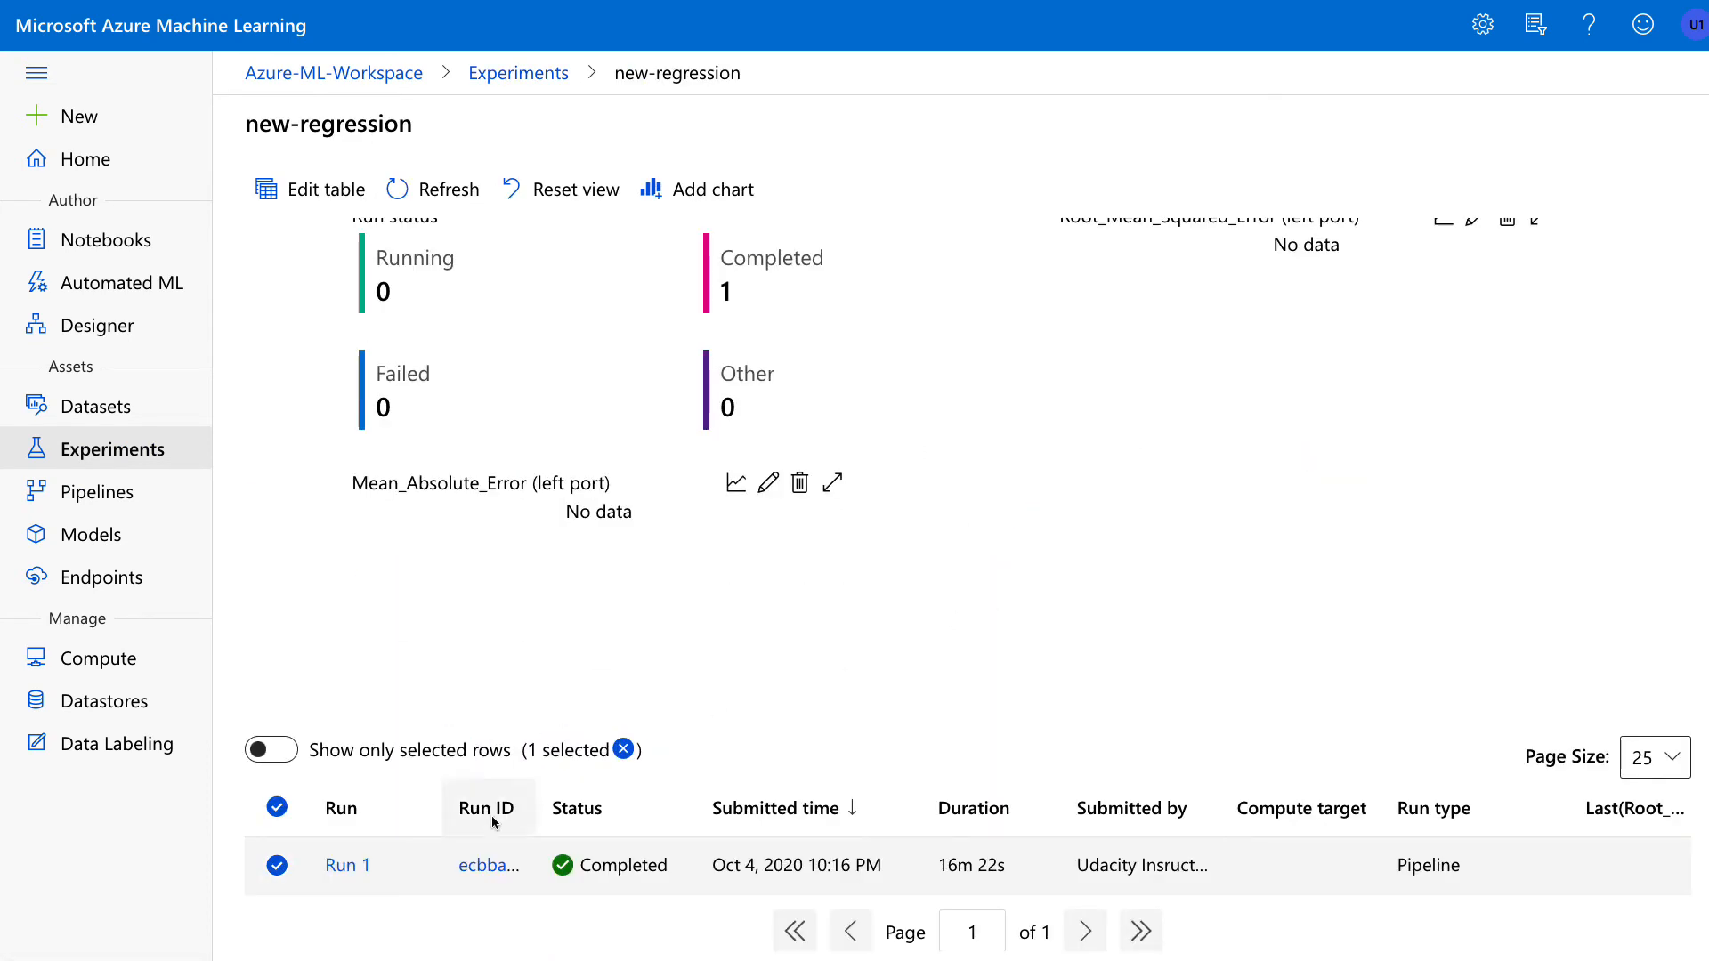
{"action": "left_click", "coordinate": [353, 868]}
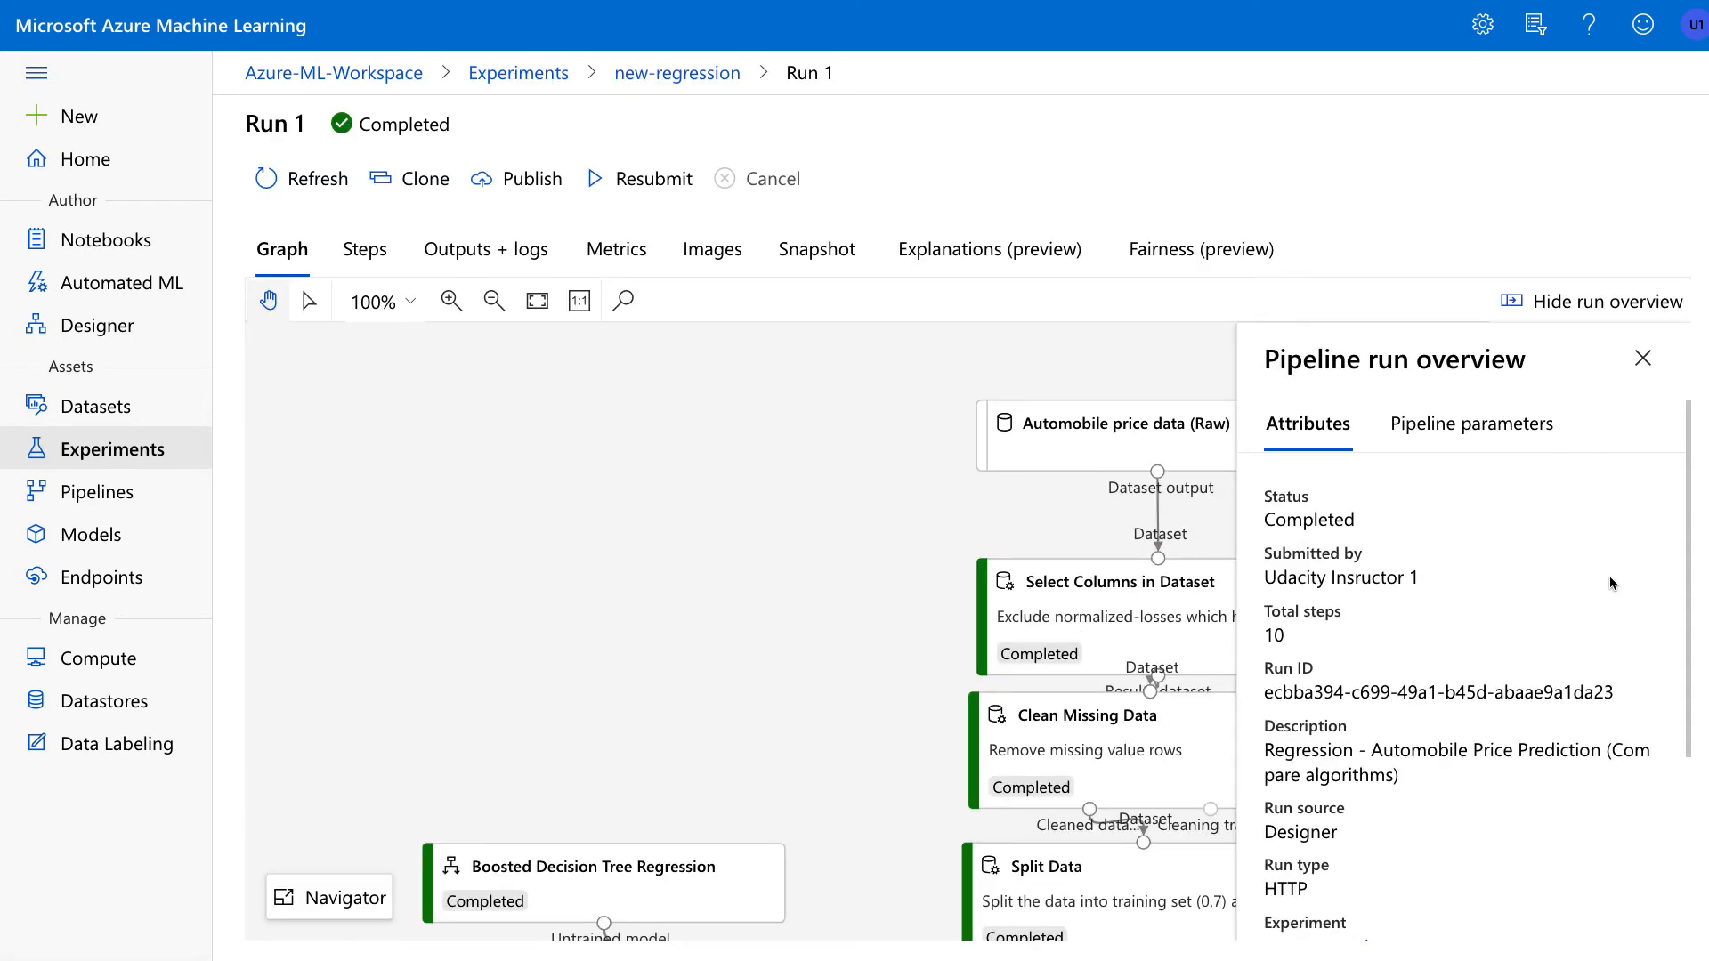
Dismiss the pipeline run overview and examine the run graph from Select Columns in Dataset down to Evaluate Model
{"action": "left_click", "coordinate": [1643, 359]}
{"action": "scroll", "coordinate": [706, 680], "scroll_direction": "down", "scroll_amount": 3}
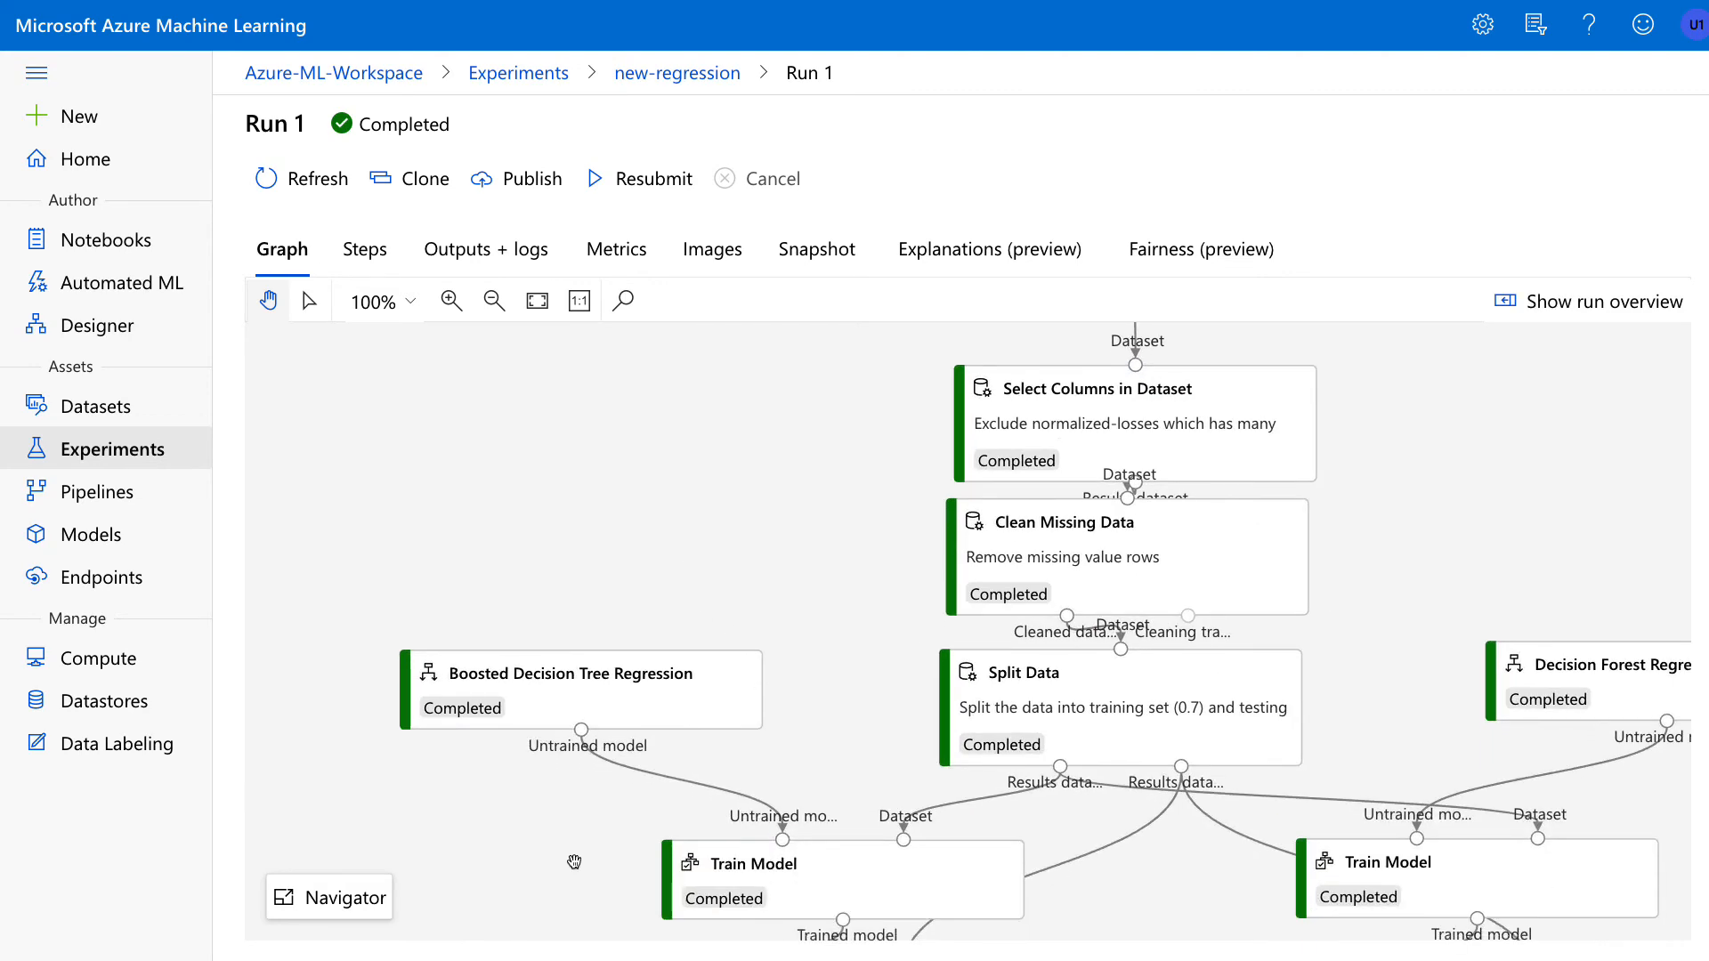
{"action": "left_click_drag", "start_coordinate": [574, 861], "coordinate": [705, 695]}
{"action": "left_click_drag", "start_coordinate": [850, 771], "coordinate": [660, 681]}
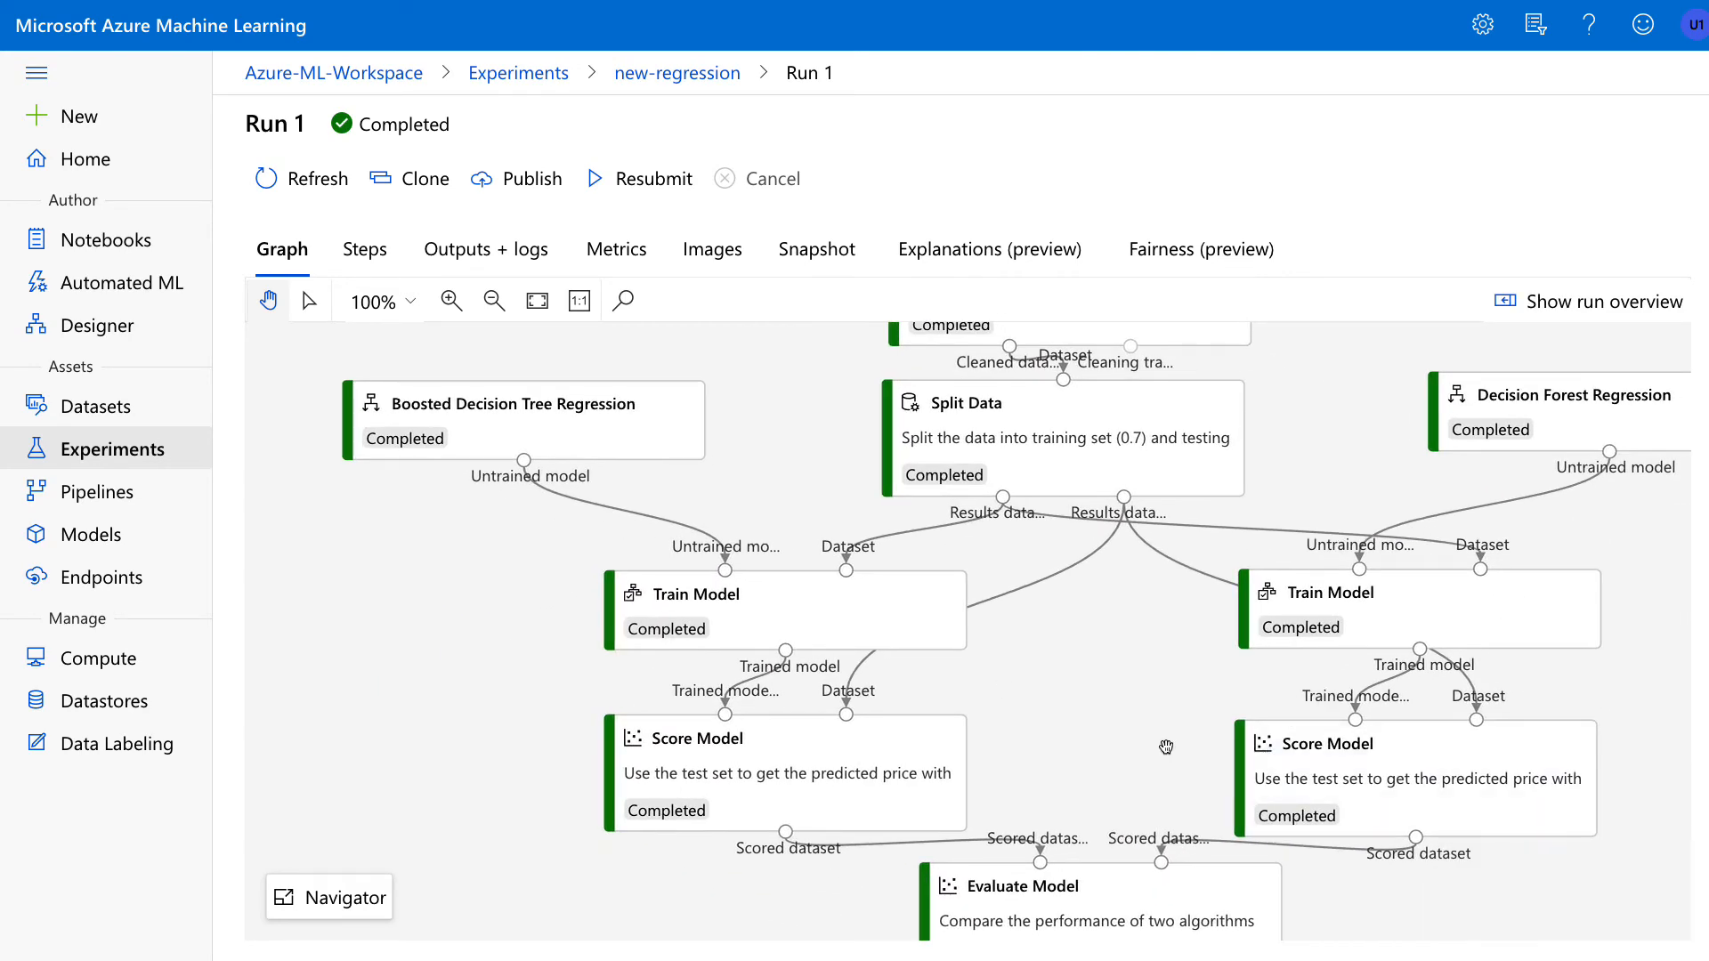
{"action": "left_click_drag", "start_coordinate": [1166, 747], "coordinate": [867, 737]}
{"action": "left_click_drag", "start_coordinate": [1379, 708], "coordinate": [1688, 665]}
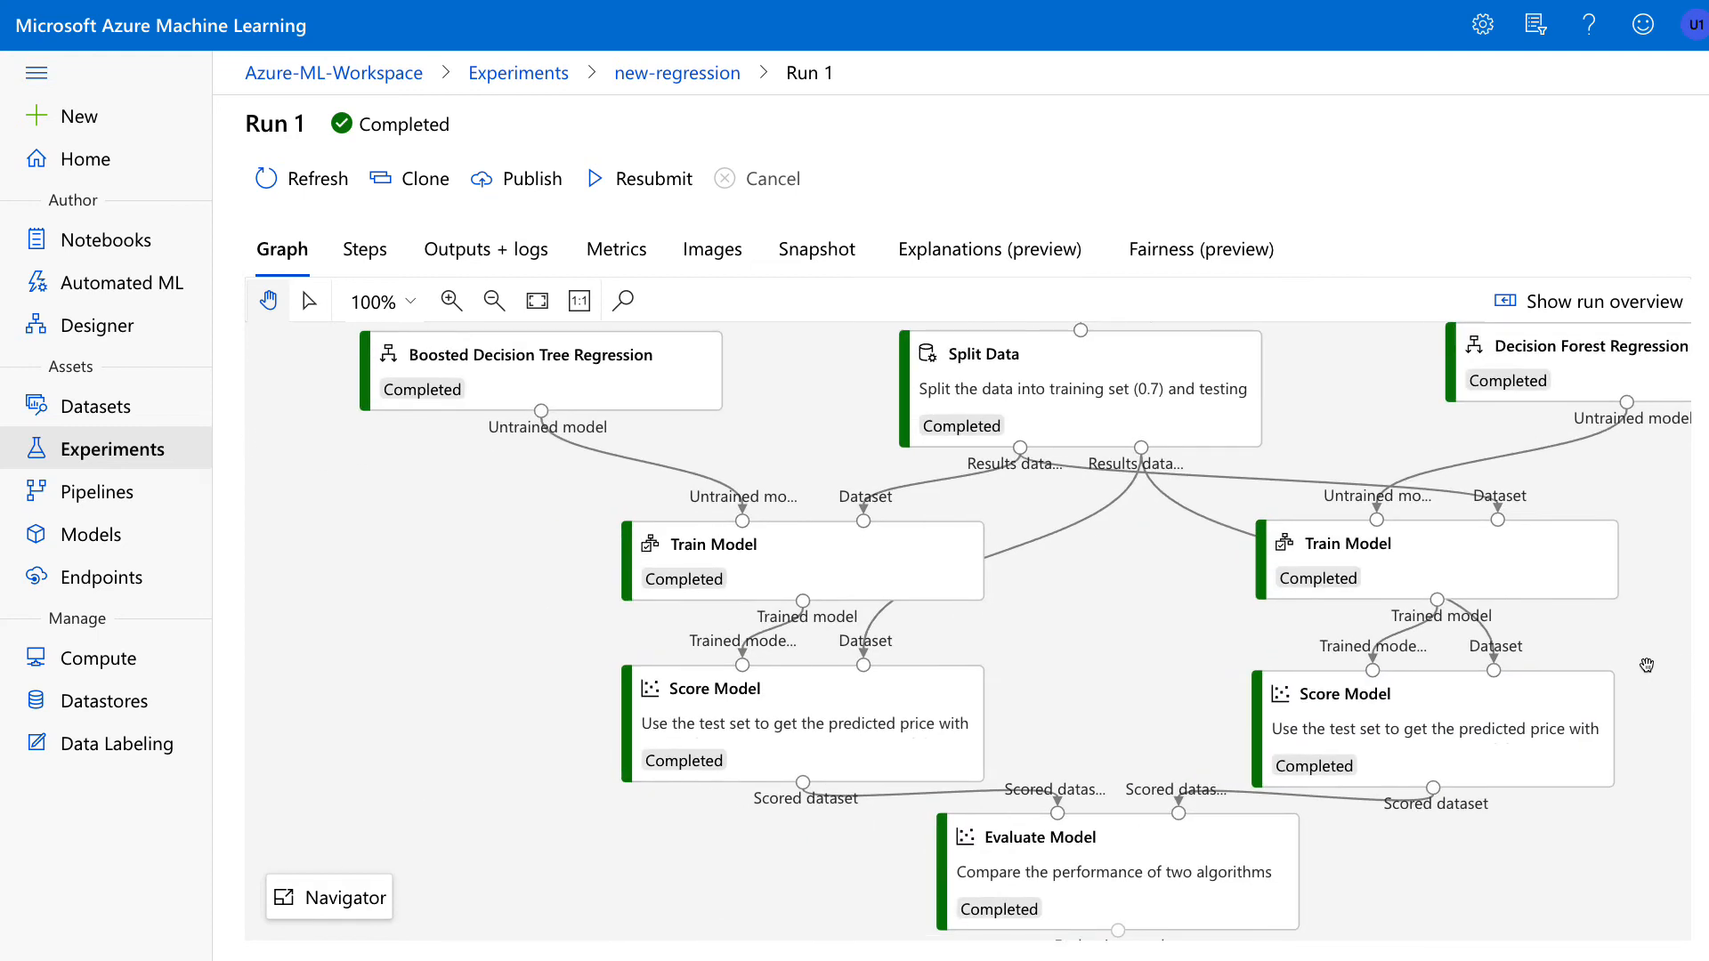
Review the run details of the Boosted Decision Tree branch's Score Model module, including its run number, input and output datasets, and arguments
{"action": "left_click", "coordinate": [715, 730]}
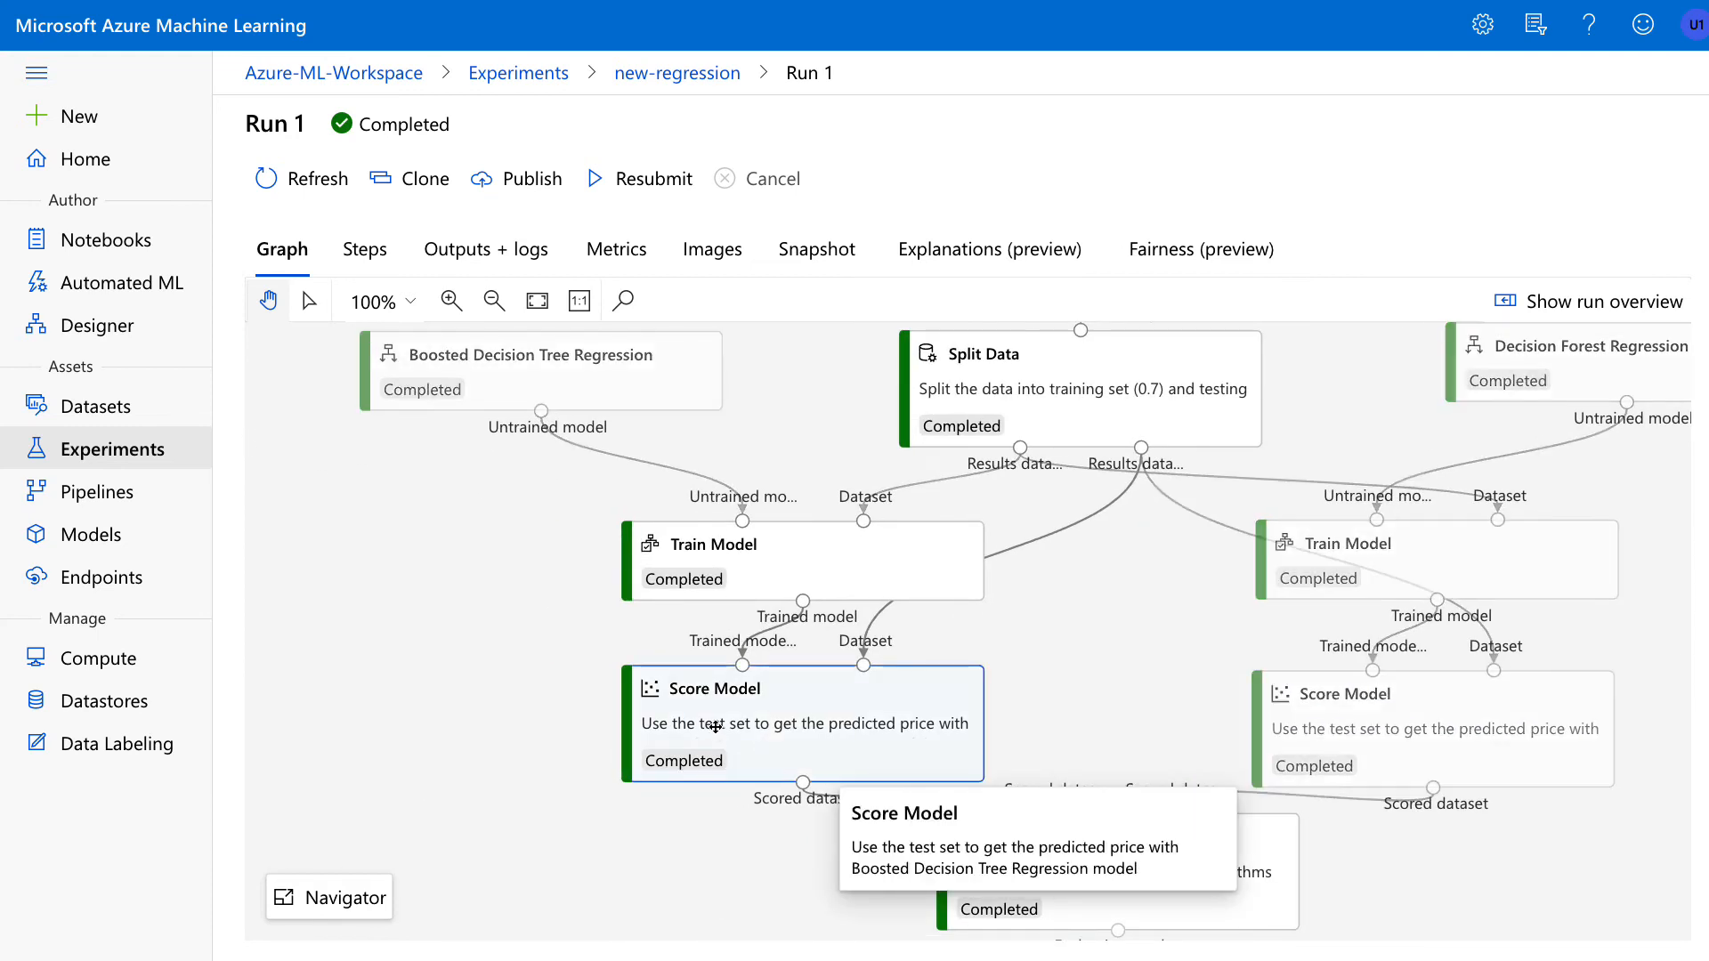
{"action": "left_click", "coordinate": [651, 424]}
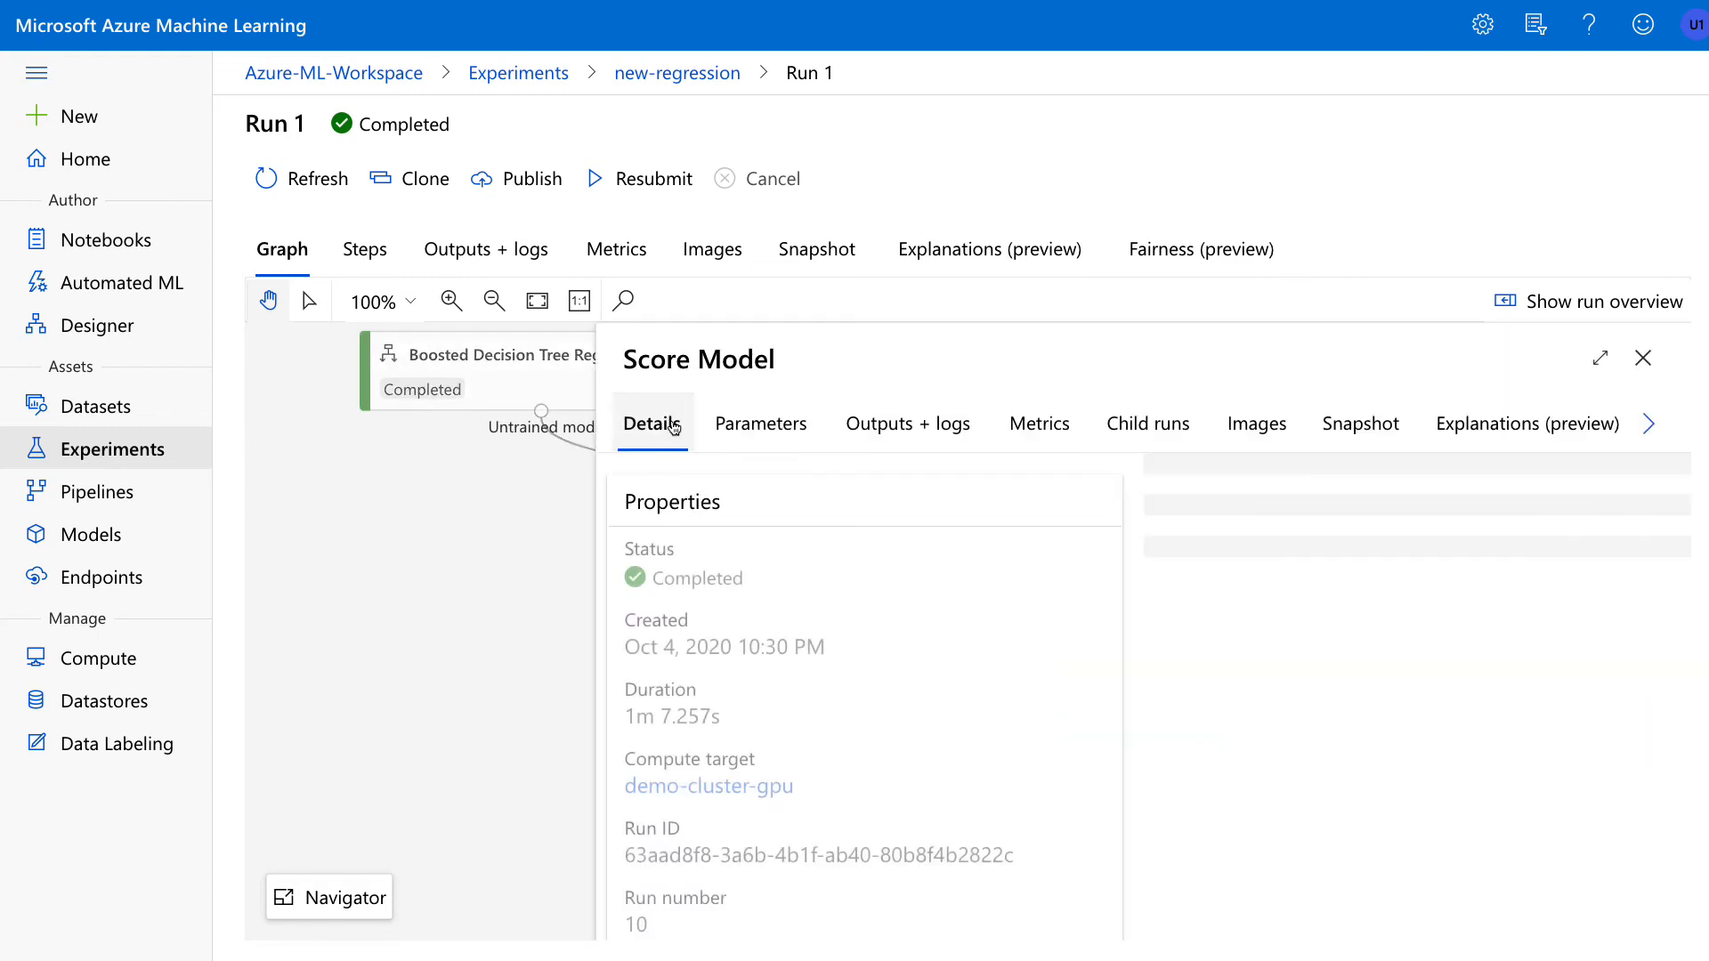
{"action": "scroll", "coordinate": [868, 587], "scroll_direction": "down", "scroll_amount": 2}
{"action": "scroll", "coordinate": [870, 614], "scroll_direction": "down", "scroll_amount": 2}
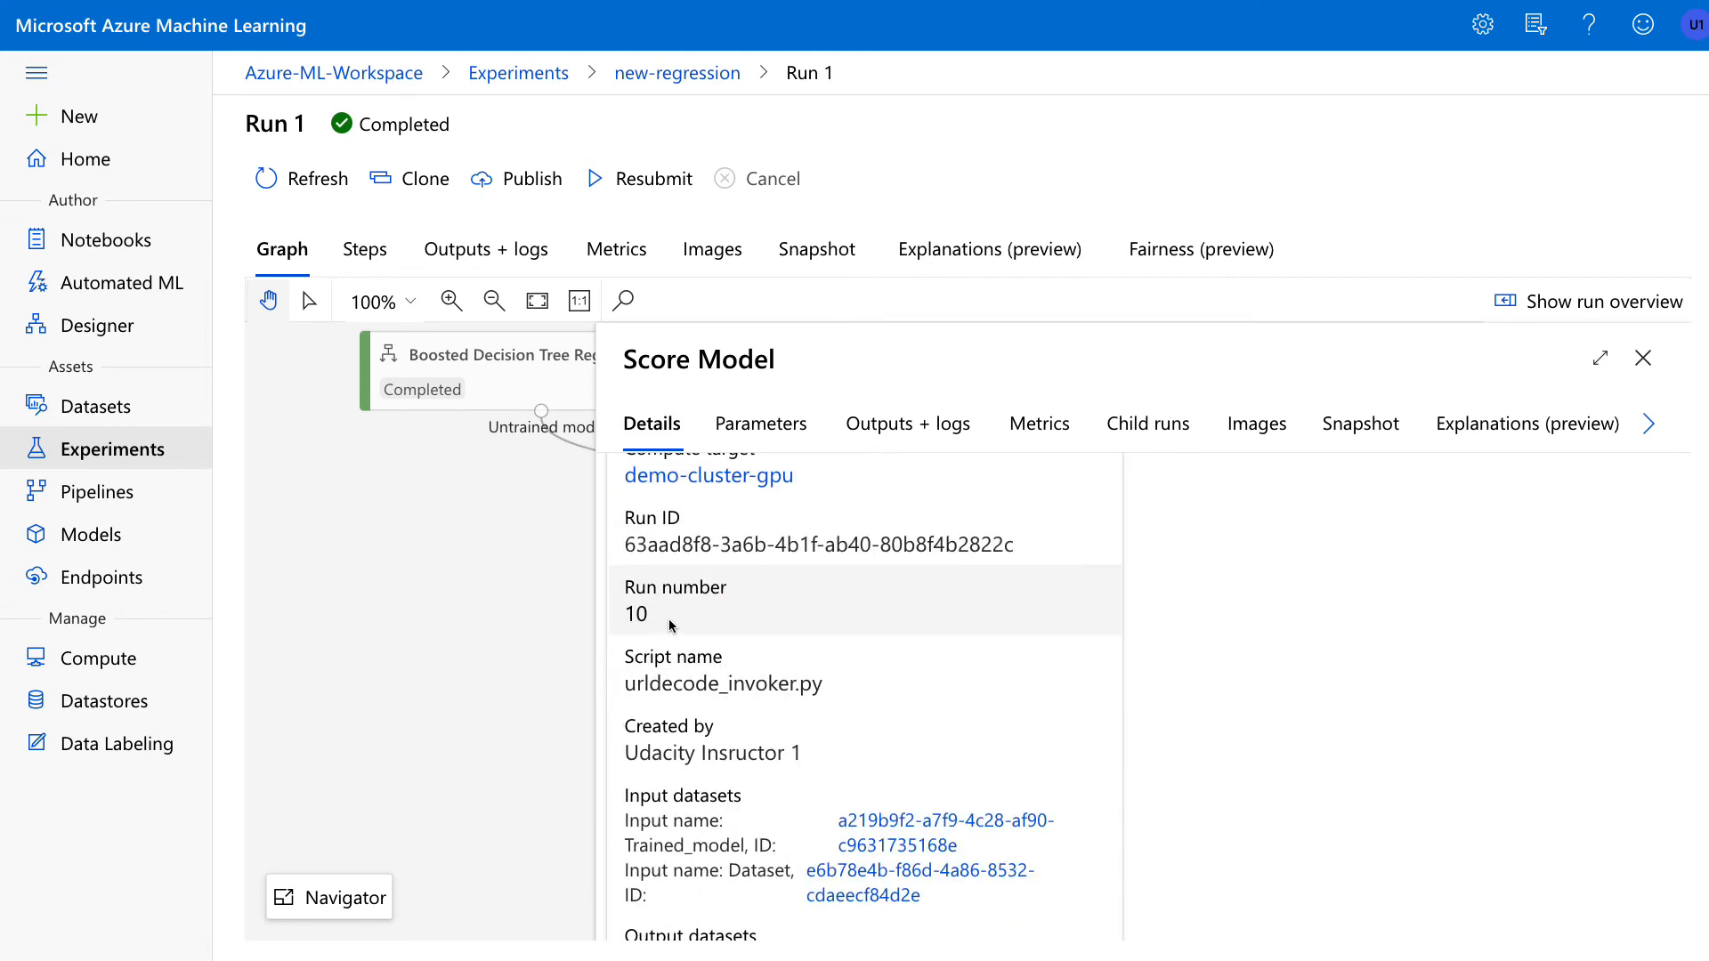
{"action": "left_click_drag", "start_coordinate": [652, 616], "coordinate": [624, 587]}
{"action": "scroll", "coordinate": [921, 756], "scroll_direction": "down", "scroll_amount": 1}
{"action": "scroll", "coordinate": [916, 752], "scroll_direction": "down", "scroll_amount": 1}
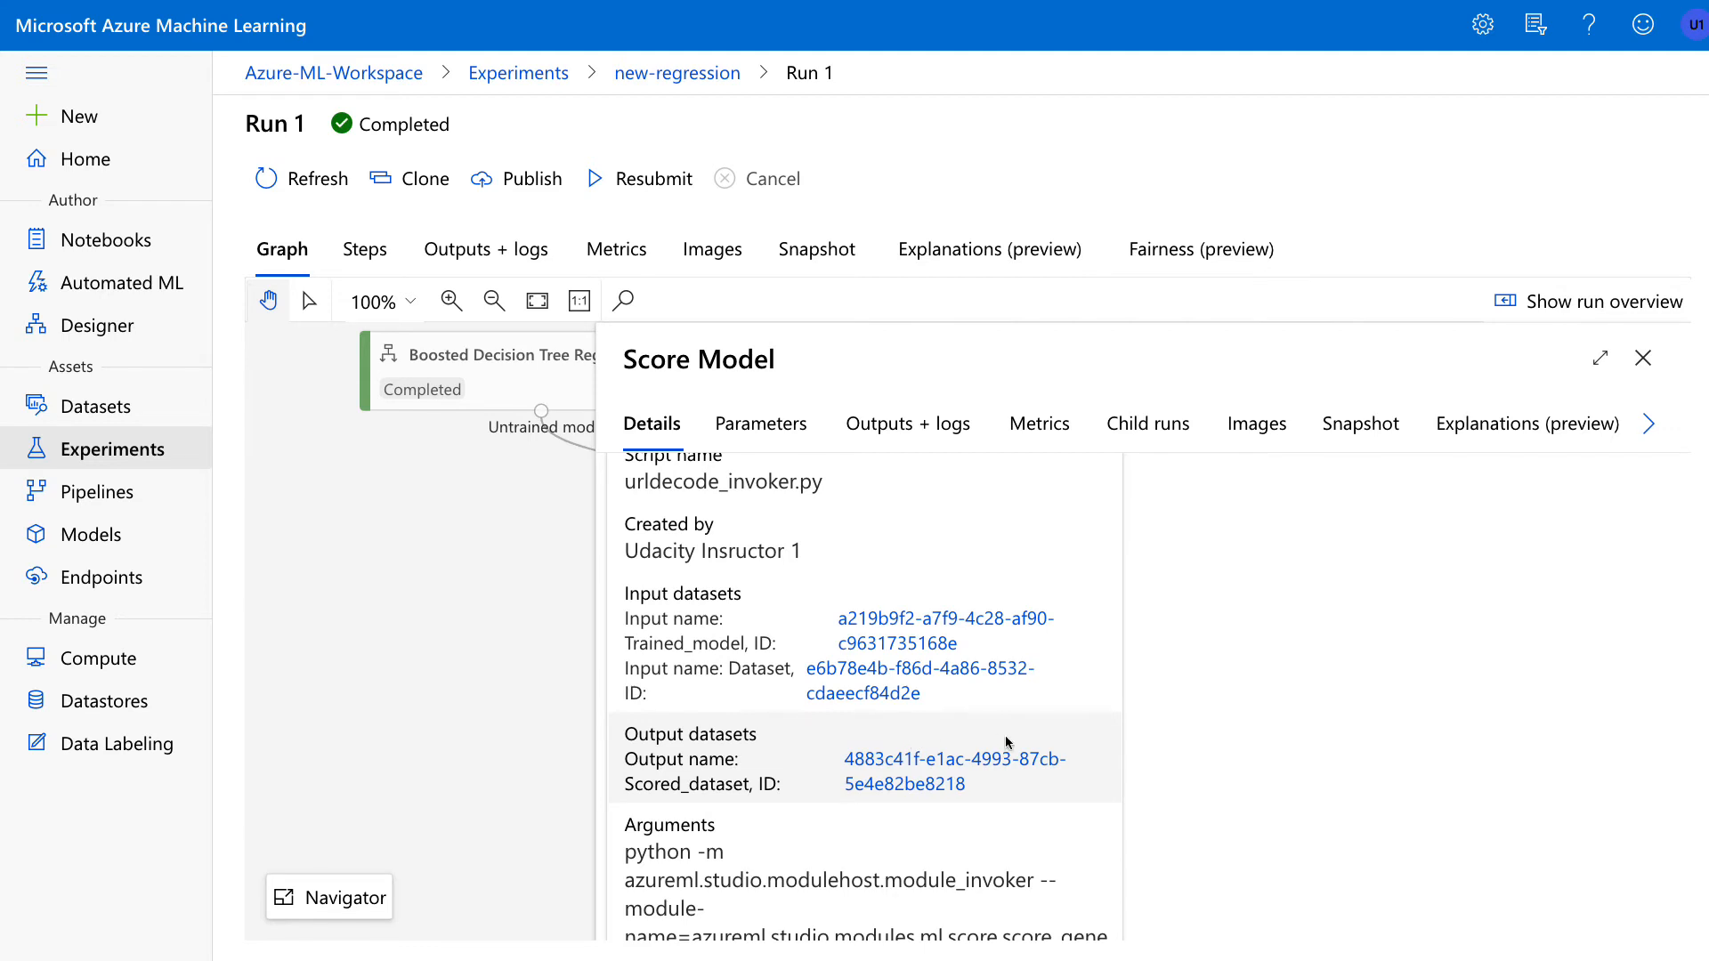
{"action": "scroll", "coordinate": [916, 747], "scroll_direction": "down", "scroll_amount": 2}
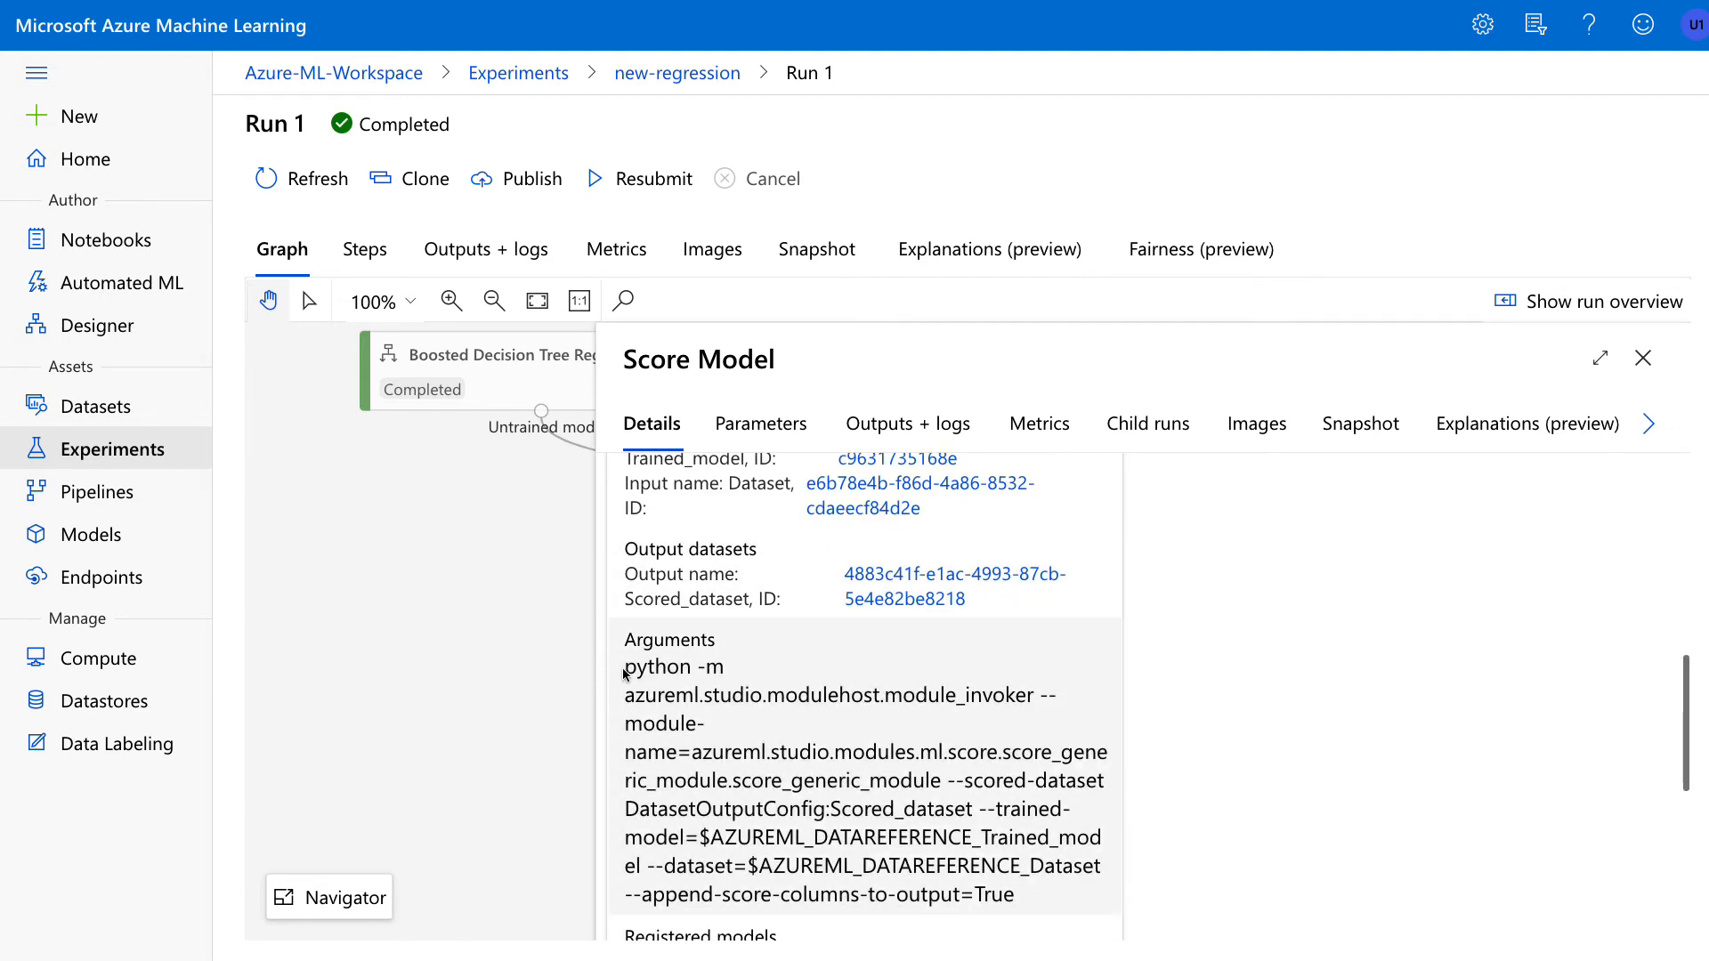
{"action": "left_click_drag", "start_coordinate": [625, 670], "coordinate": [1040, 908]}
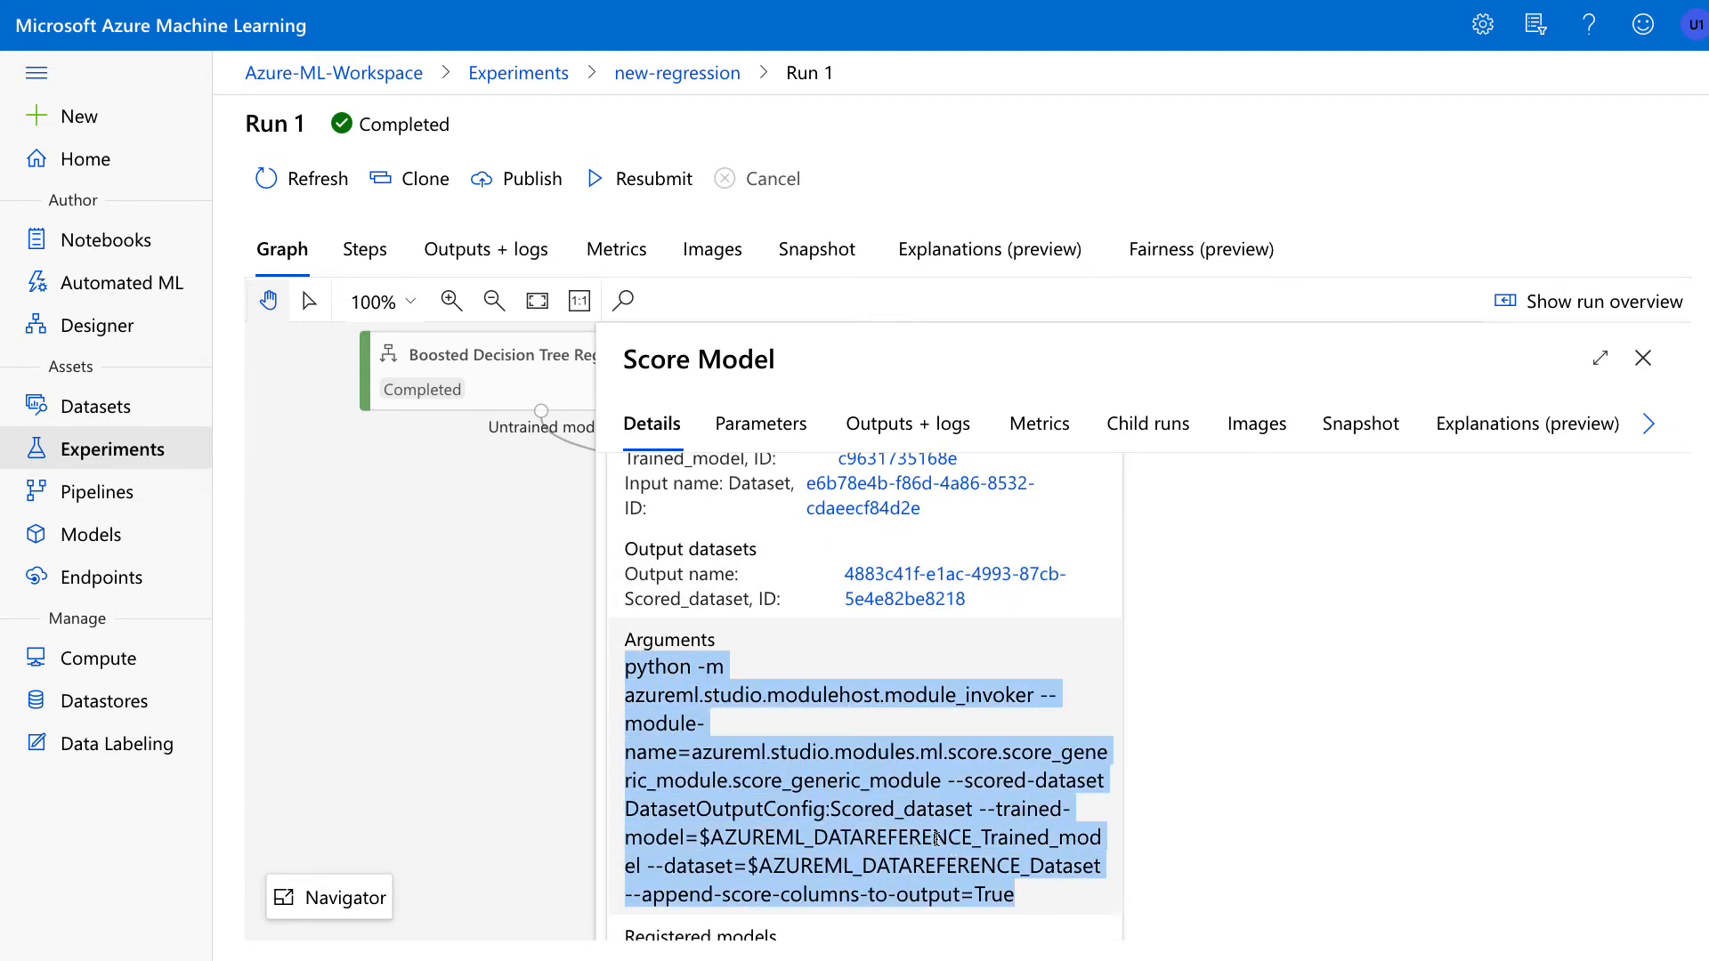
{"action": "scroll", "coordinate": [934, 836], "scroll_direction": "down", "scroll_amount": 2}
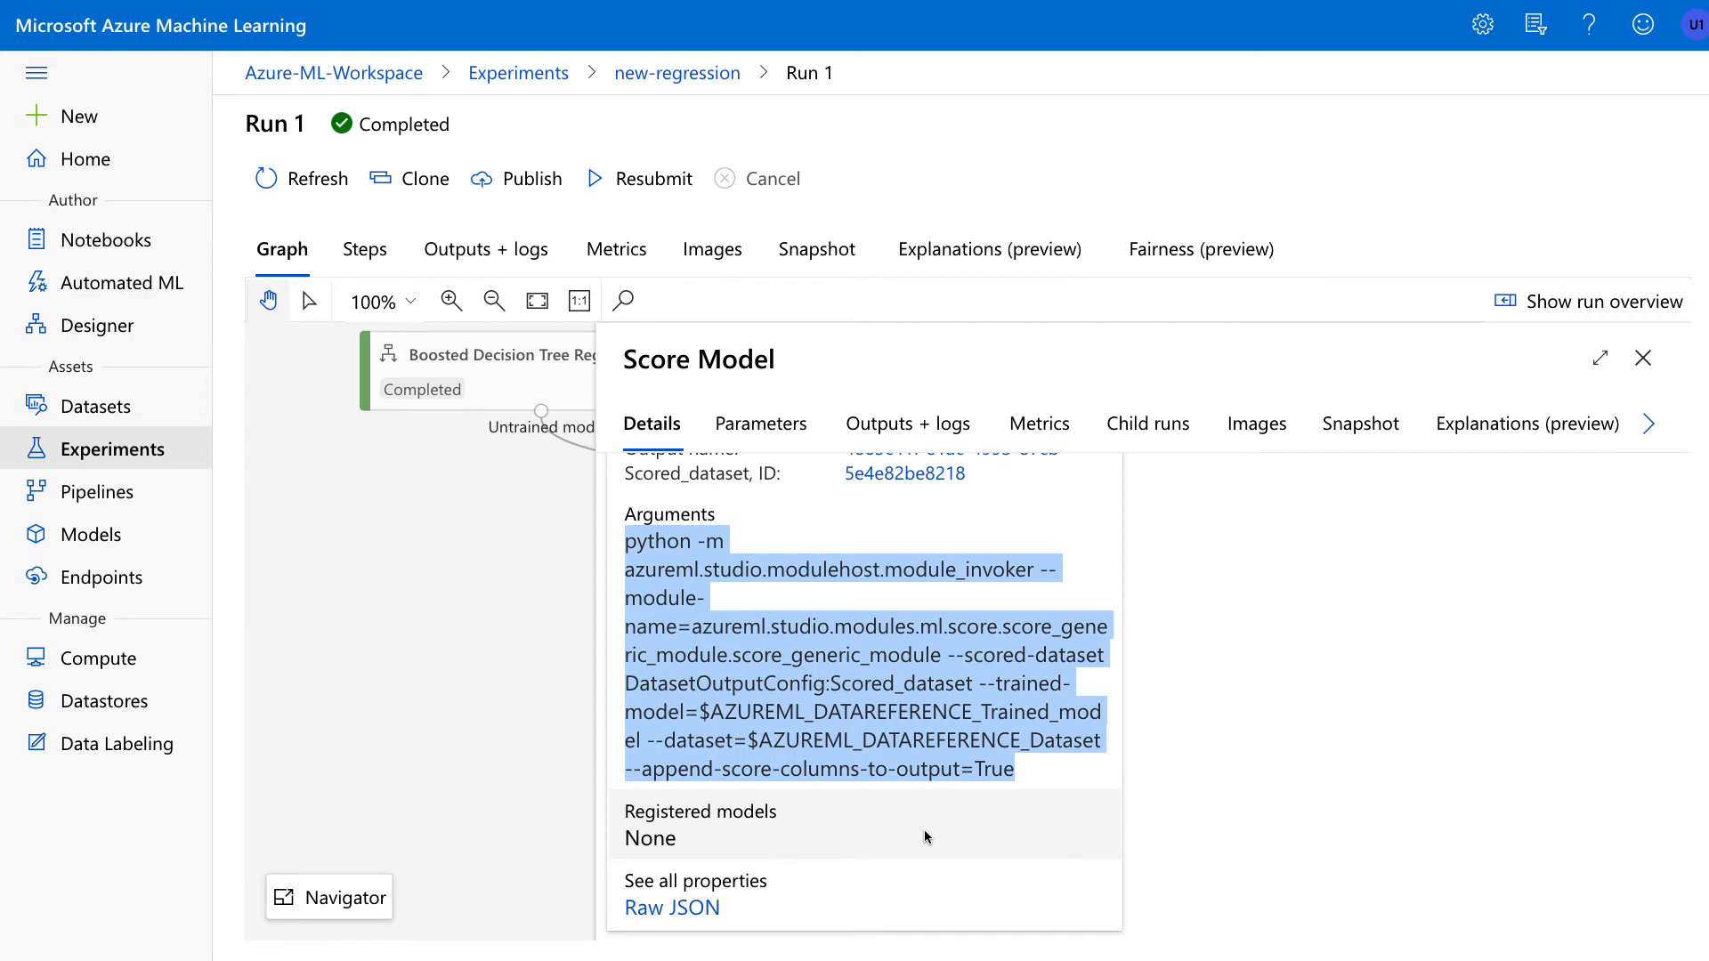
{"action": "left_click", "coordinate": [1642, 358]}
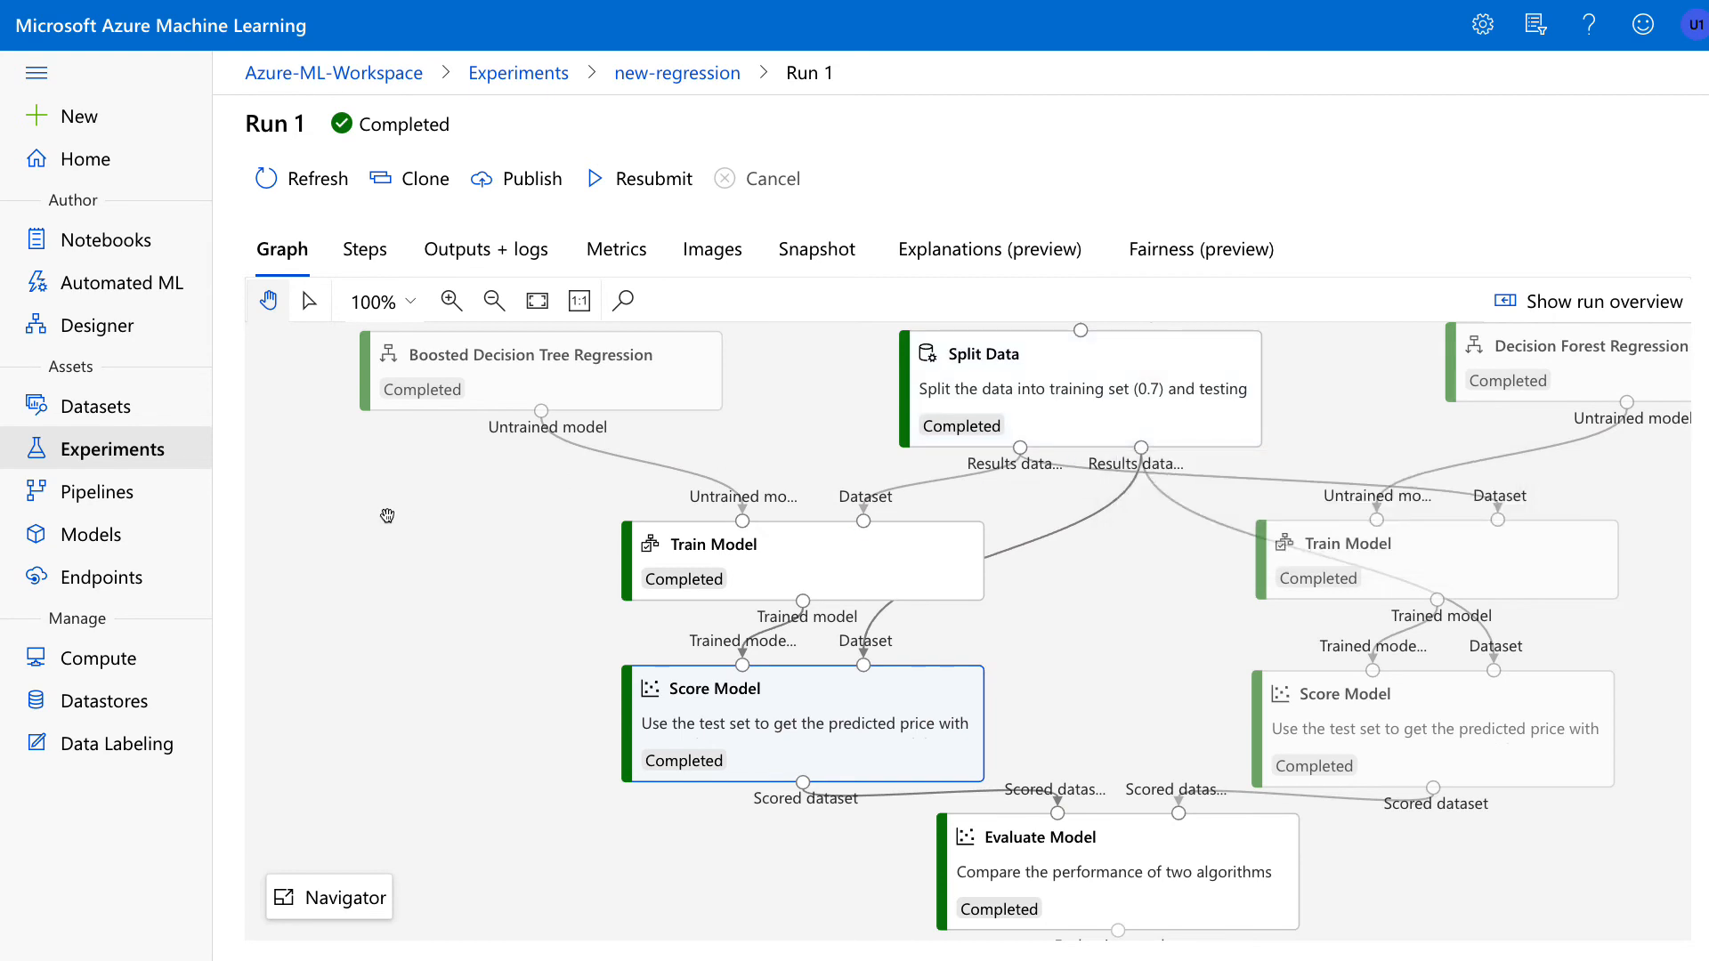
List the run's individual steps and review the details and arguments of the Boosted Decision Tree Regression step
{"action": "left_click_drag", "start_coordinate": [384, 512], "coordinate": [471, 679]}
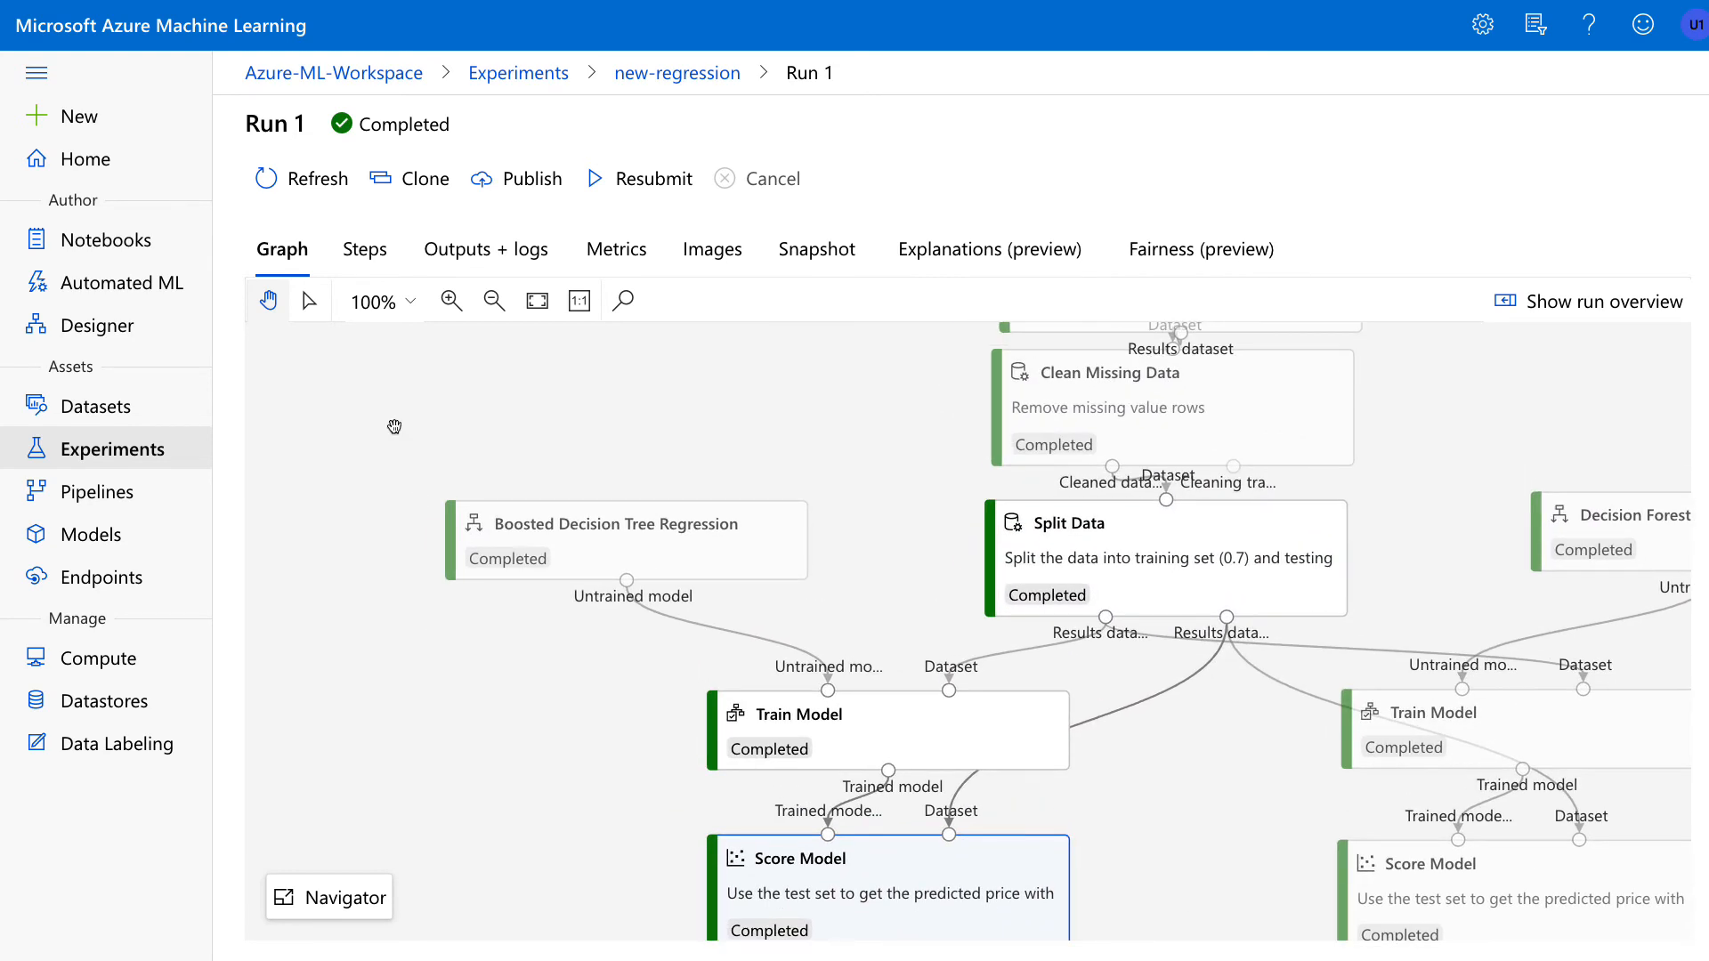
{"action": "left_click", "coordinate": [364, 251]}
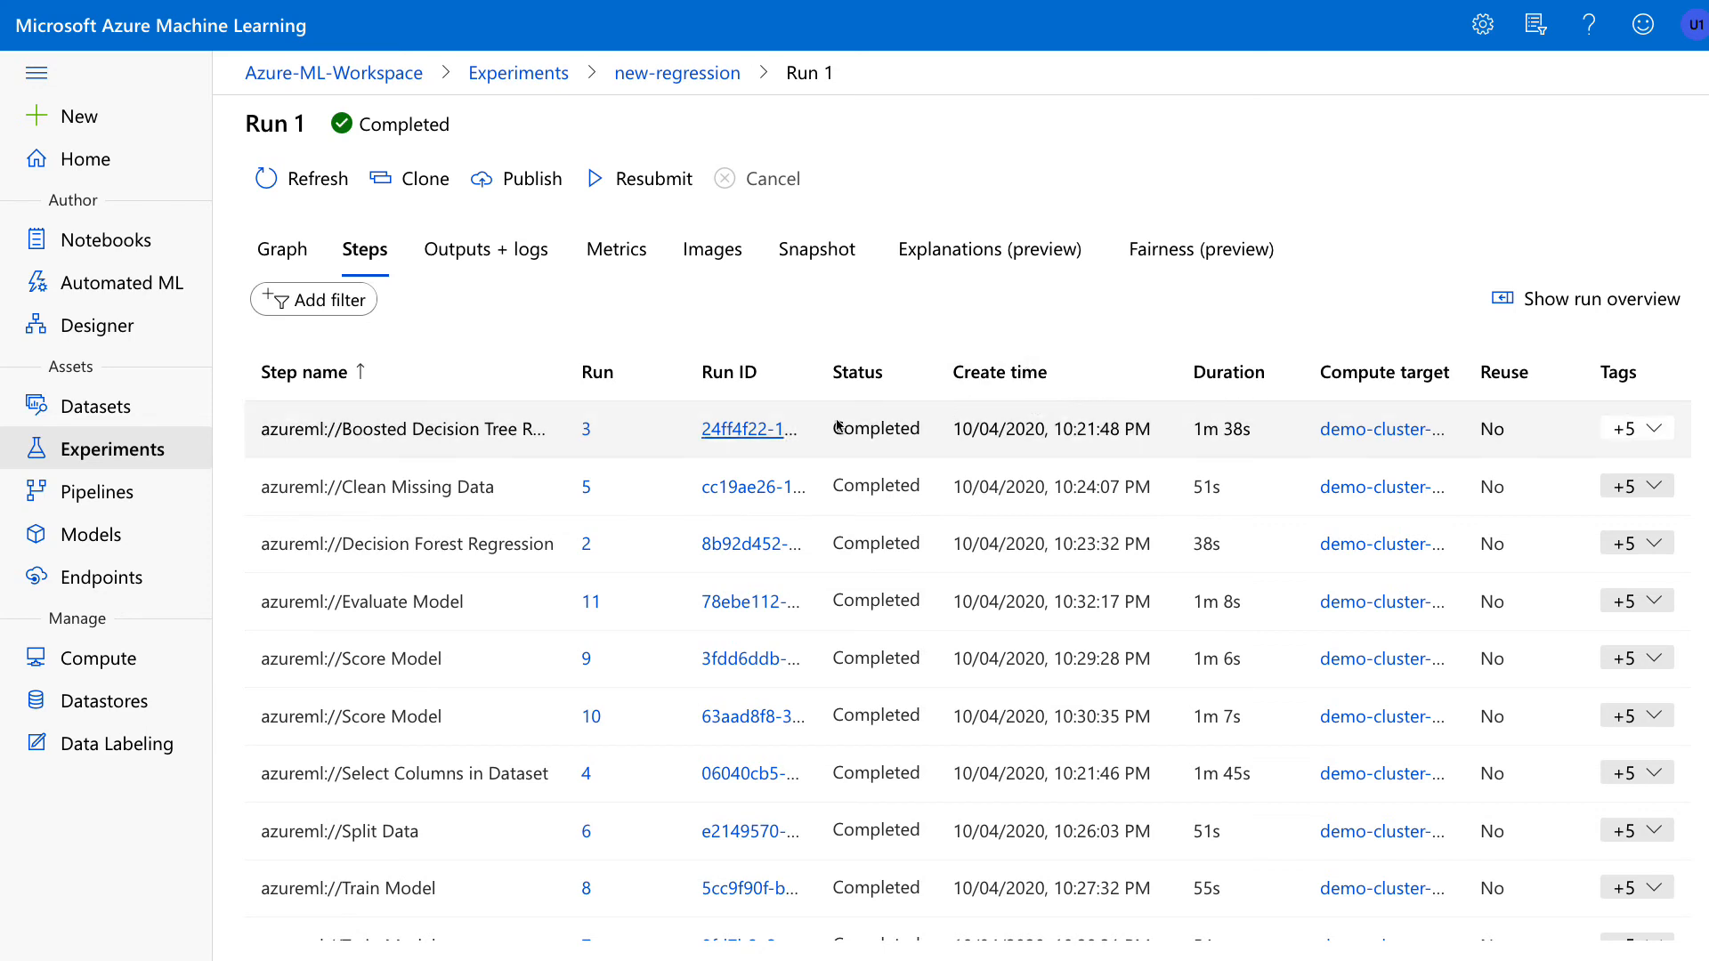
{"action": "left_click", "coordinate": [348, 434]}
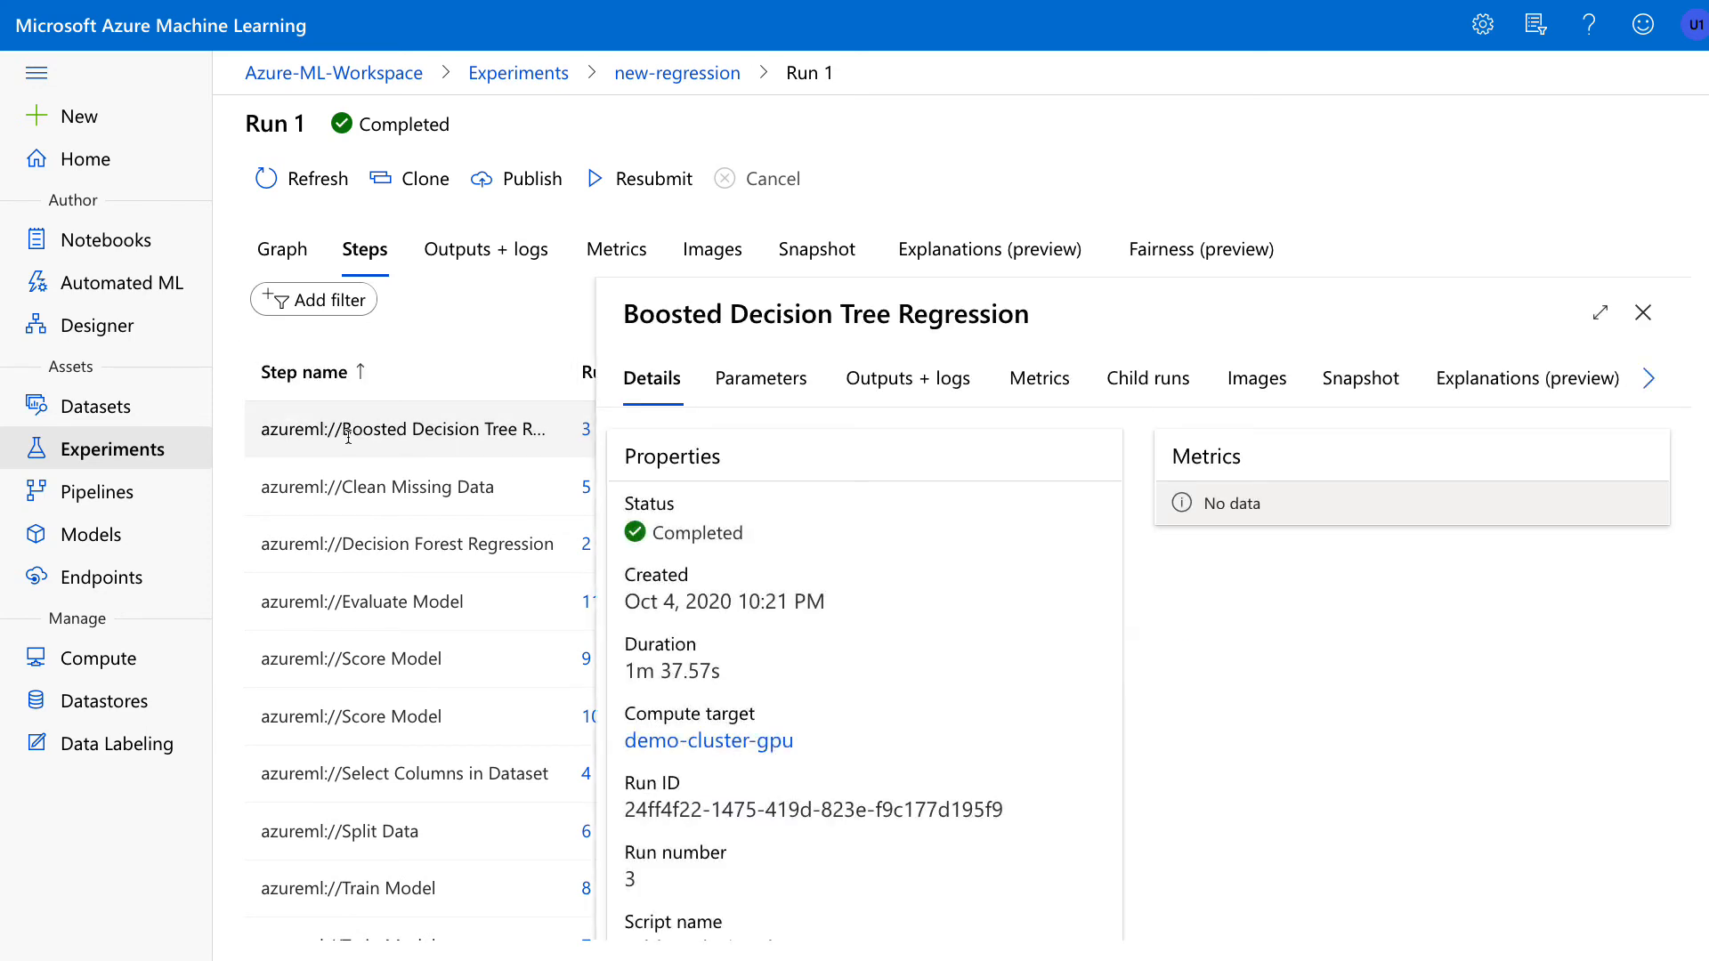
{"action": "scroll", "coordinate": [868, 541], "scroll_direction": "down", "scroll_amount": 10}
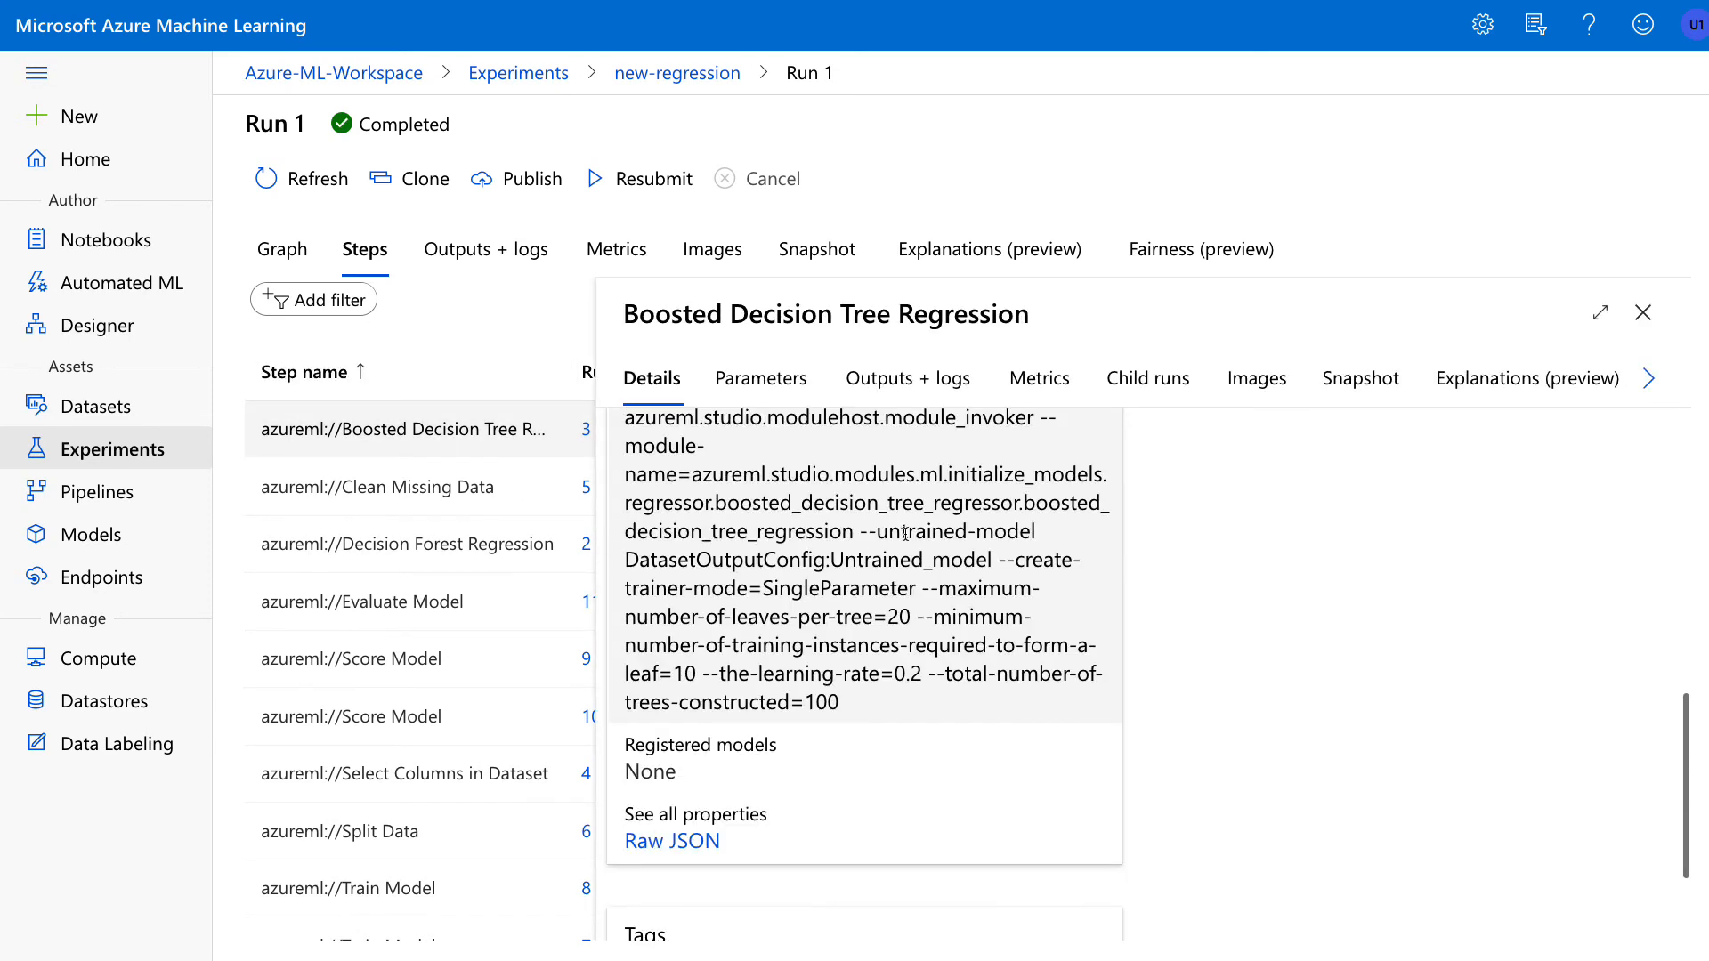
{"action": "scroll", "coordinate": [855, 551], "scroll_direction": "up", "scroll_amount": 5}
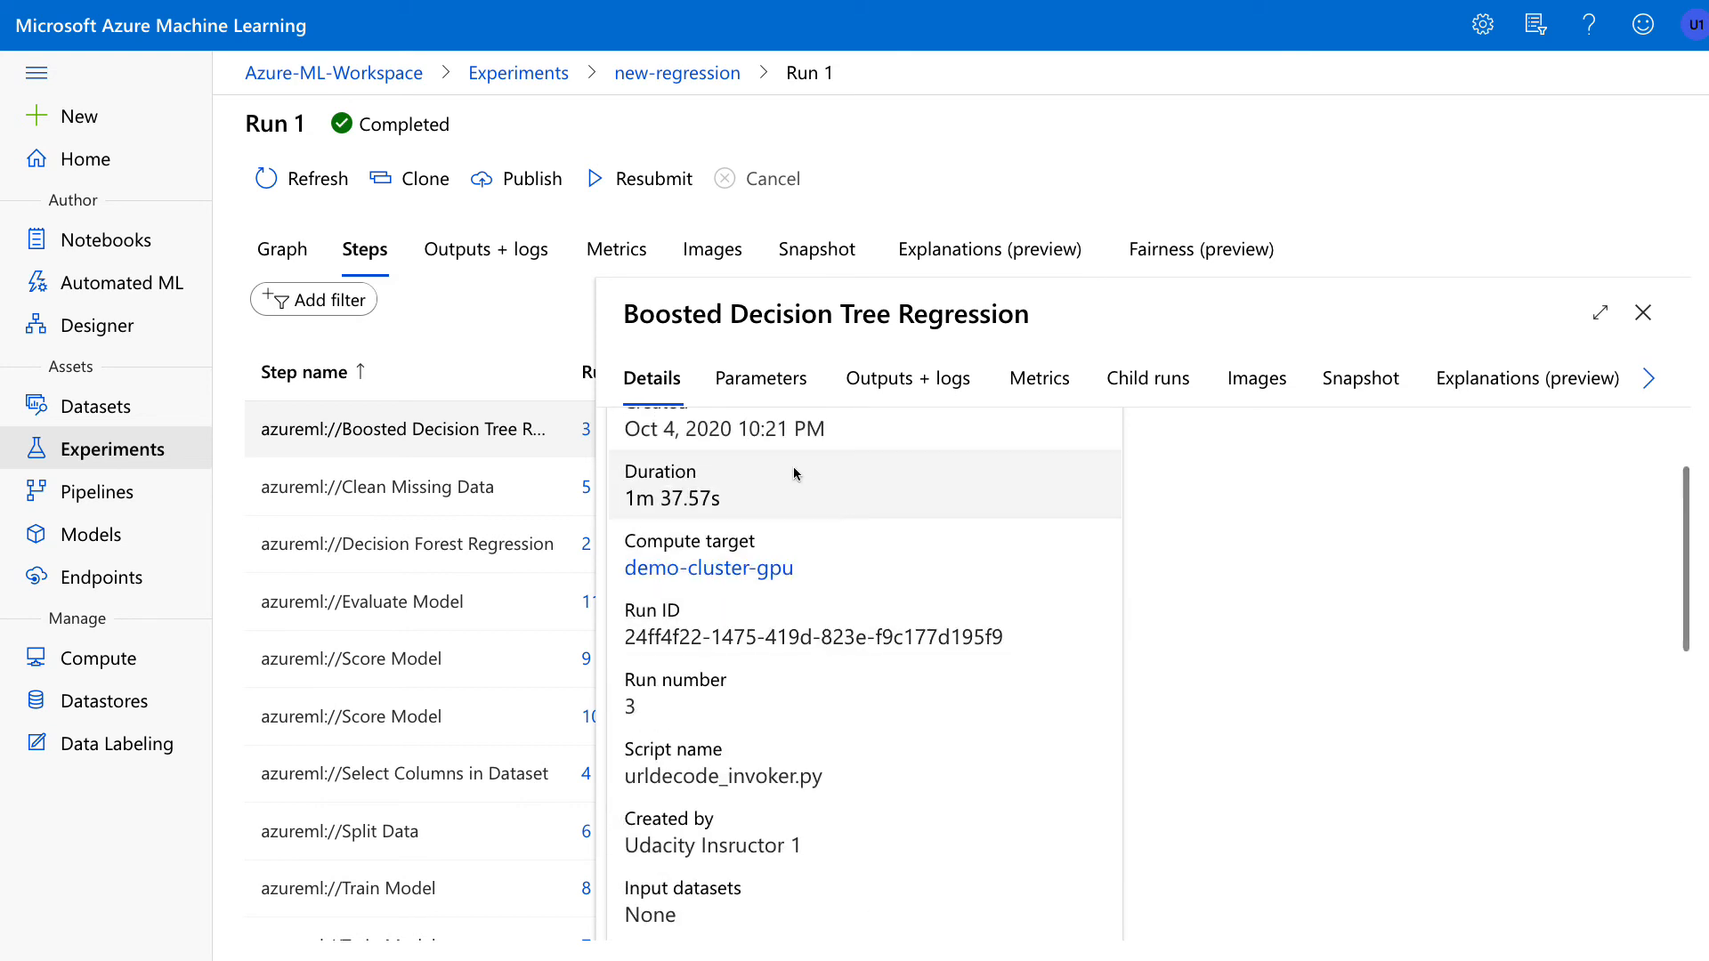
{"action": "left_click", "coordinate": [1644, 312]}
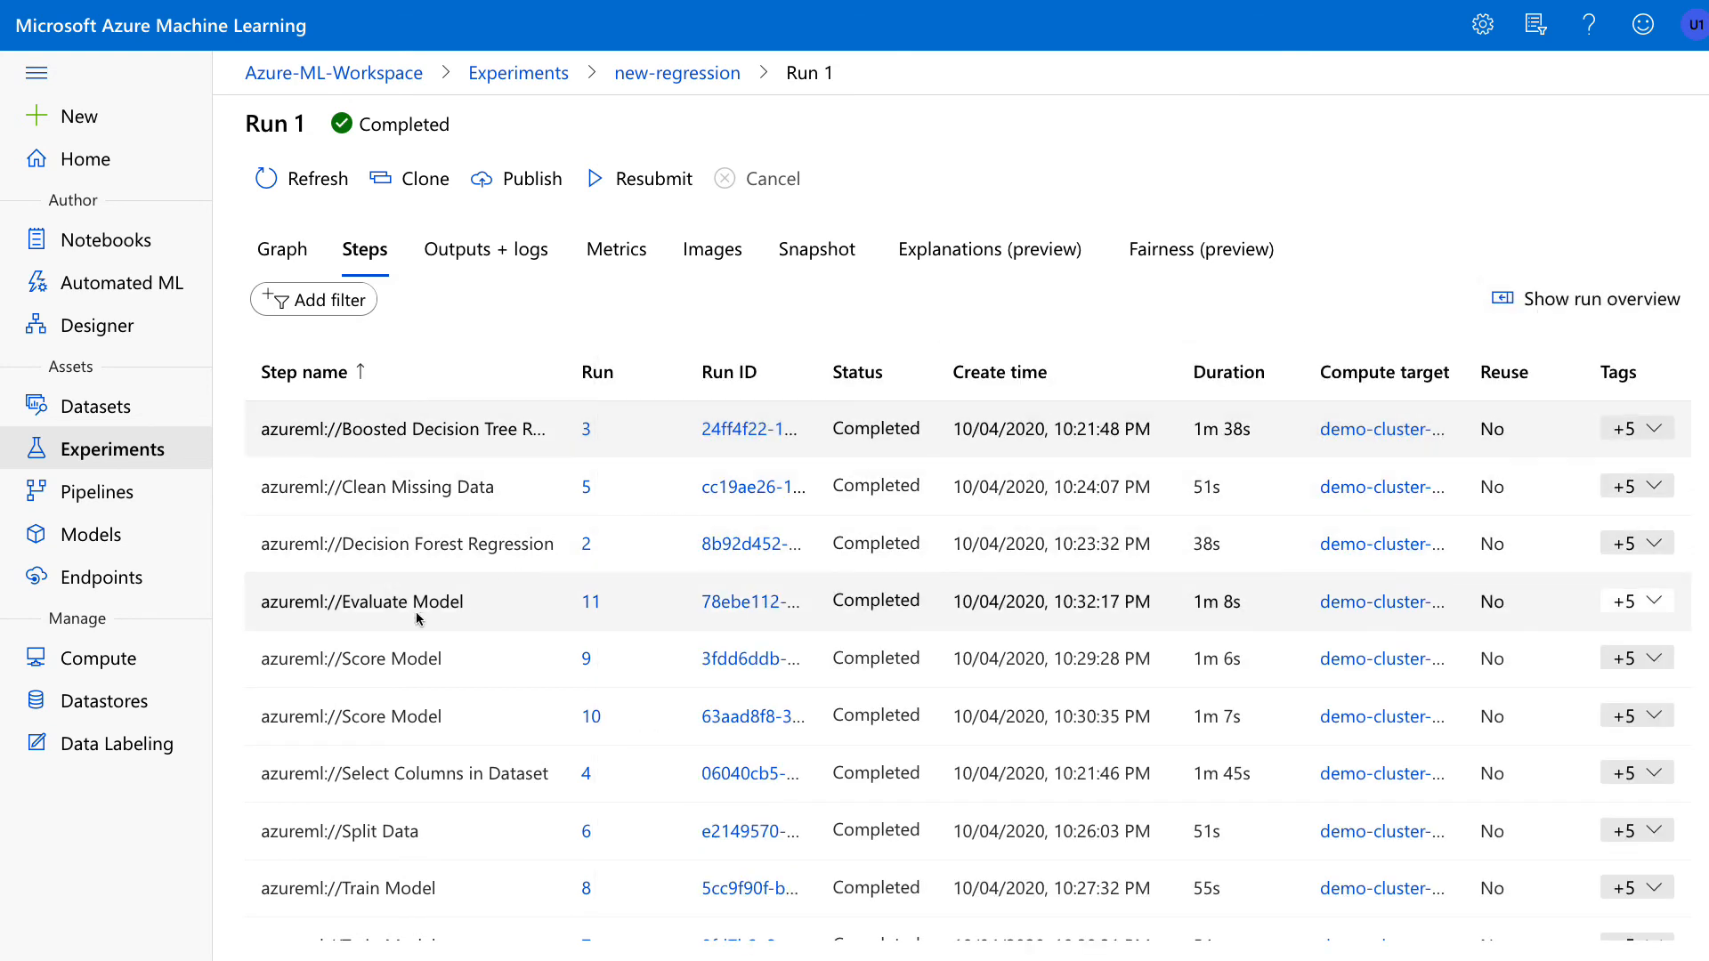
Review the run details of the Select Columns in Dataset step in the steps list
{"action": "left_click", "coordinate": [421, 773]}
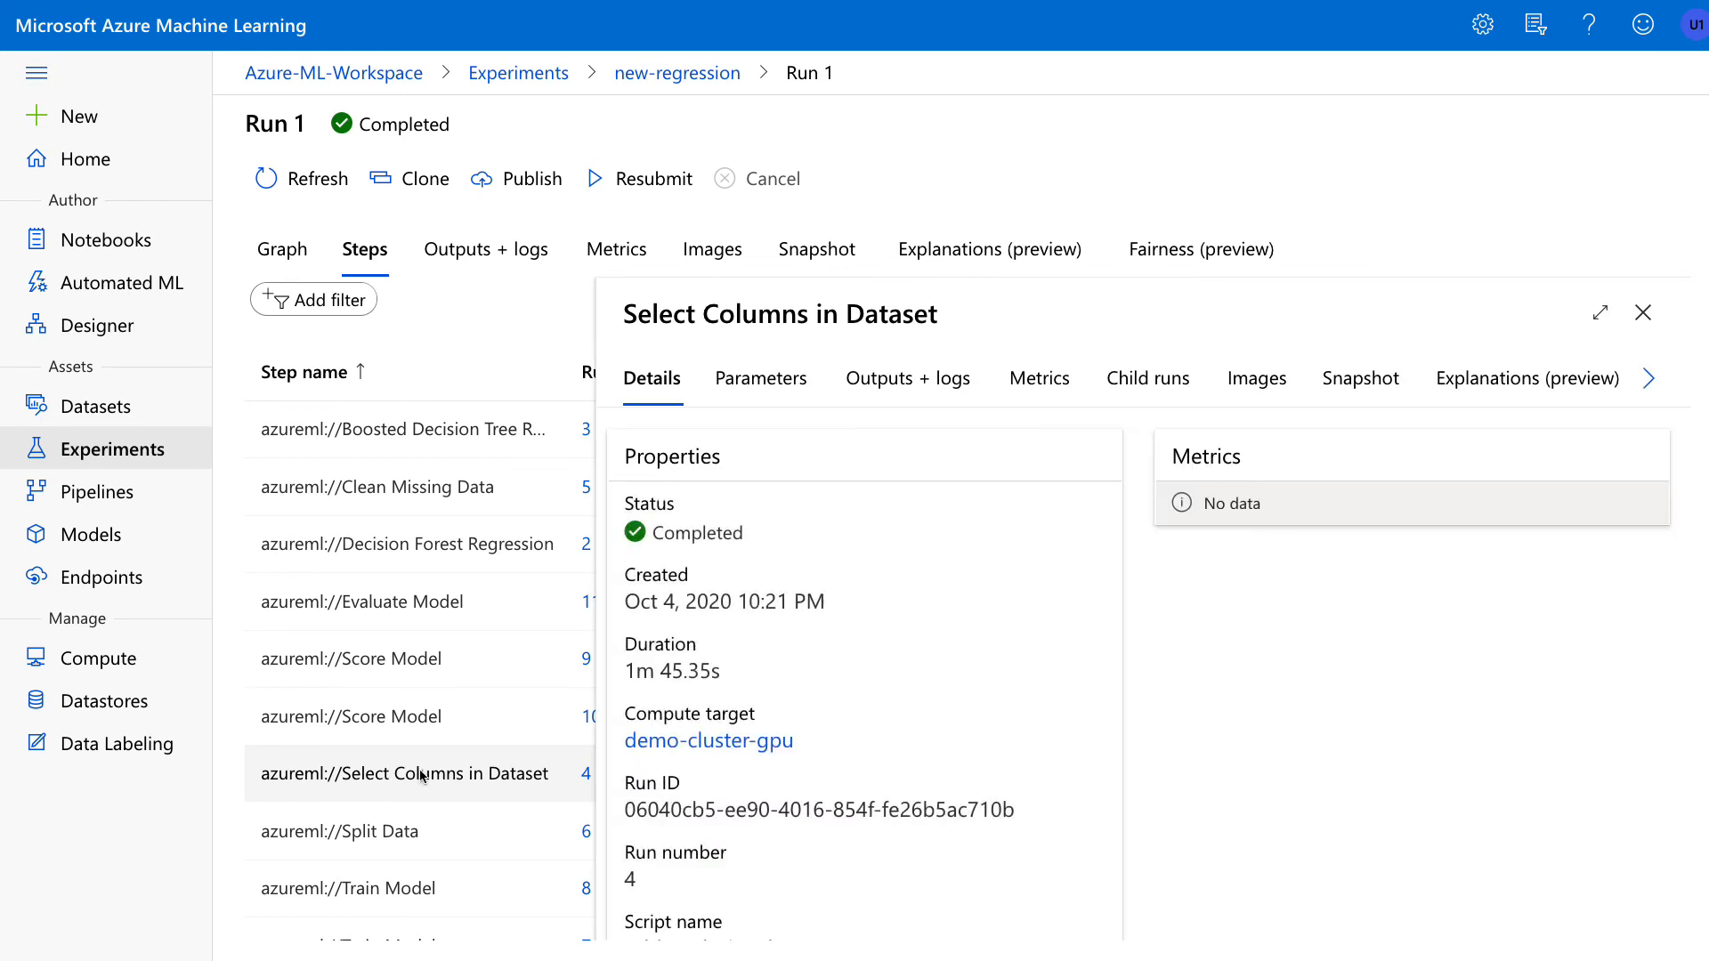
{"action": "scroll", "coordinate": [884, 660], "scroll_direction": "down", "scroll_amount": 8}
{"action": "scroll", "coordinate": [884, 664], "scroll_direction": "up", "scroll_amount": 6}
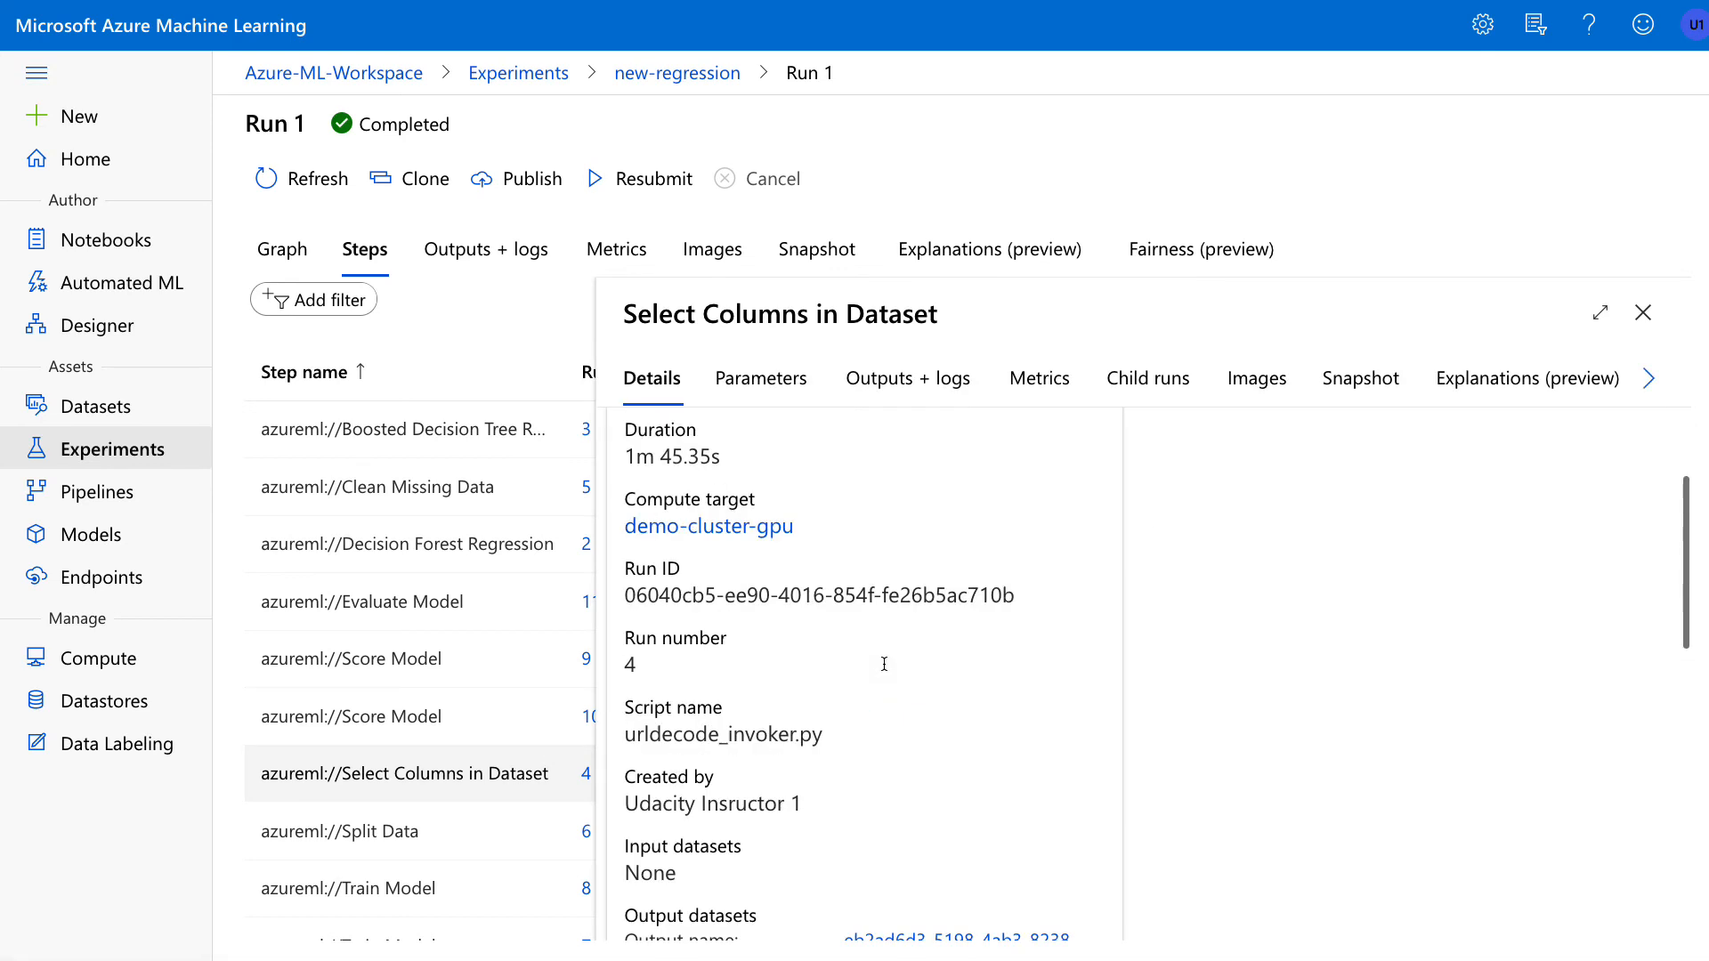
{"action": "scroll", "coordinate": [884, 664], "scroll_direction": "up", "scroll_amount": 3}
{"action": "left_click", "coordinate": [1643, 312]}
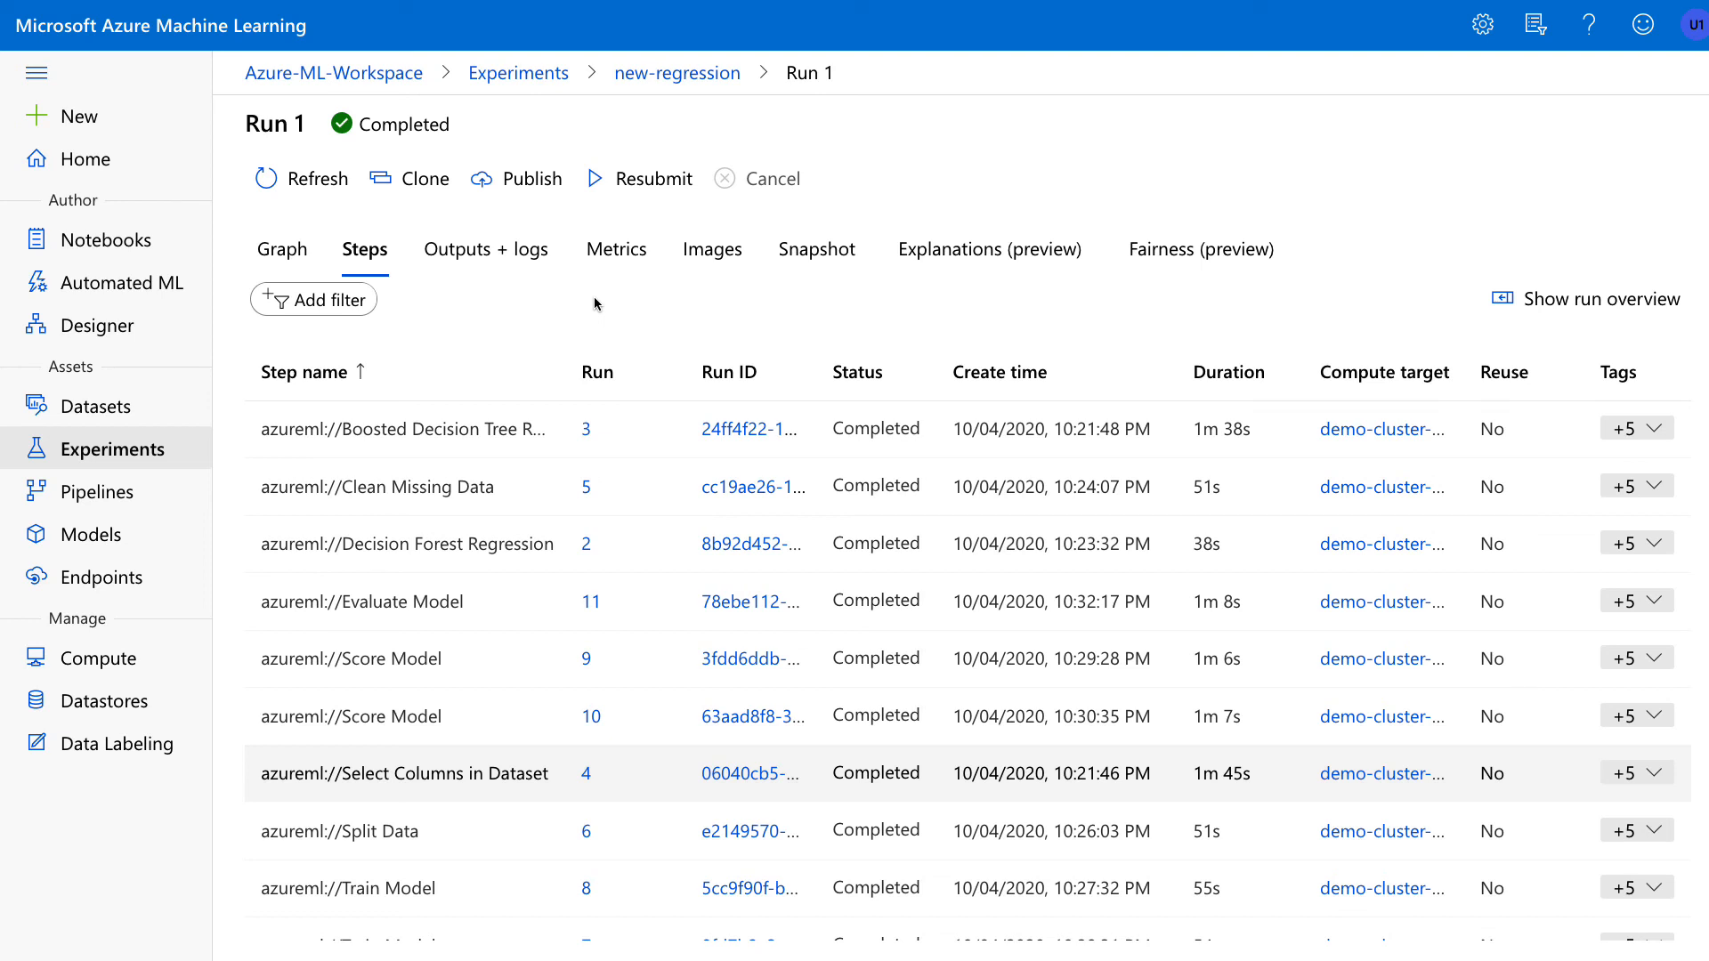
Return to the run graph, briefly open the Select Columns in Dataset module, and examine the flow down to the Score Model modules
{"action": "left_click", "coordinate": [282, 250]}
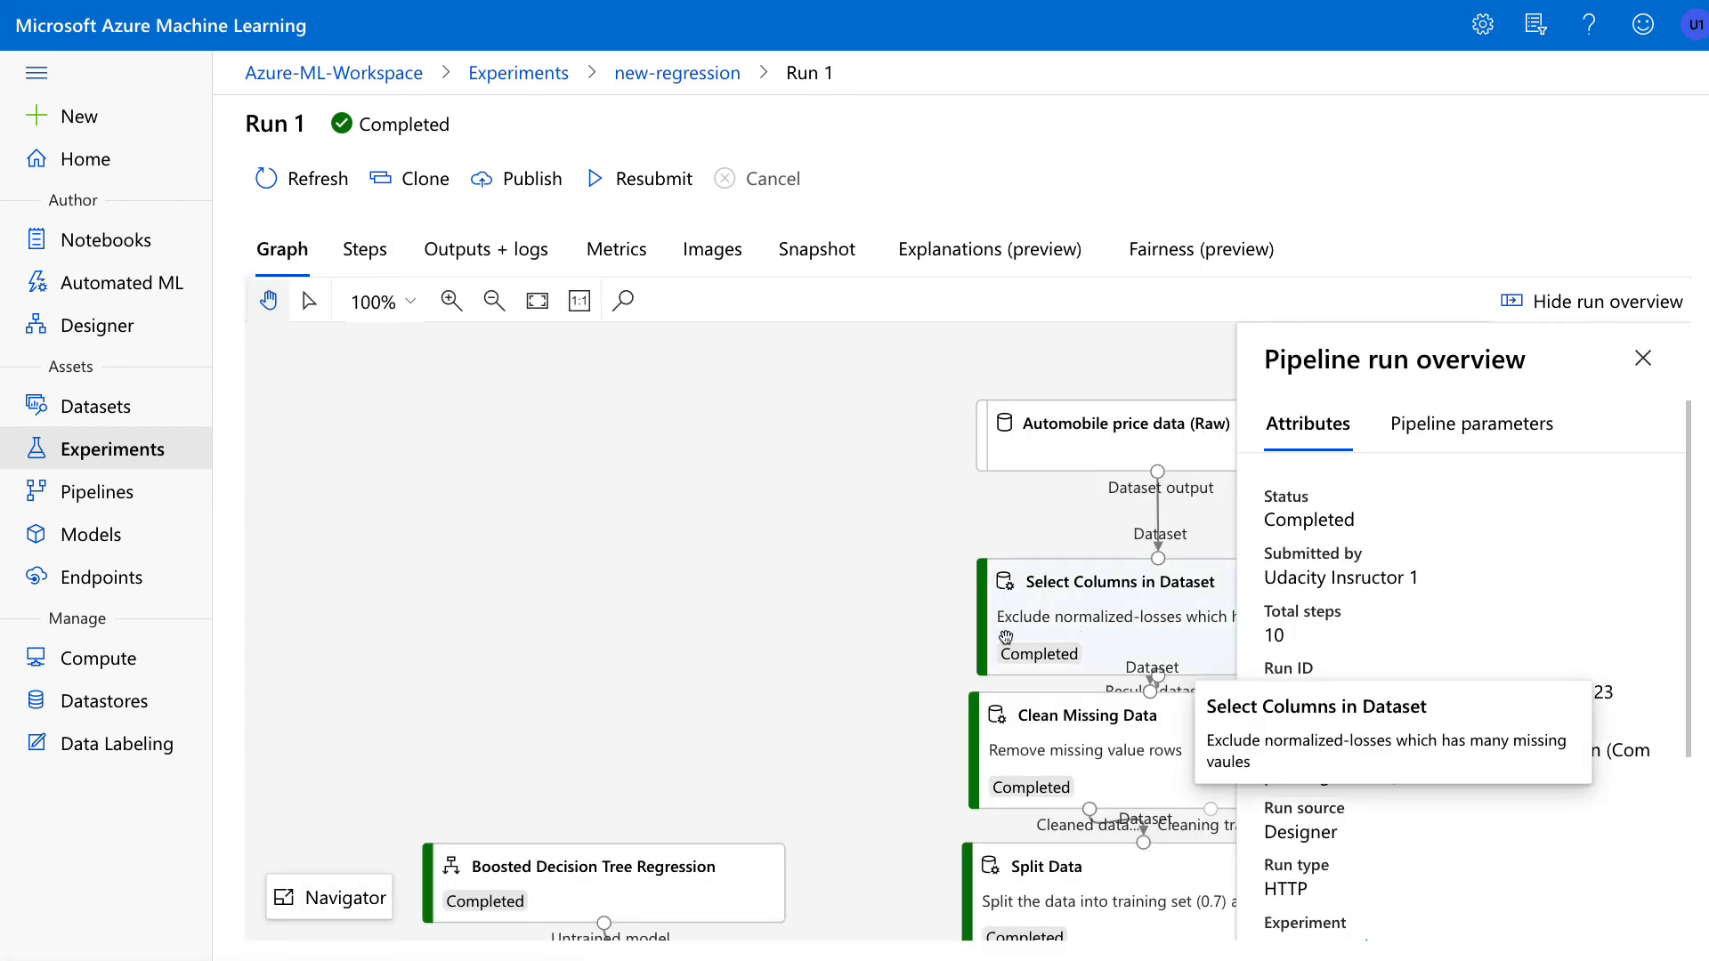
{"action": "left_click_drag", "start_coordinate": [1007, 638], "coordinate": [949, 581]}
{"action": "left_click", "coordinate": [1037, 567]}
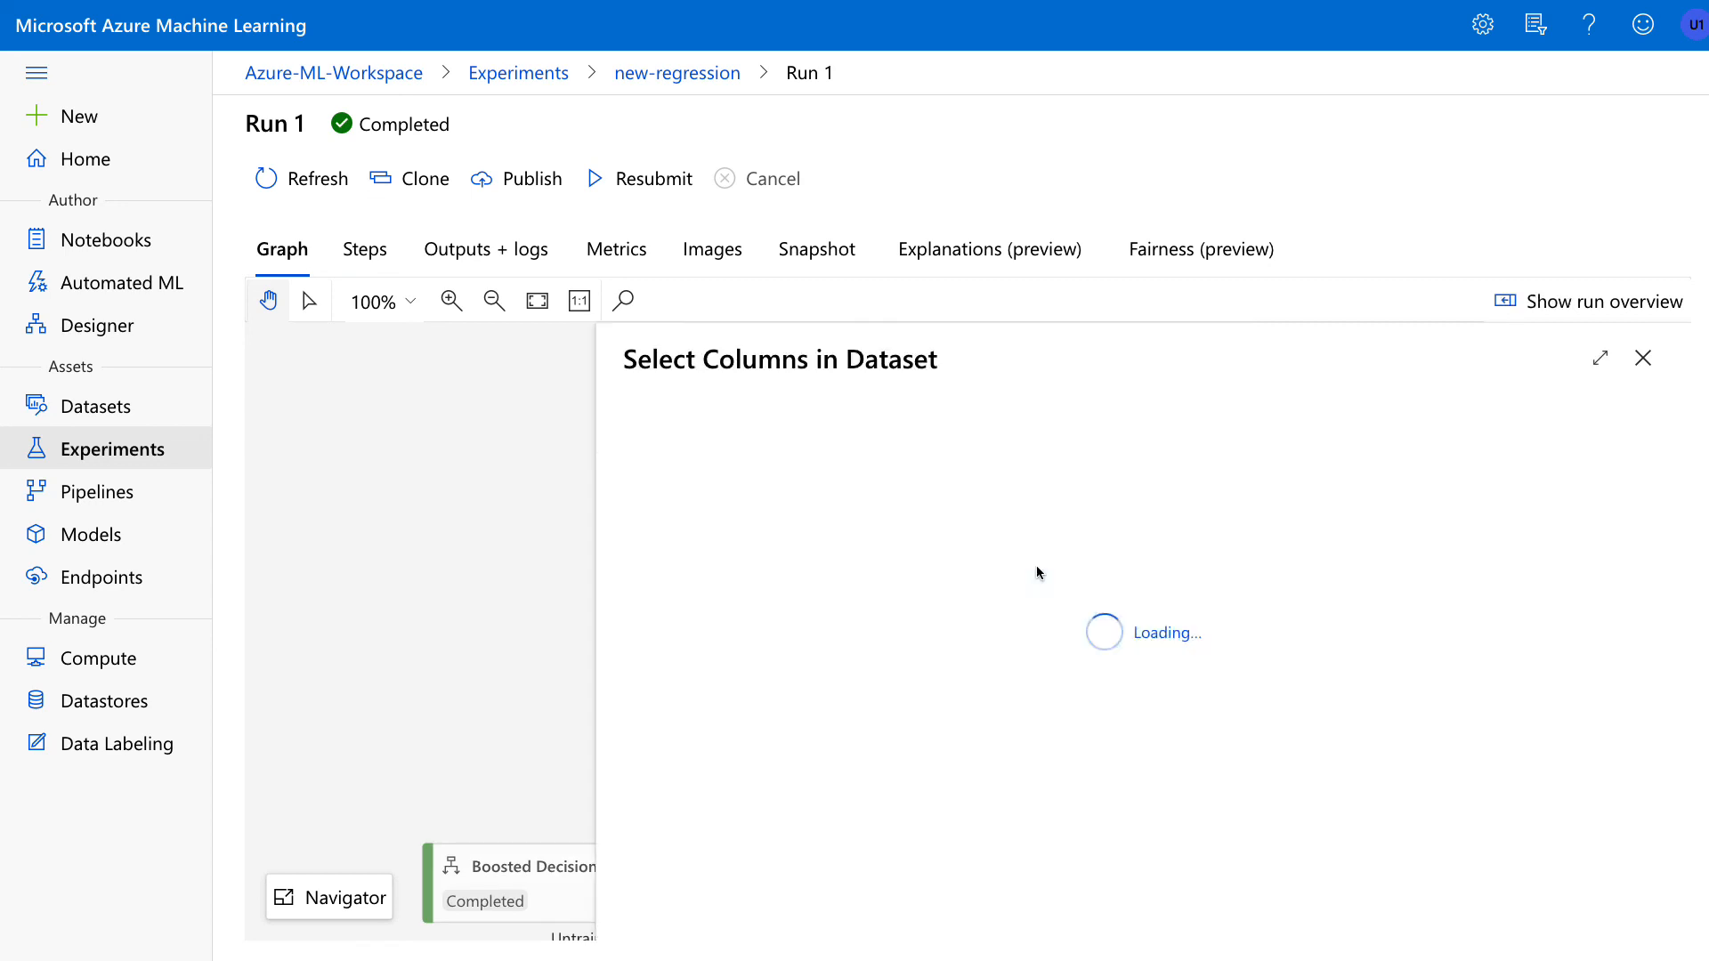
{"action": "left_click", "coordinate": [1640, 360]}
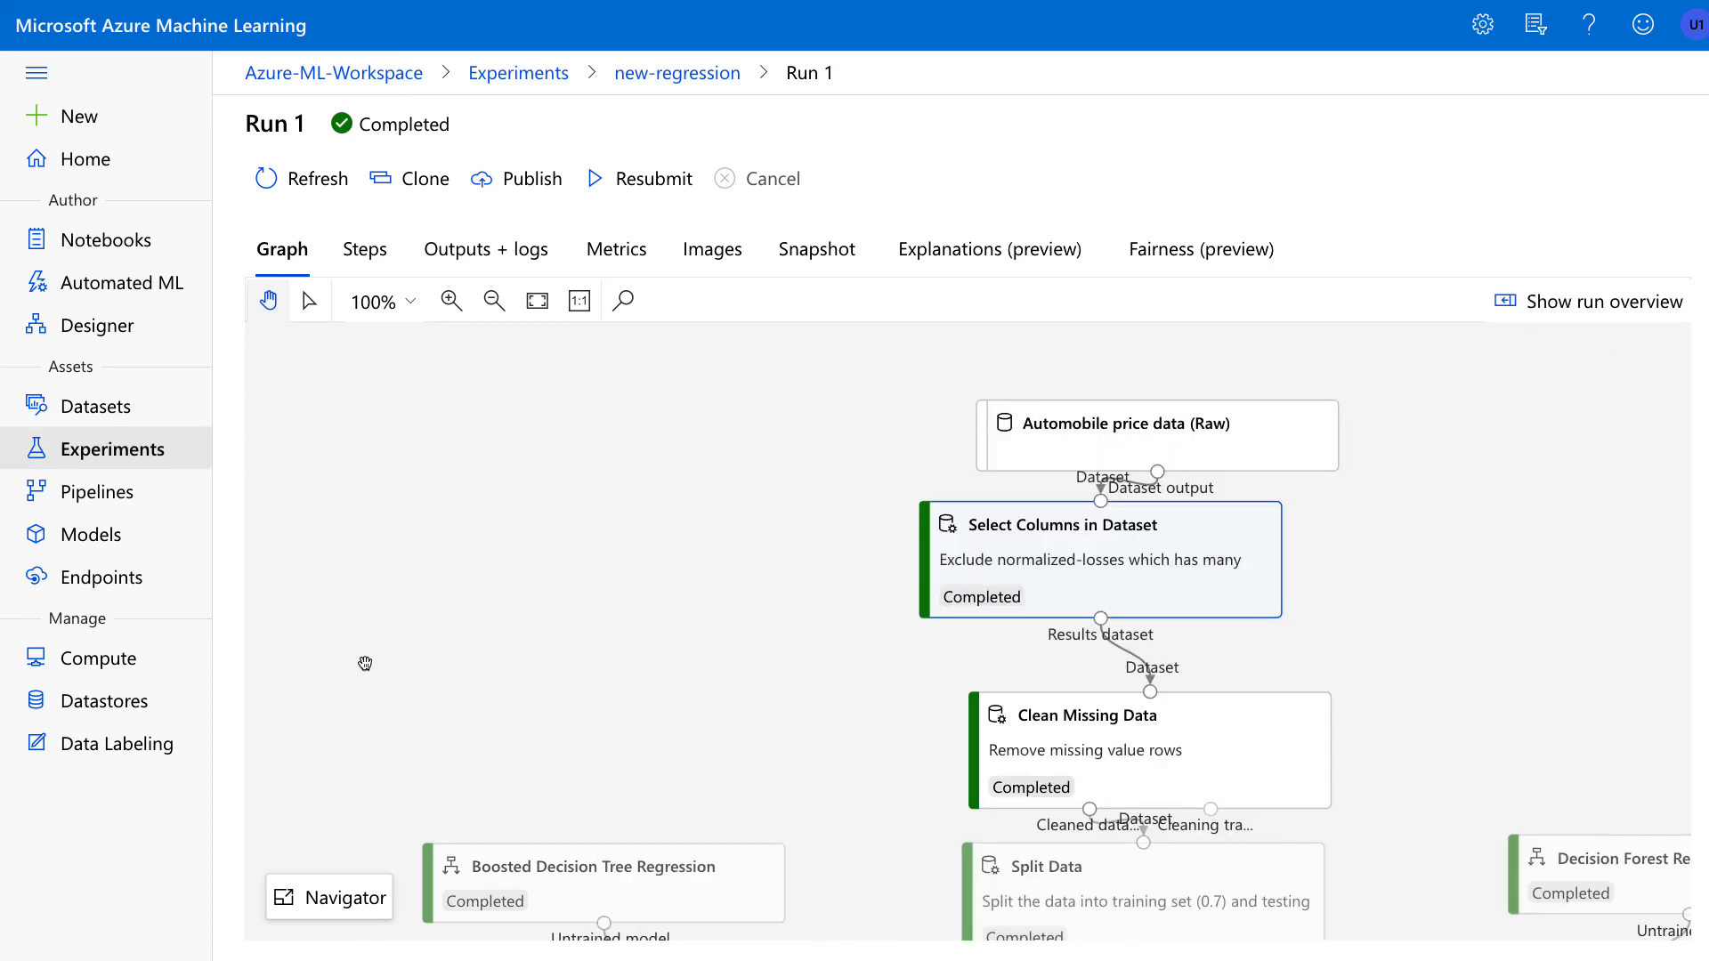
{"action": "left_click_drag", "start_coordinate": [796, 698], "coordinate": [755, 484]}
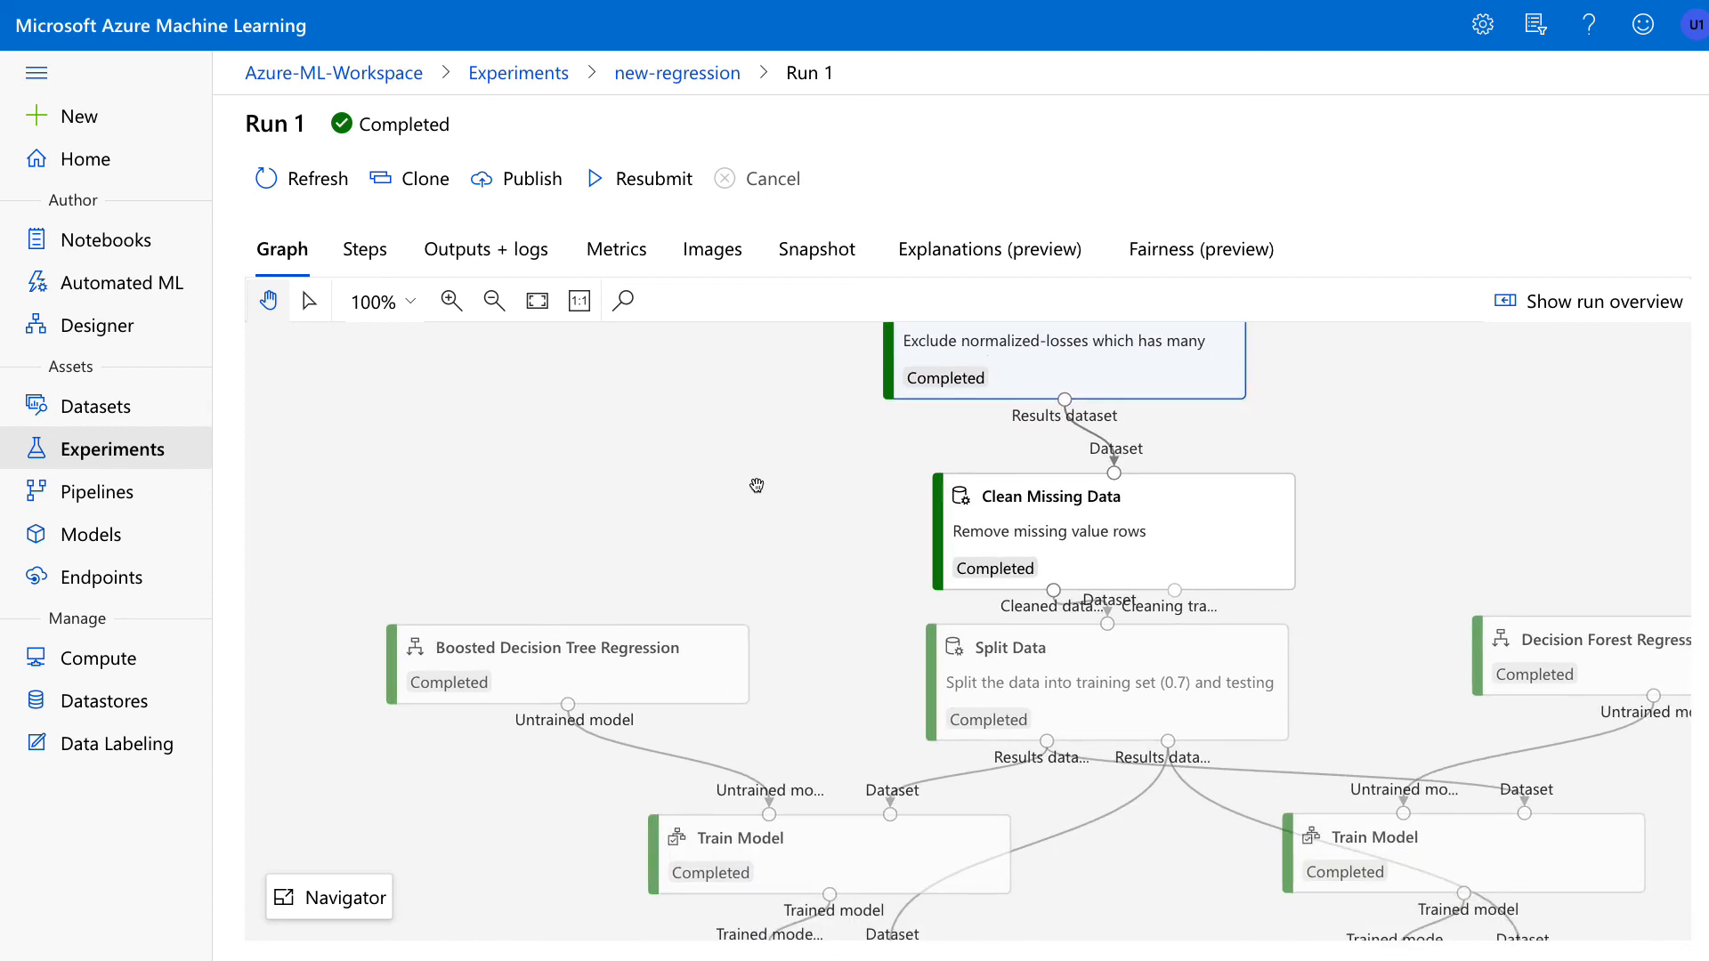
{"action": "left_click_drag", "start_coordinate": [1183, 814], "coordinate": [1074, 649]}
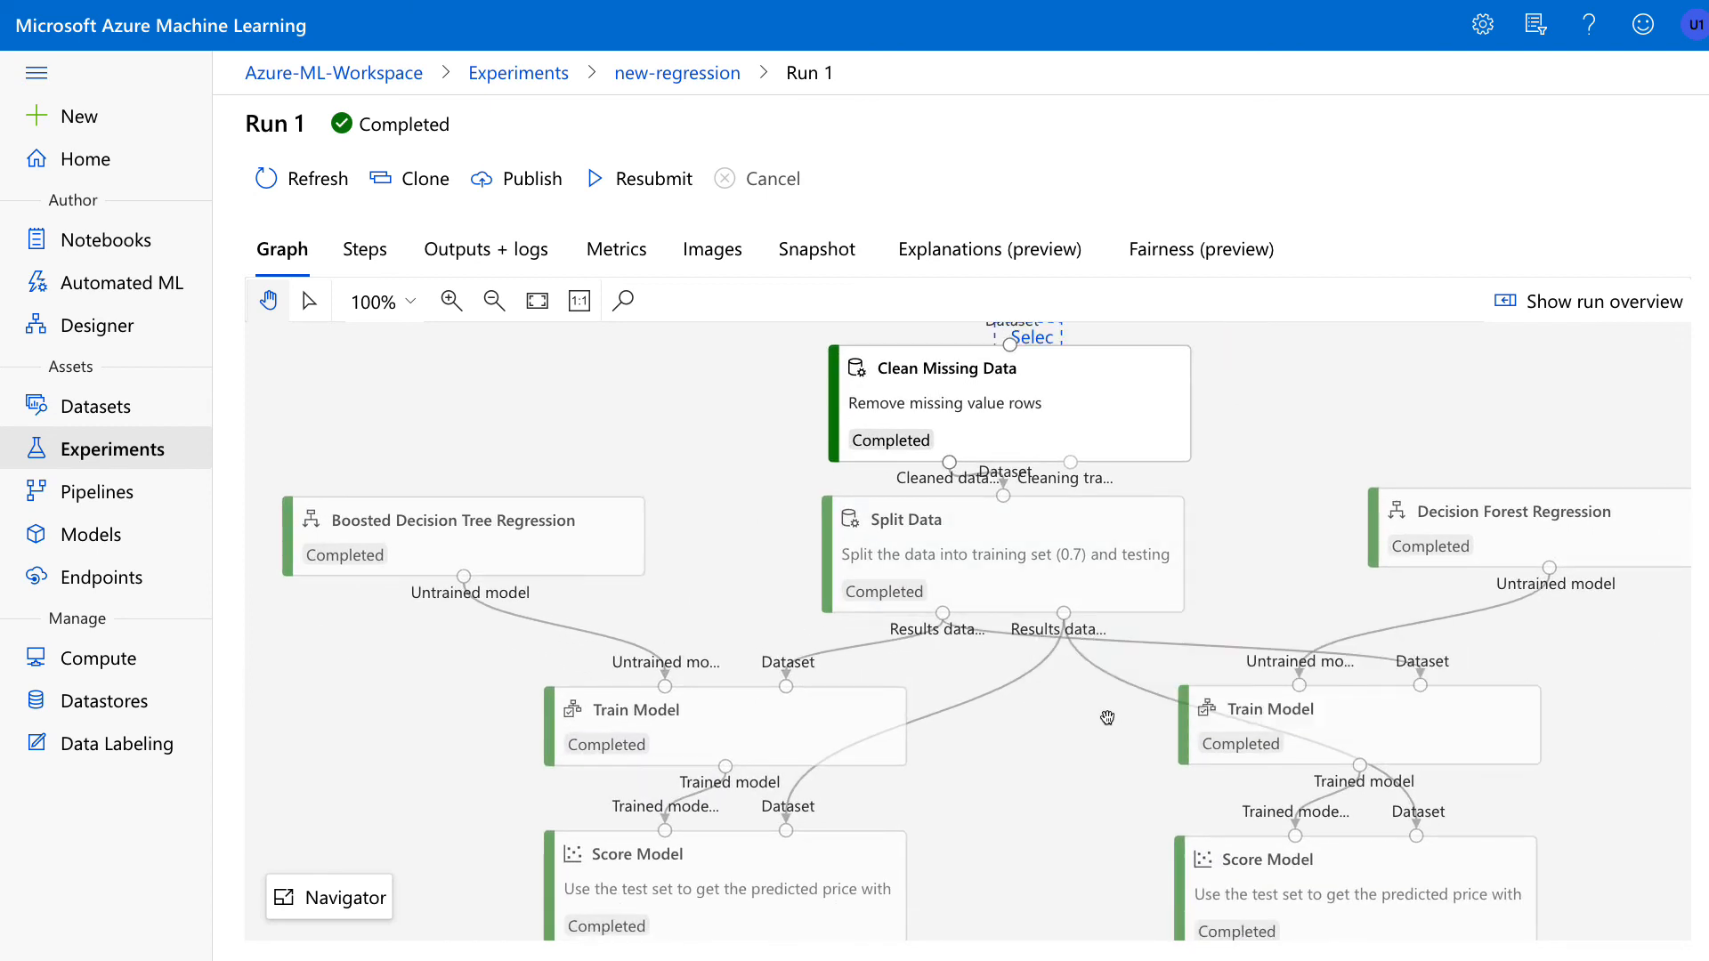